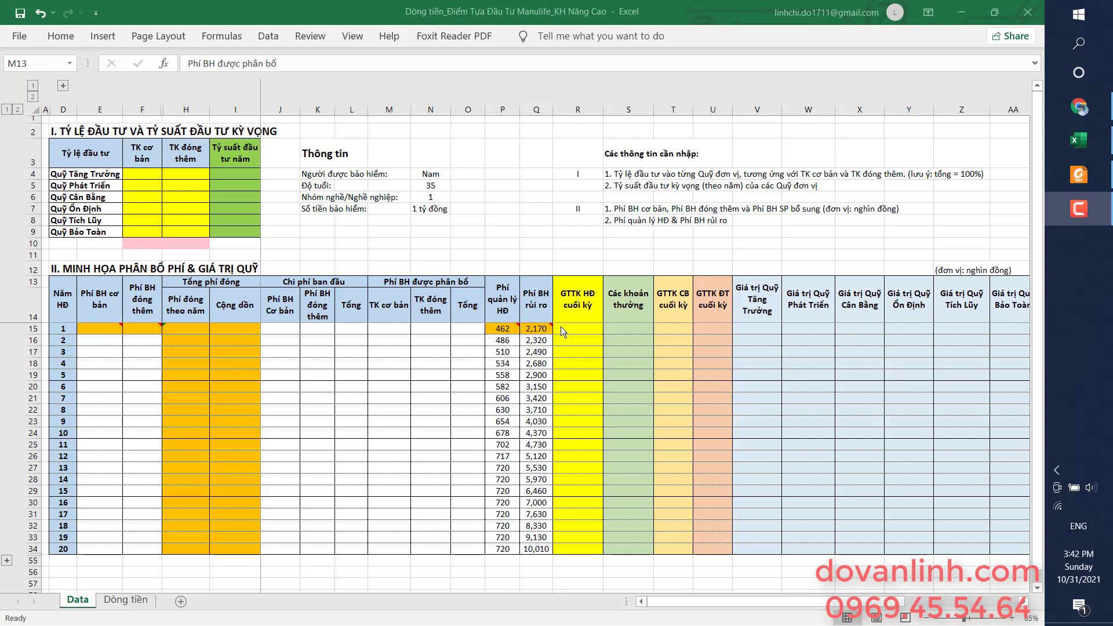
Step: Switch from Excel to the Manulife PDF ĐTĐT-nâng-cao.pdf in Foxit Reader
left_click(1079, 174)
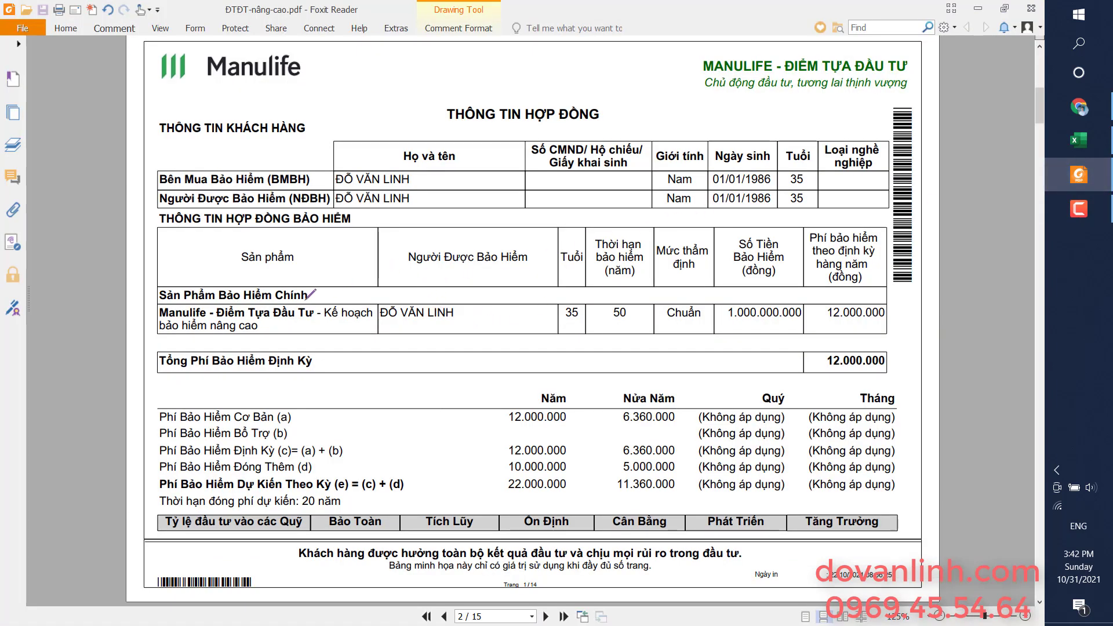
Step: Underline in red the insured person row, gender Nam, age 35 and the product name
left_click_drag(188, 206, 312, 204)
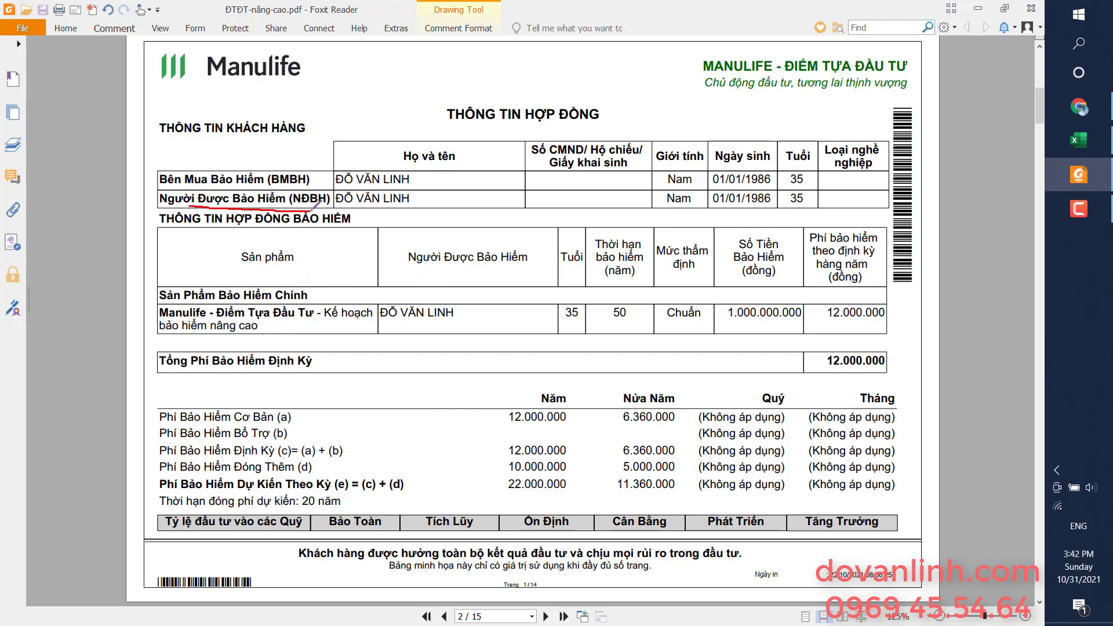
left_click_drag(673, 213, 705, 213)
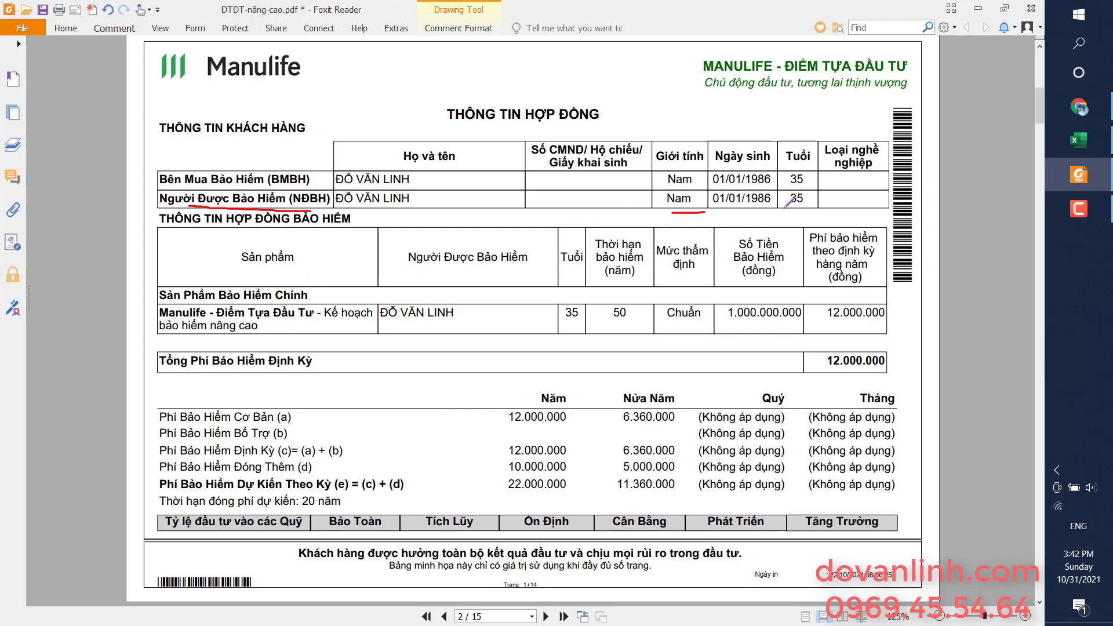
left_click_drag(782, 210, 814, 208)
left_click_drag(178, 318, 297, 317)
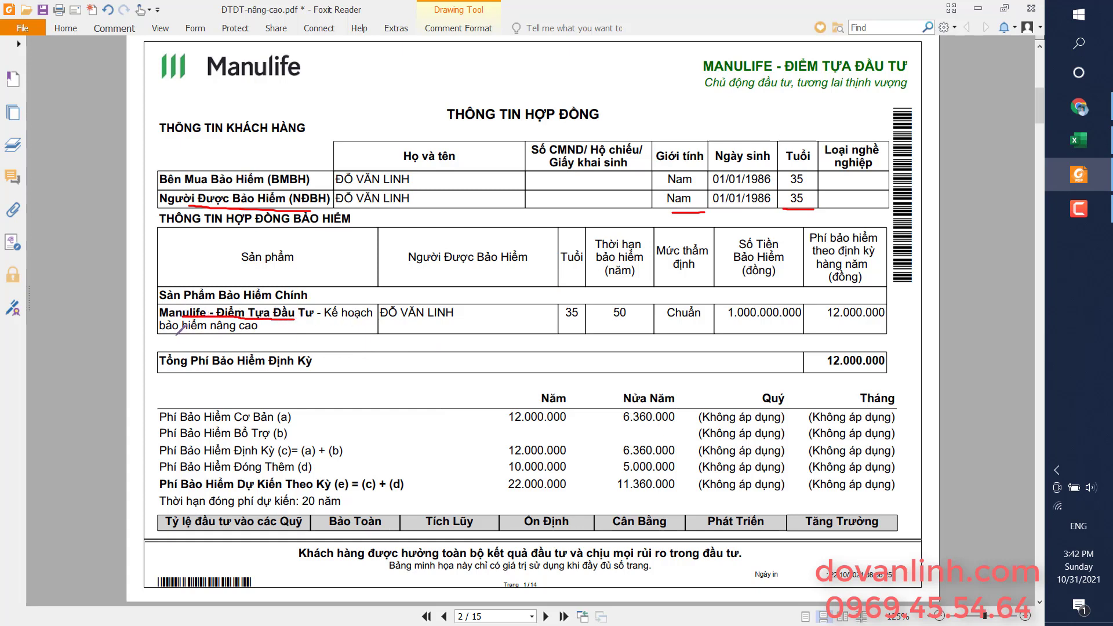
left_click_drag(176, 334, 258, 335)
Step: Underline the 1.000.000.000 sum assured, premium lines (b) and (d), 10.000.000 top-up and 22.000.000 total
left_click_drag(730, 322, 884, 324)
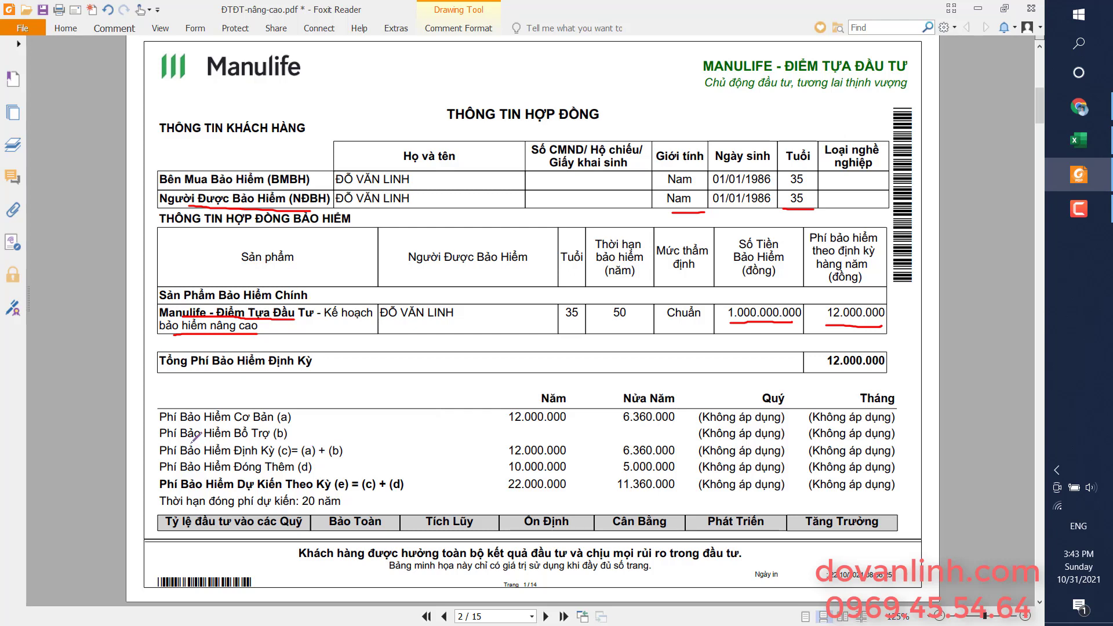
left_click_drag(204, 441, 282, 439)
left_click_drag(182, 474, 293, 474)
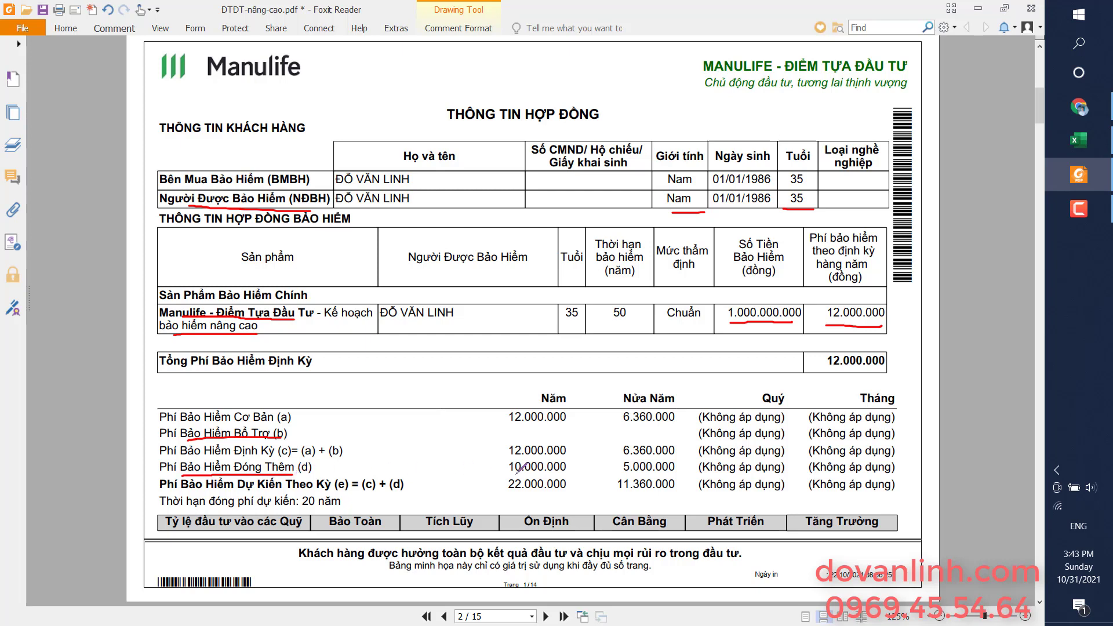
left_click_drag(511, 474, 564, 476)
left_click_drag(504, 497, 574, 493)
Step: Underline the Bảo Toàn and Tích Lũy fund names and the 30% fund share
scroll(531, 486, "down", 3)
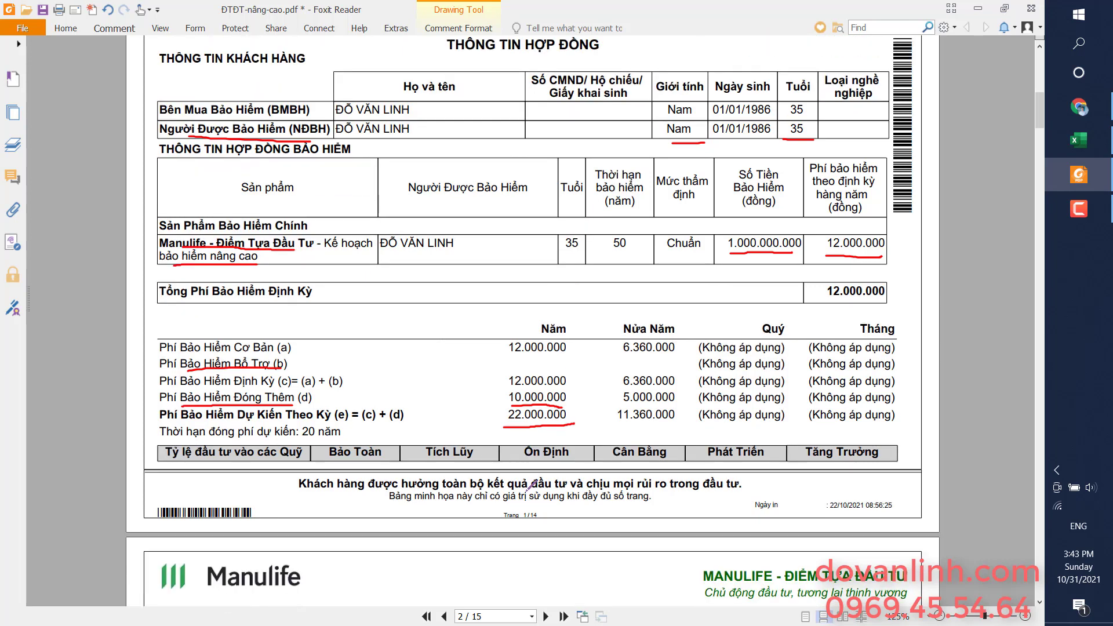
left_click_drag(326, 458, 908, 462)
scroll(910, 460, "down", 3)
scroll(753, 464, "down", 4)
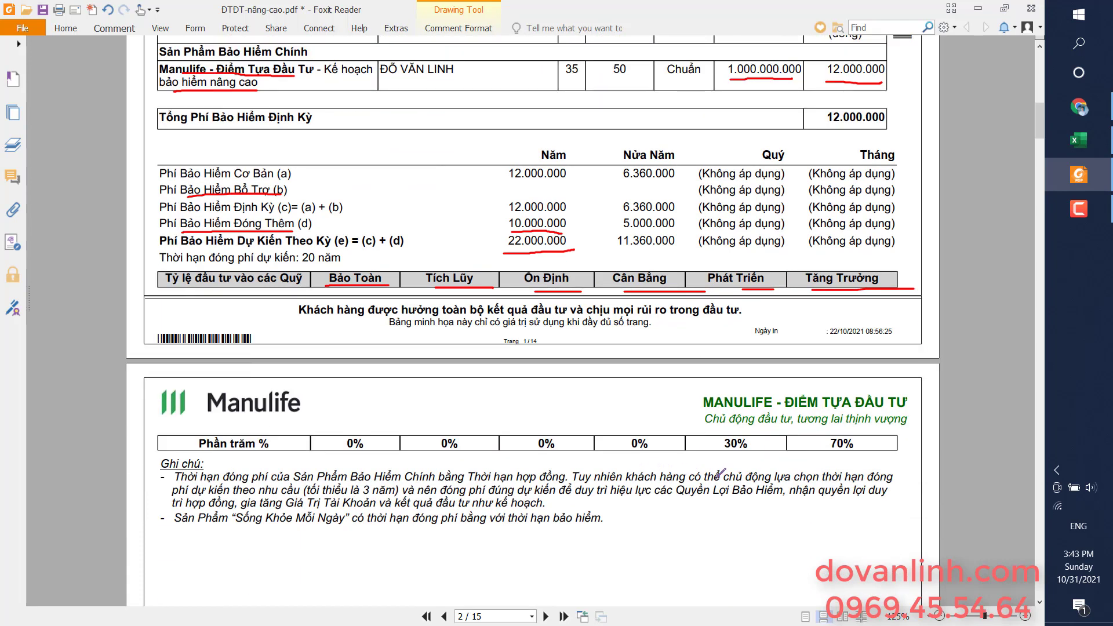
left_click_drag(716, 457, 870, 461)
Step: Underline the low and high investment return headers of the benefit table
mouse_move(1040, 124)
left_mouse_down()
mouse_move(1038, 231)
mouse_move(1037, 218)
left_mouse_up()
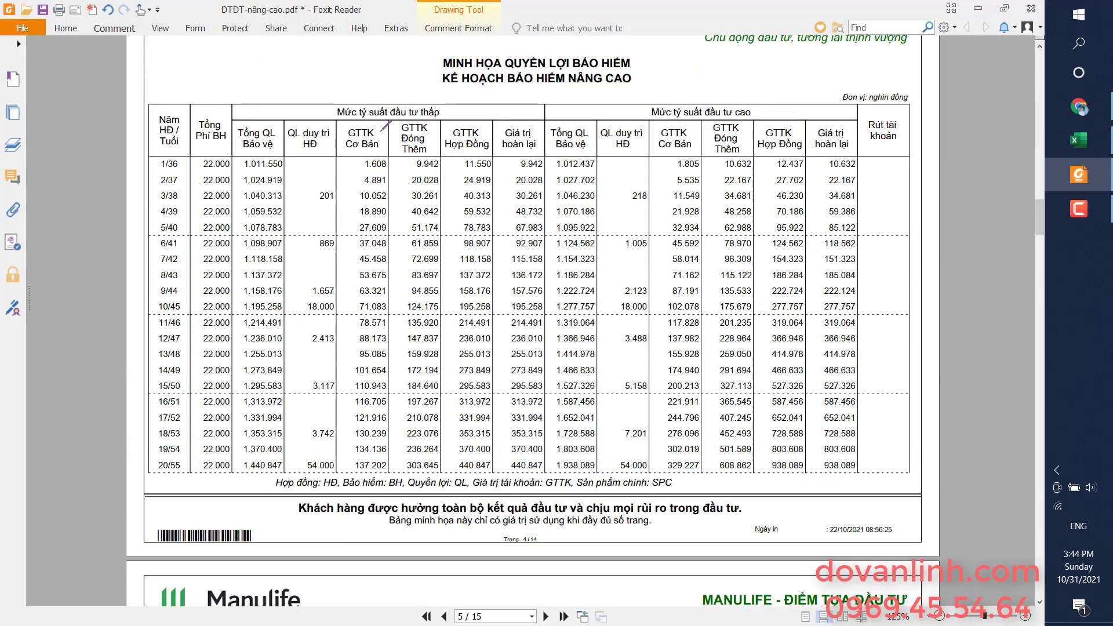
left_click_drag(352, 117, 427, 119)
left_click_drag(683, 117, 745, 118)
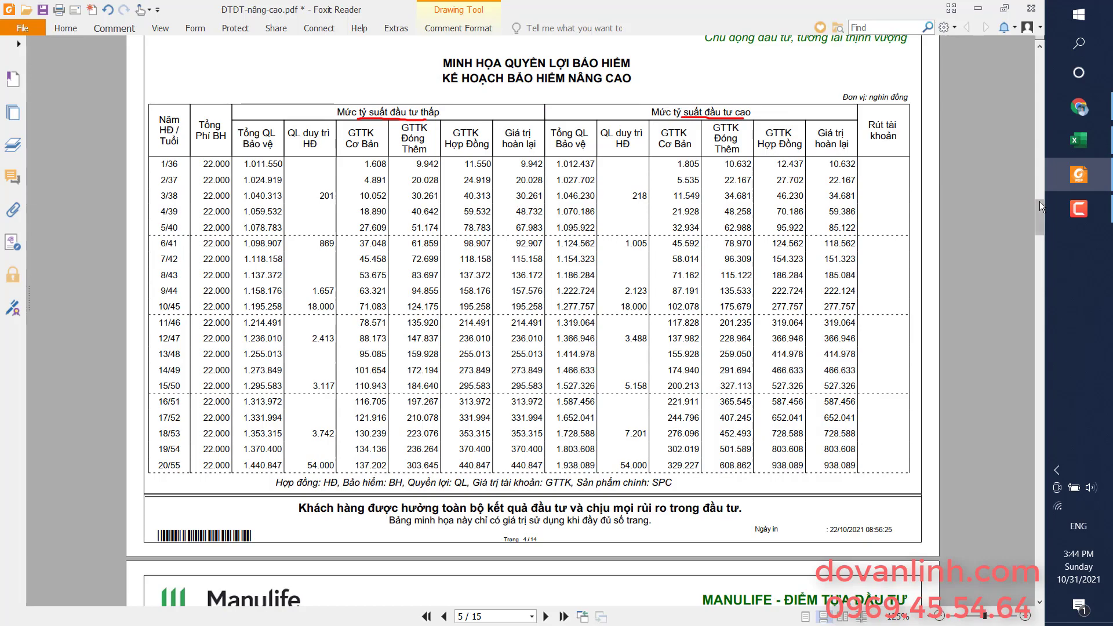
left_click_drag(1040, 210, 1041, 350)
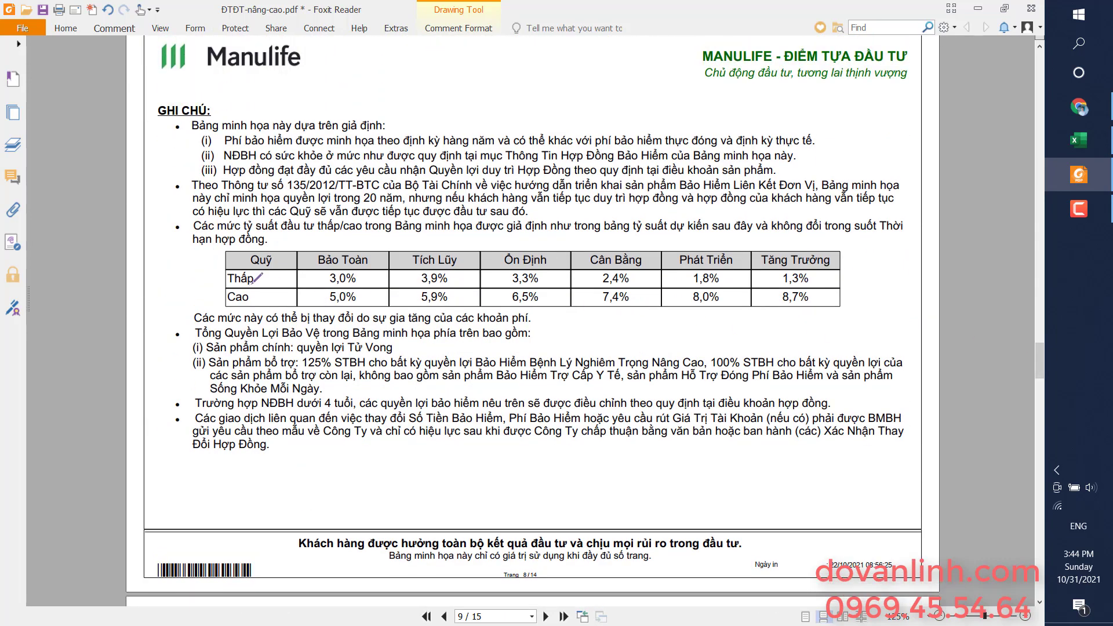
Step: Underline the Quỹ header, 8,0%/8,7% high and 1,8%/1,3% low rates, then return to Excel
mouse_move(249, 268)
left_mouse_down()
mouse_move(276, 262)
mouse_move(253, 284)
mouse_move(254, 308)
left_mouse_up()
left_click_drag(690, 311, 812, 312)
left_click_drag(693, 286, 817, 286)
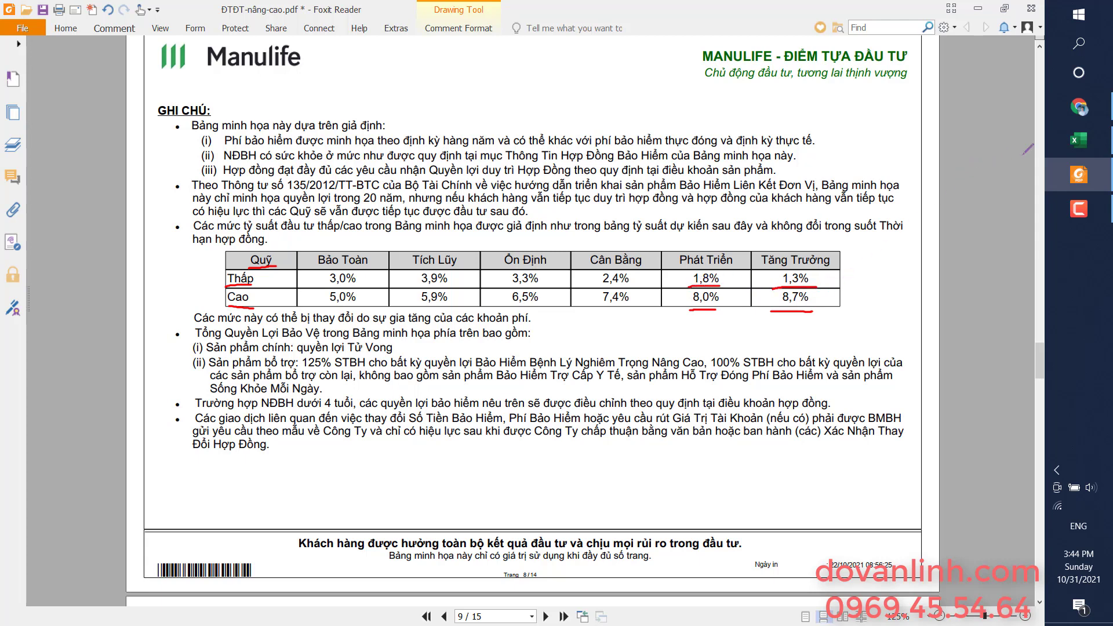
left_click(972, 137)
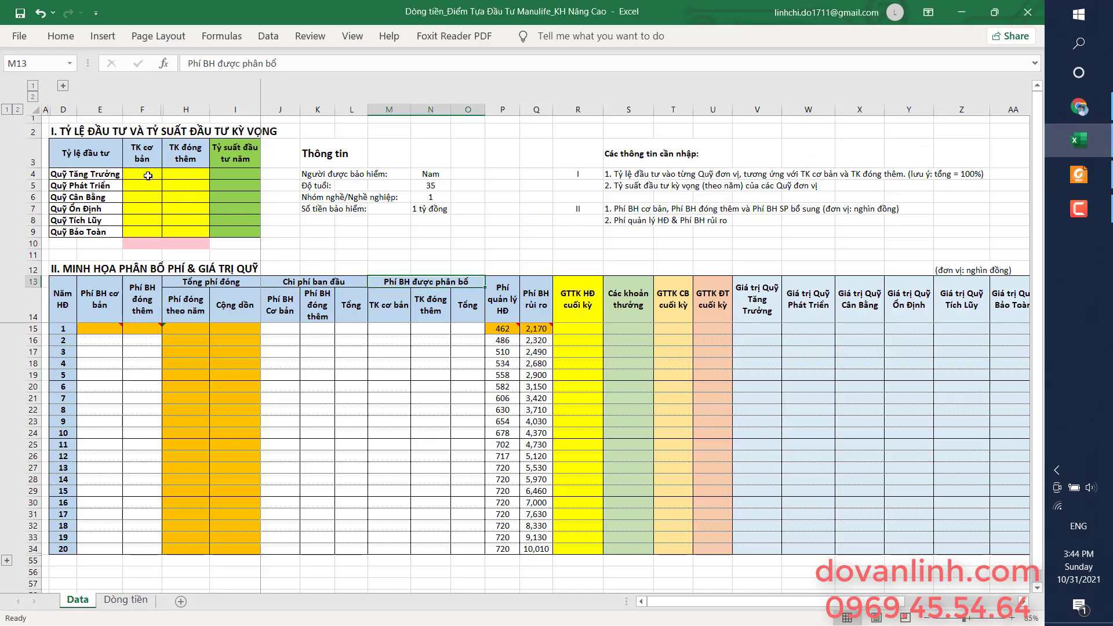
Step: Set the basic account's Phát Triển share to 30% in F5 and Tăng Trưởng to 70% in F4
left_click(1078, 174)
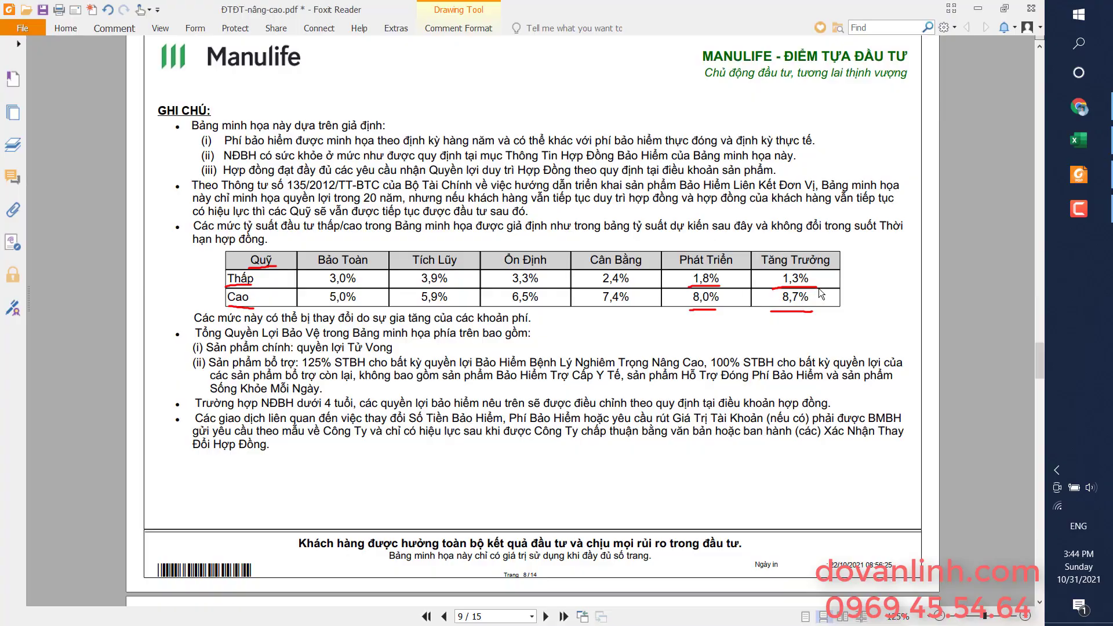
left_click_drag(1042, 363, 1036, 131)
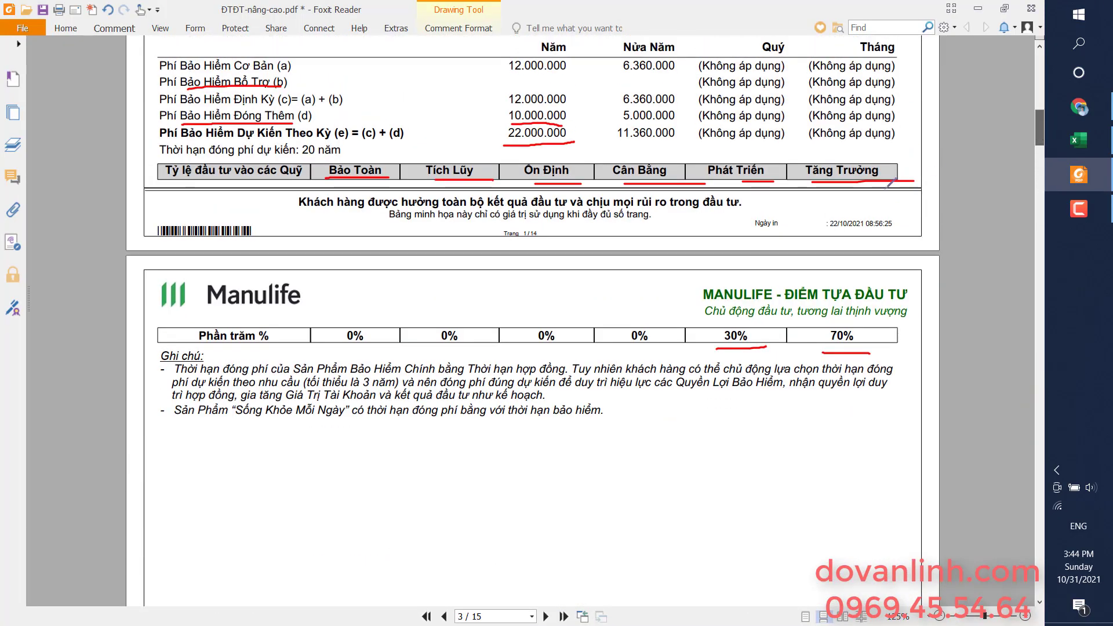
left_click(1079, 139)
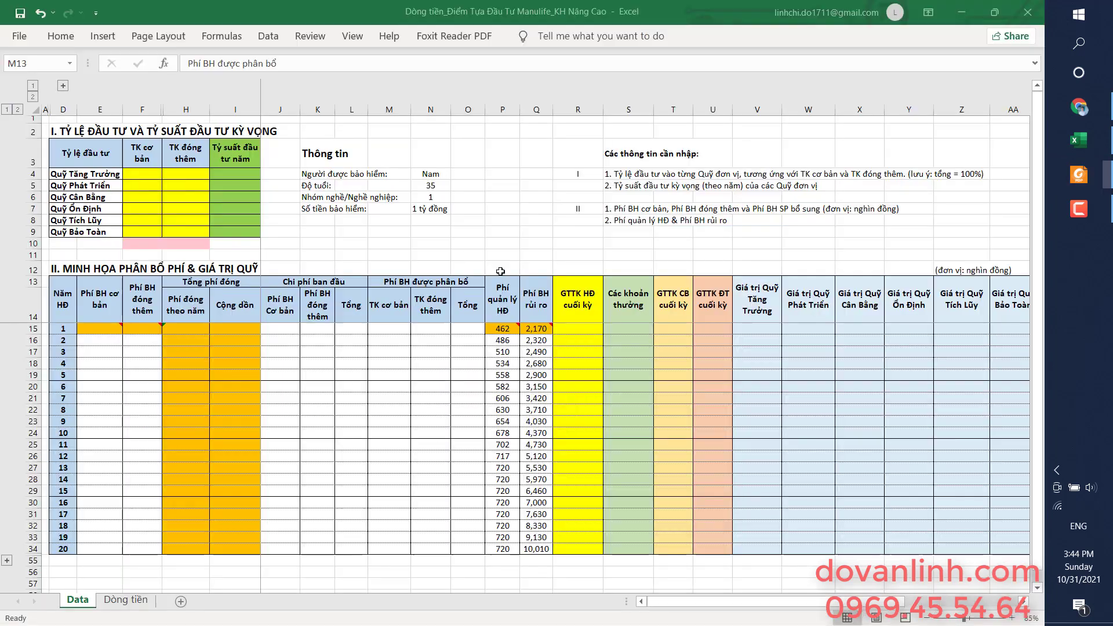
left_click(140, 184)
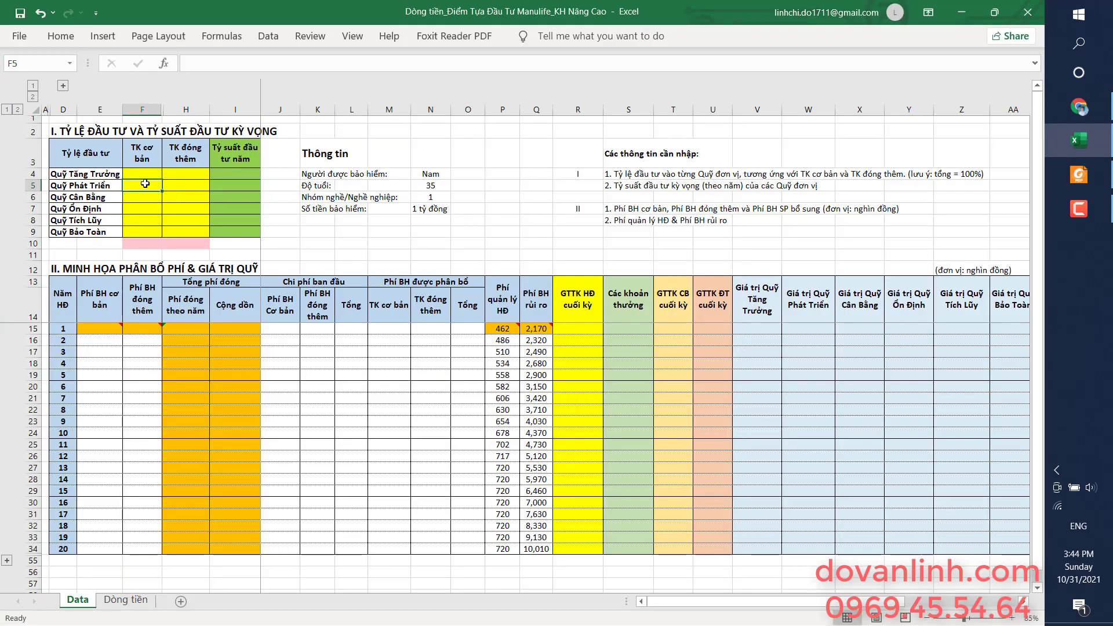
type("30%")
key("Up")
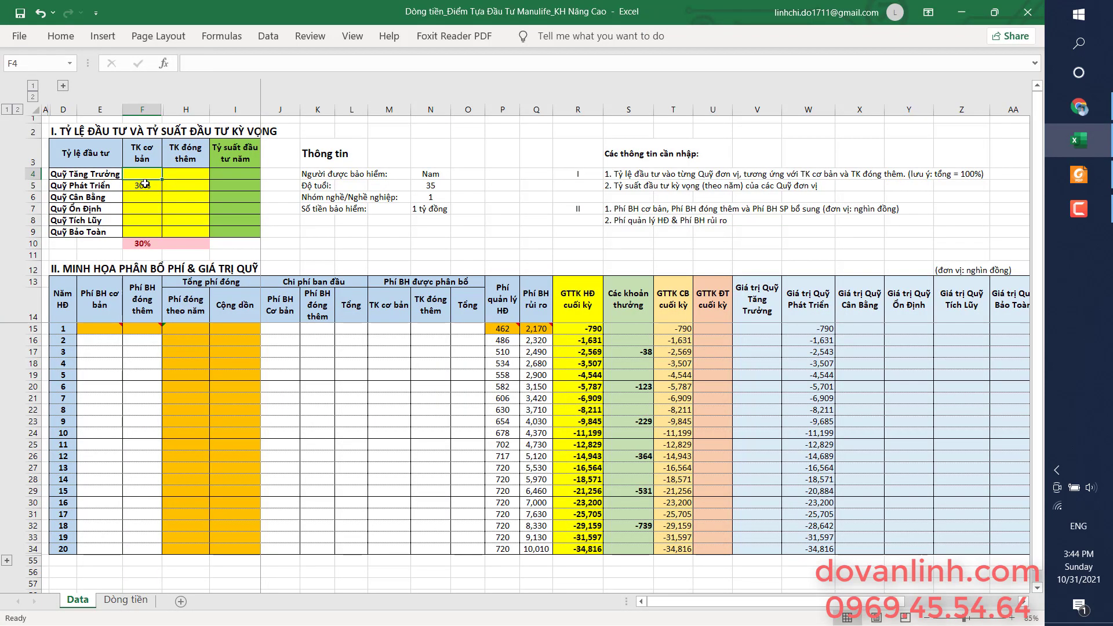
type("70%")
key("Return")
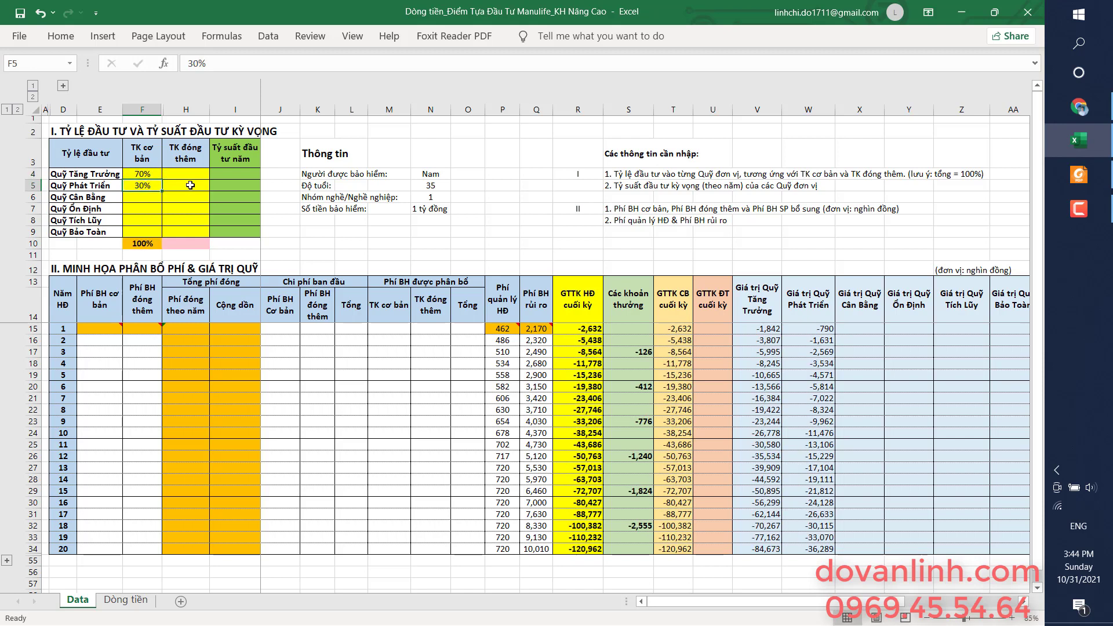
Step: Copy the 70%/30% shares from F4:F5 into H4 for the top-up account
left_click_drag(150, 182, 150, 174)
key("ctrl+c")
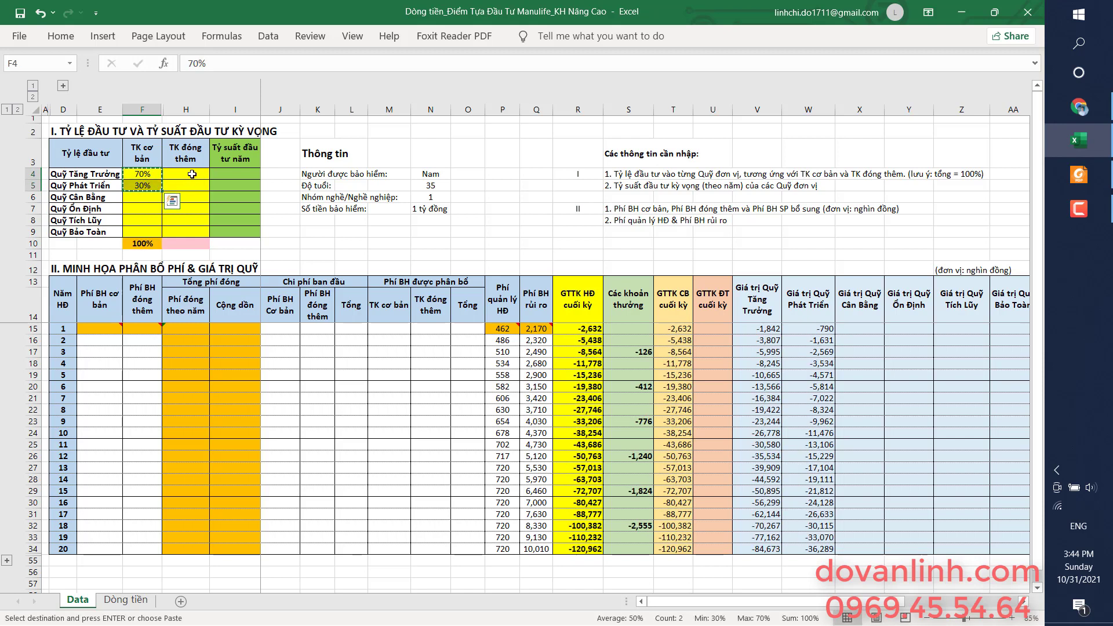
left_click(201, 178)
key("ctrl+v")
key("Escape")
left_click(230, 175)
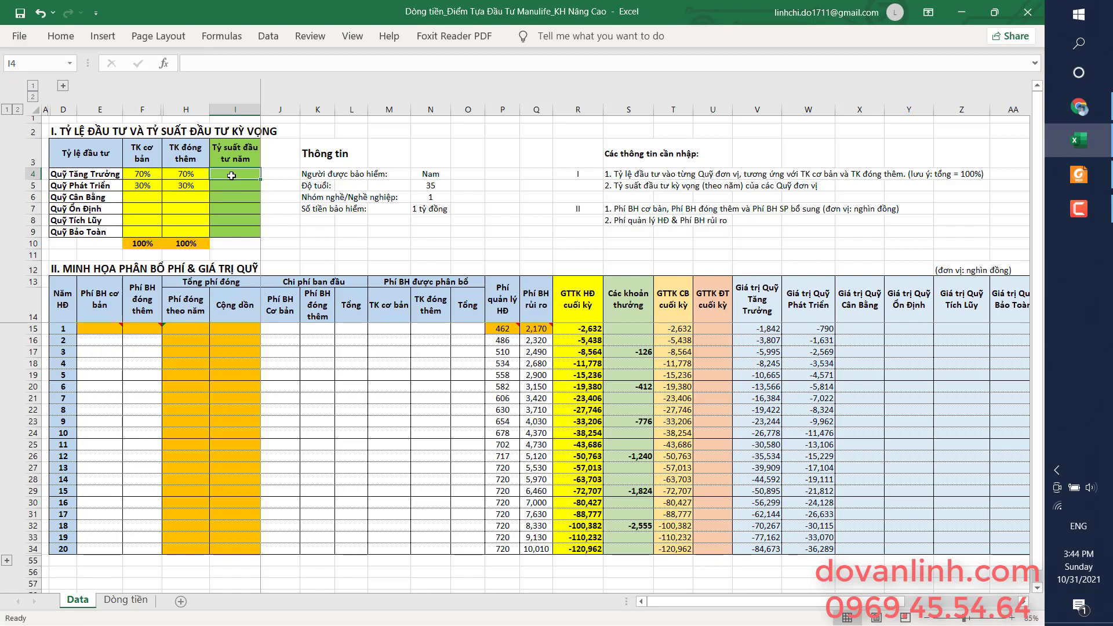
key("alt+Tab")
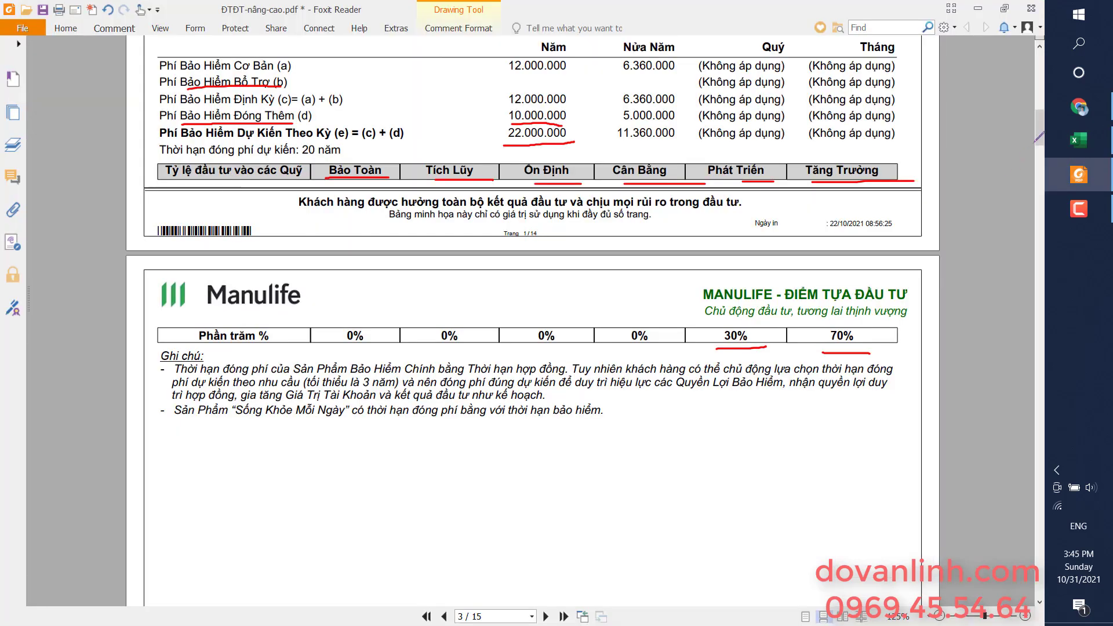
Step: Enter 8.7% return for Tăng Trưởng in I4 and 8% for Phát Triển in I5
left_click_drag(1040, 137, 1045, 368)
key("alt+Tab")
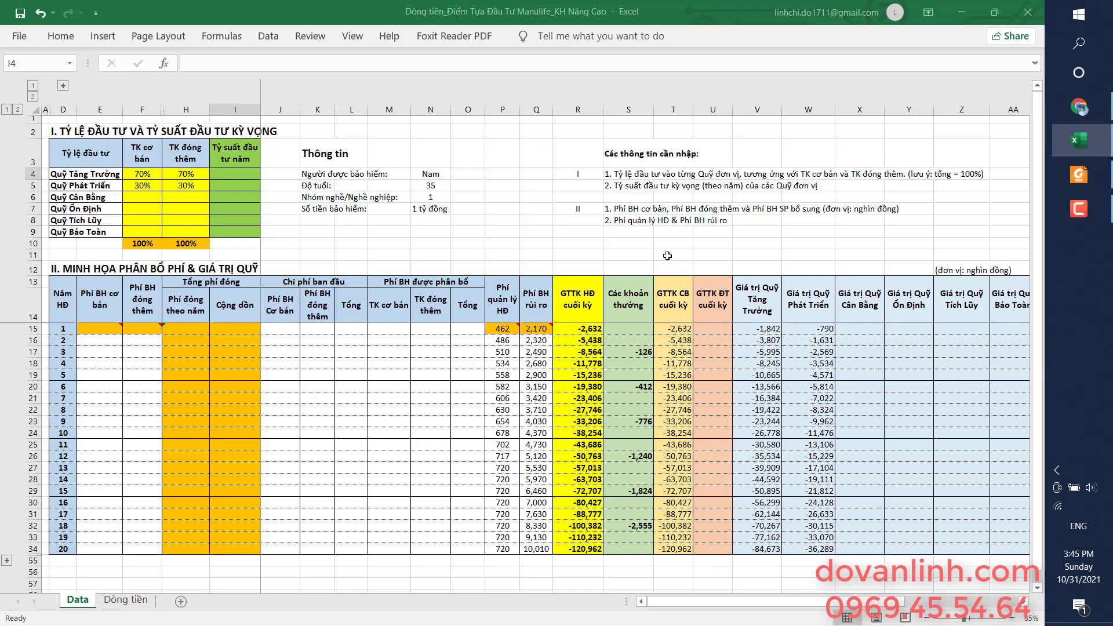
type("8.7%")
key("ctrl+Return")
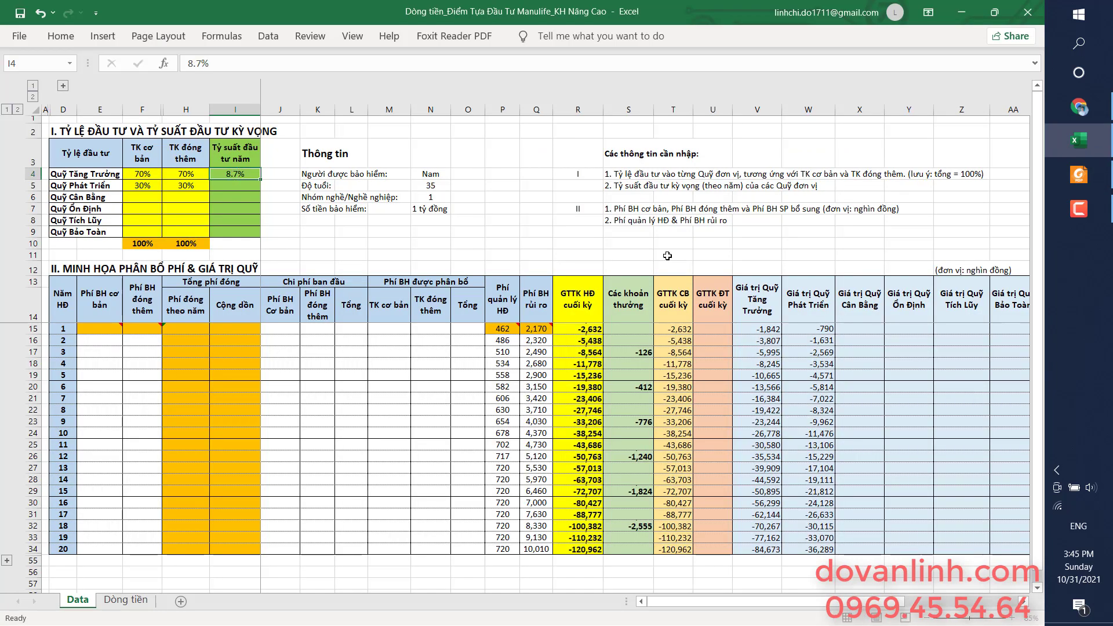
key("Return")
key("alt+Tab")
key("alt+Tab")
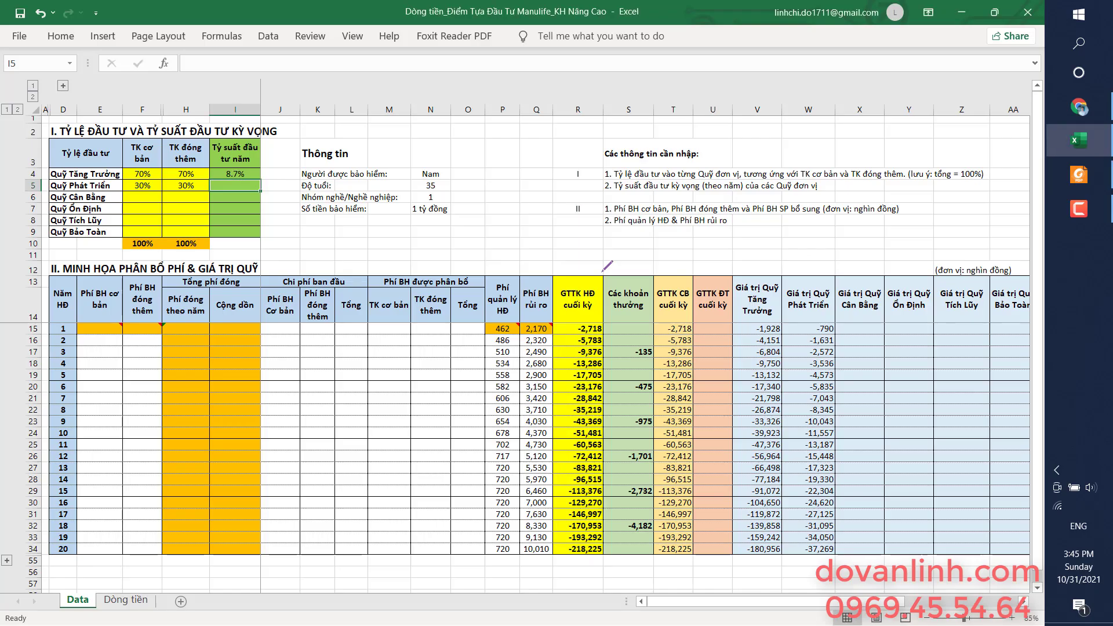
type("8%")
key("Return")
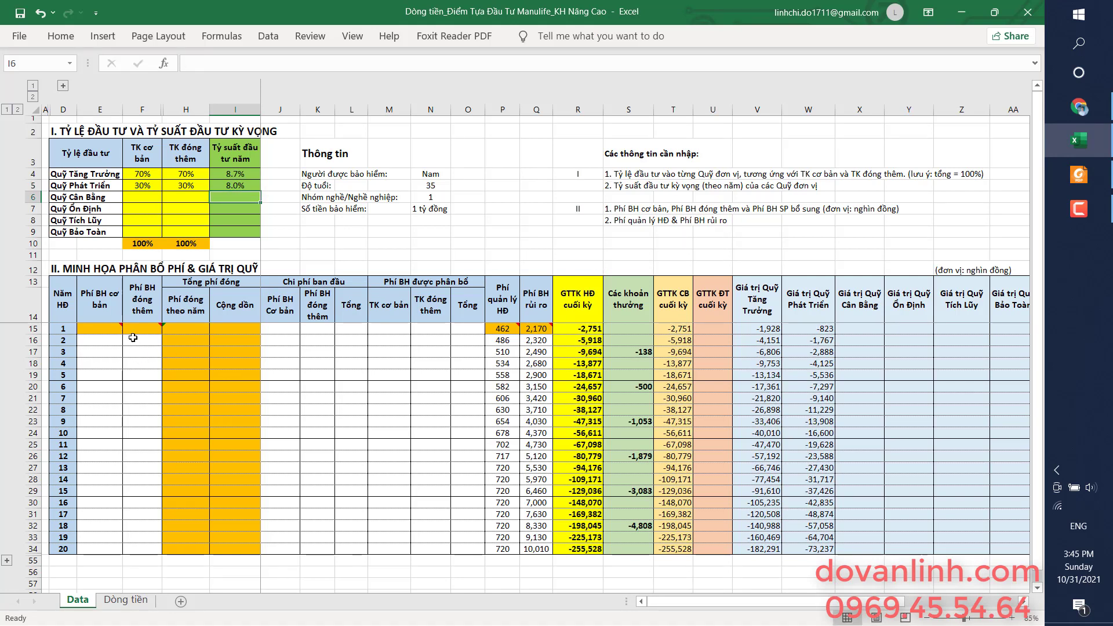
left_click(105, 330)
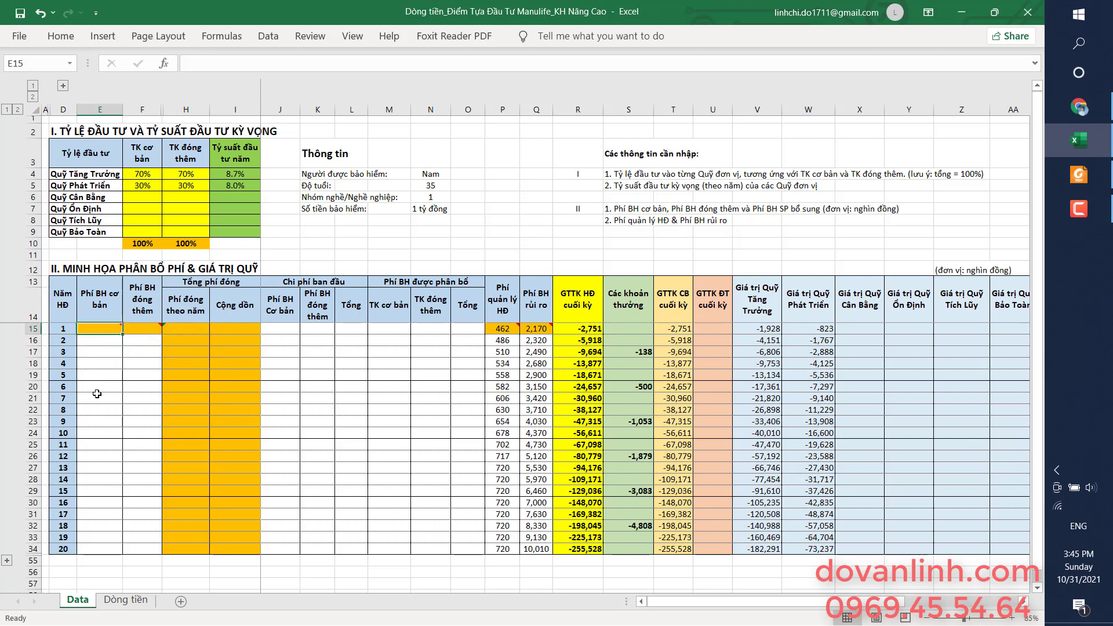
Step: Enter a year-1 basic premium of 12000 in E15 and top-up premium of 10000 in F15
type("12000")
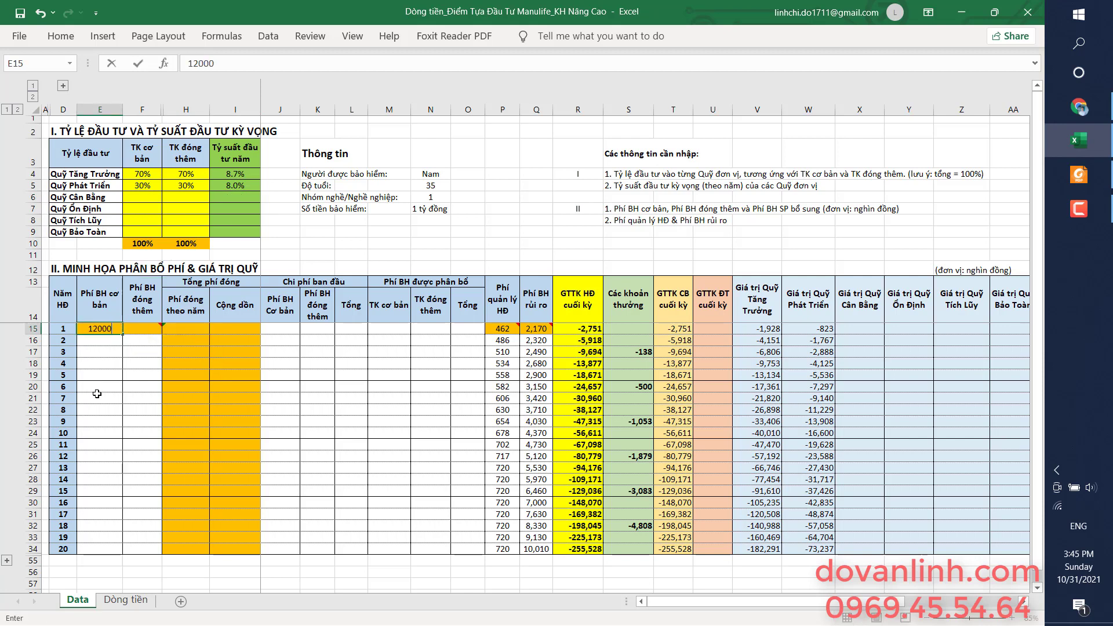
key("Return")
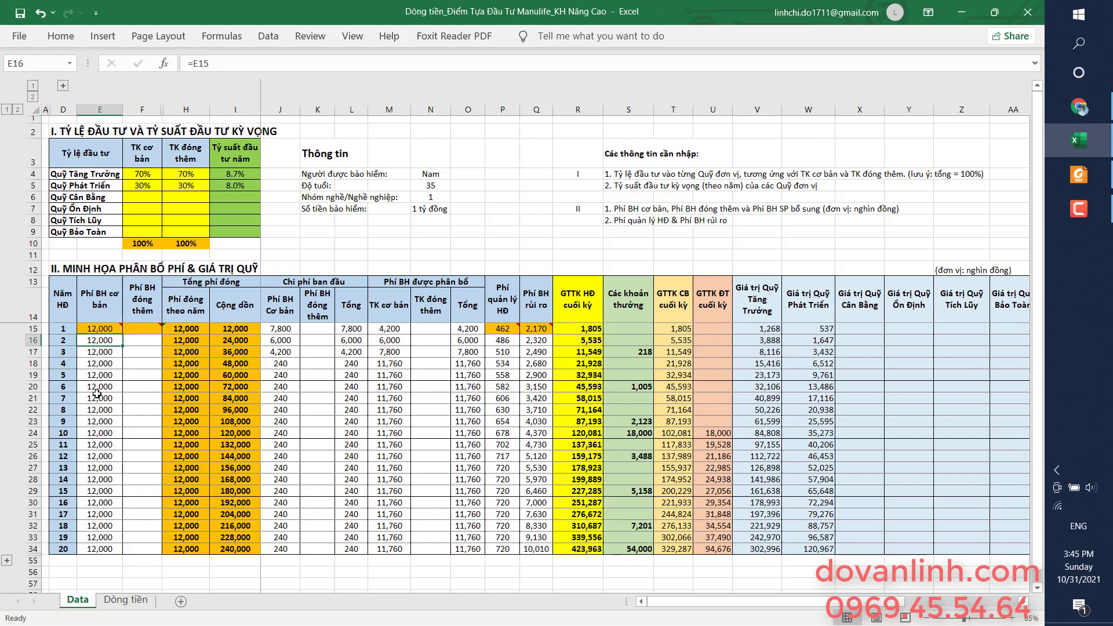
left_click(941, 271)
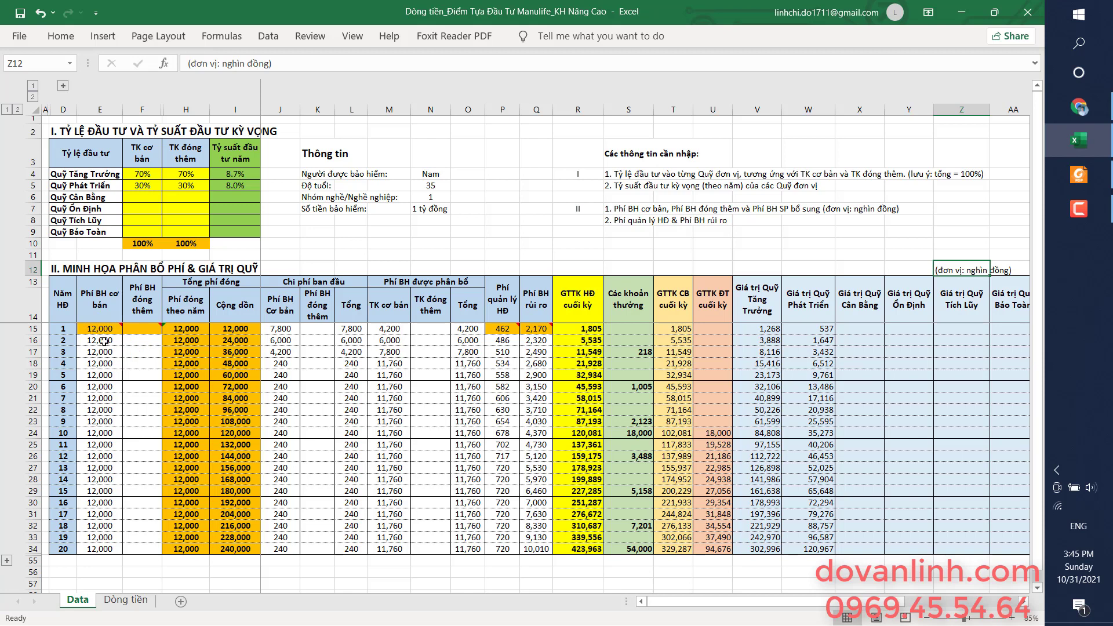
left_click(142, 328)
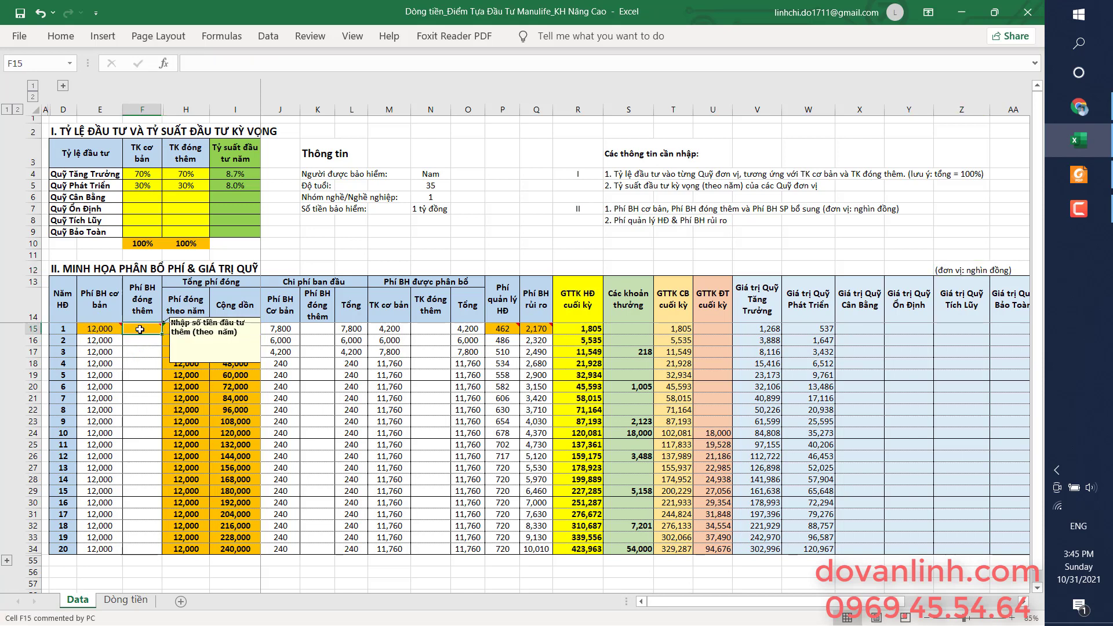
type("10000")
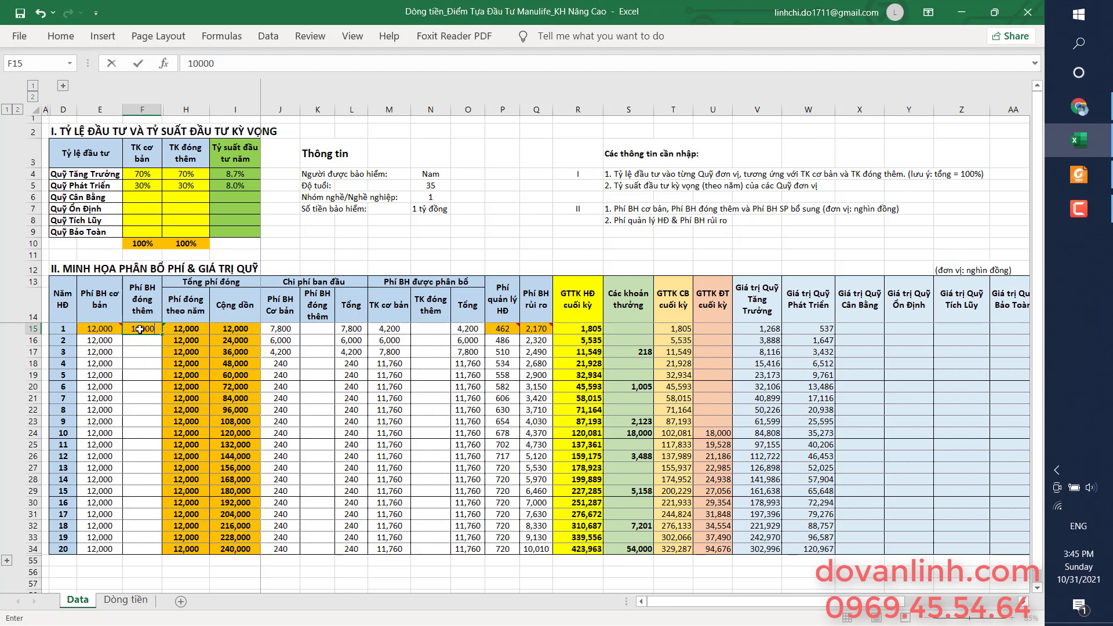
key("Return")
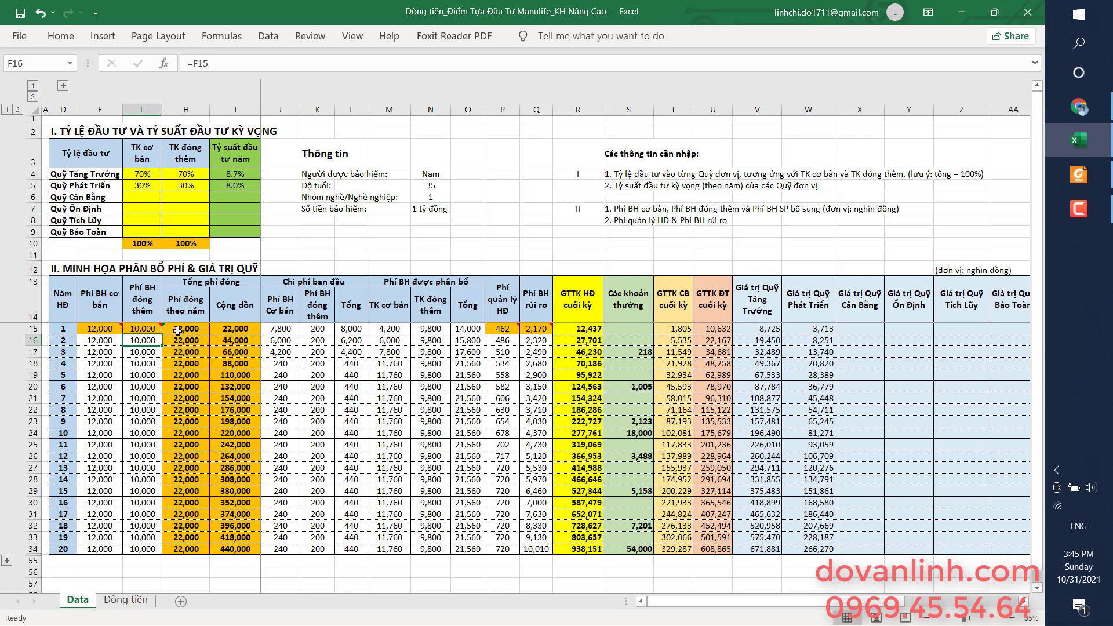
Step: Review the yearly total and cumulative premium formulas in H15 and I16 without changing them
left_click_drag(200, 282, 224, 543)
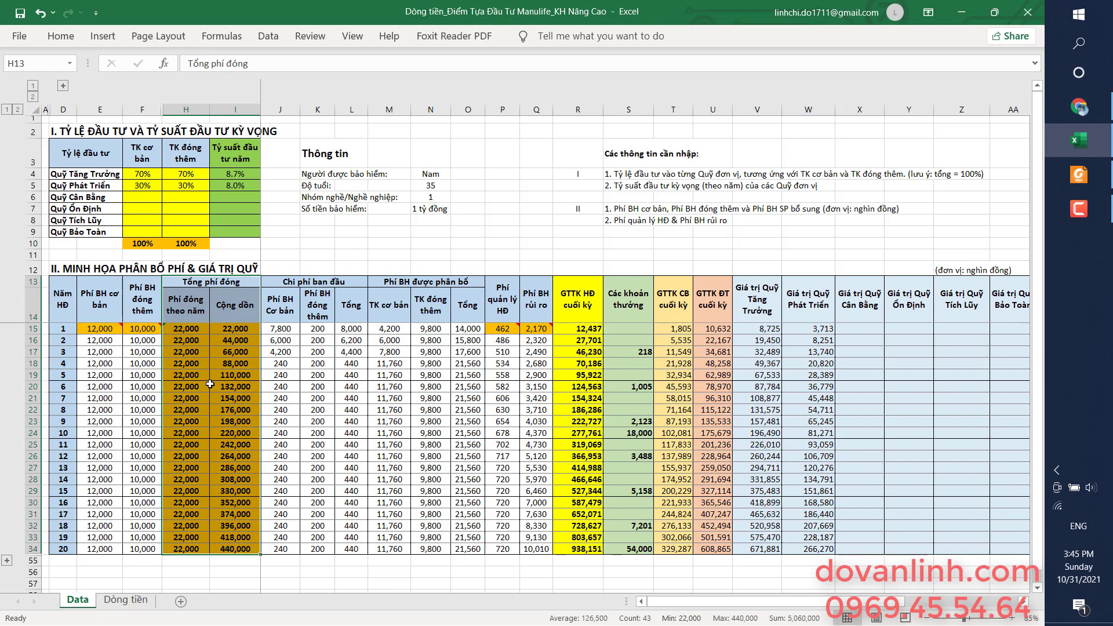
left_click(195, 330)
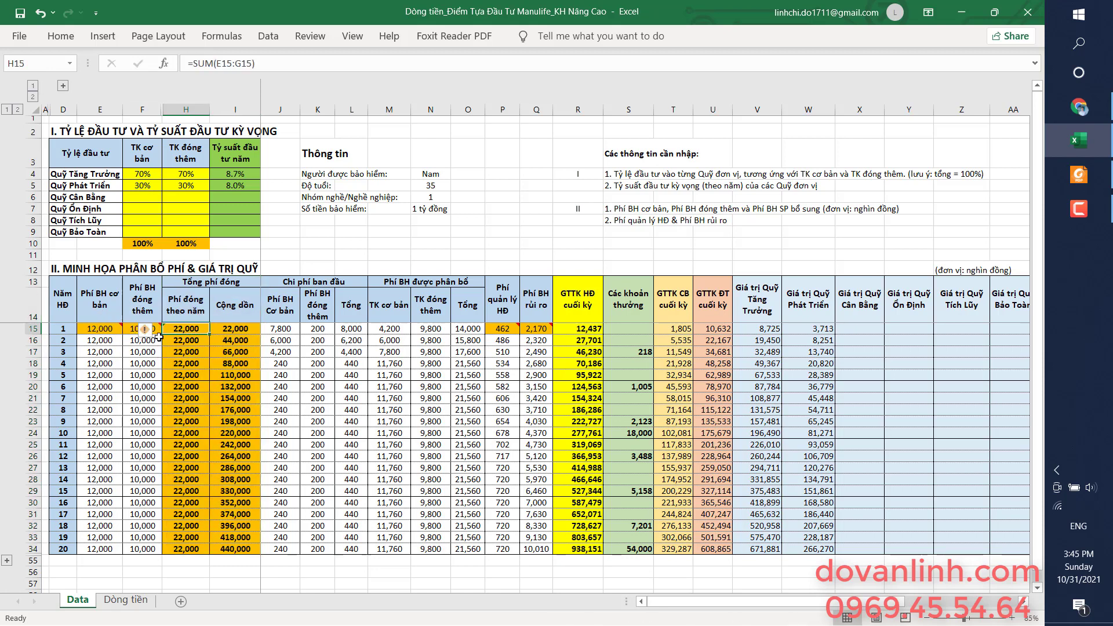
left_click(241, 341)
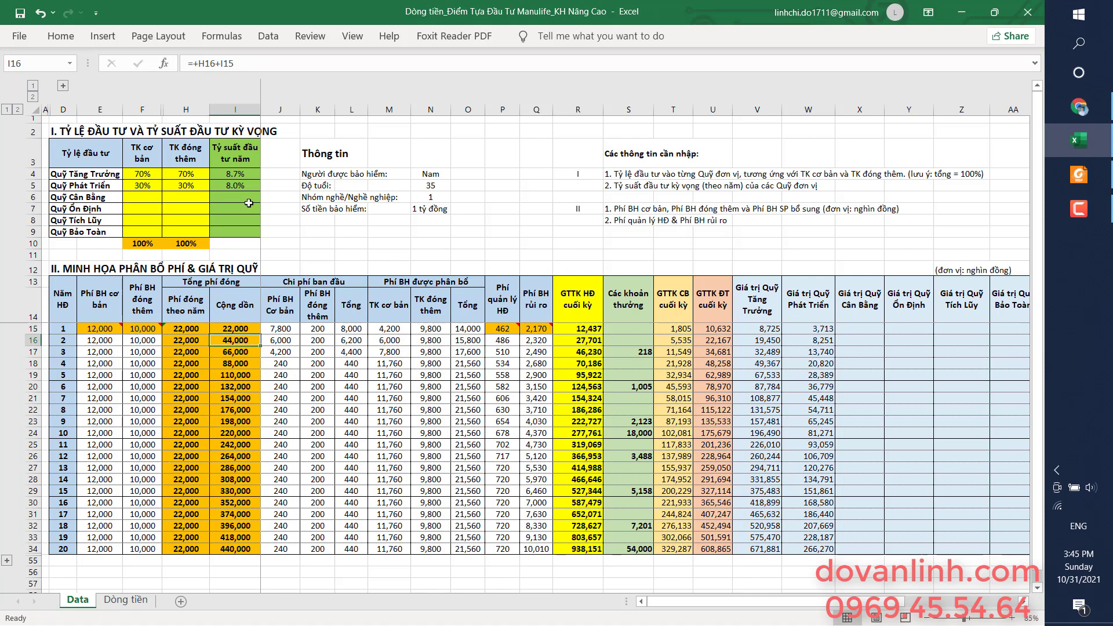
key("F2")
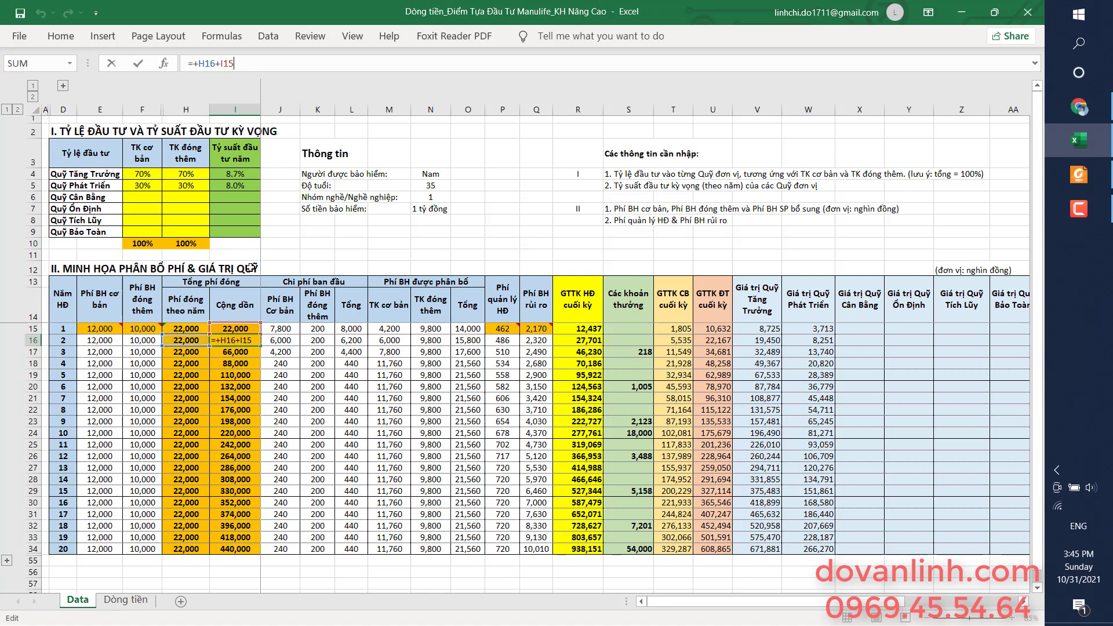
key("Escape")
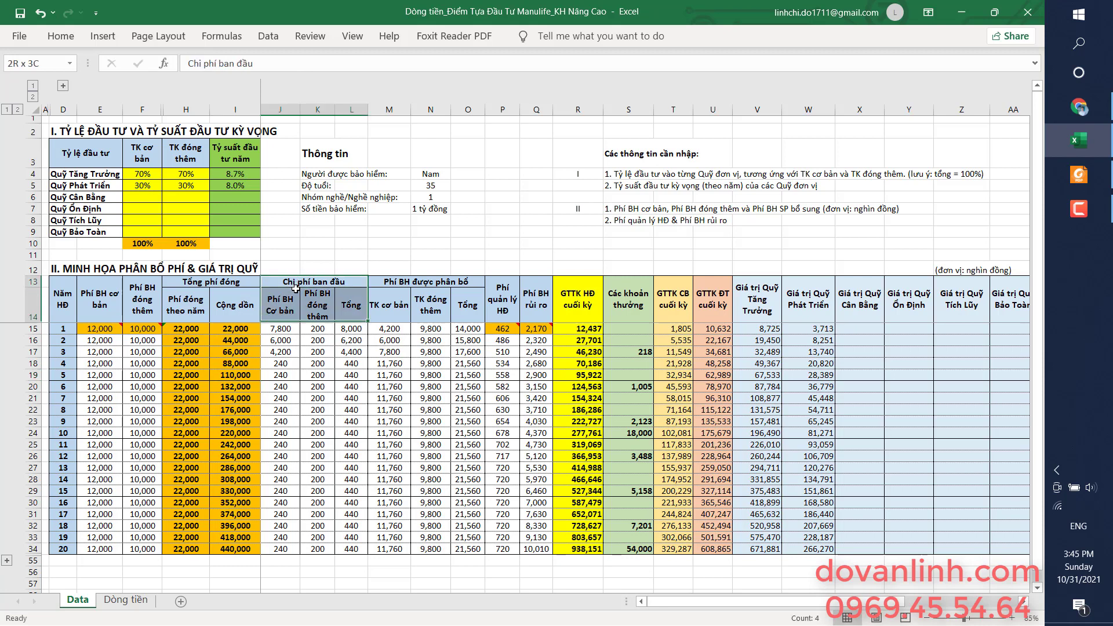
Step: Unhide columns B:C and review the 65%, 50%, 35% basic and 2% top-up charge rates
left_click_drag(299, 281, 329, 548)
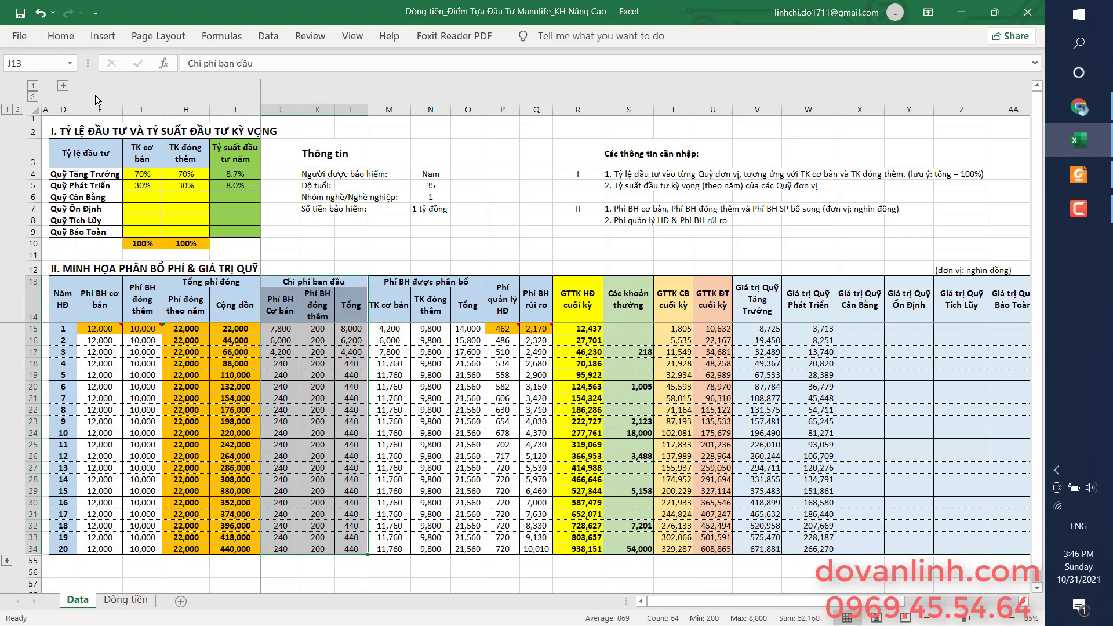
left_click(67, 86)
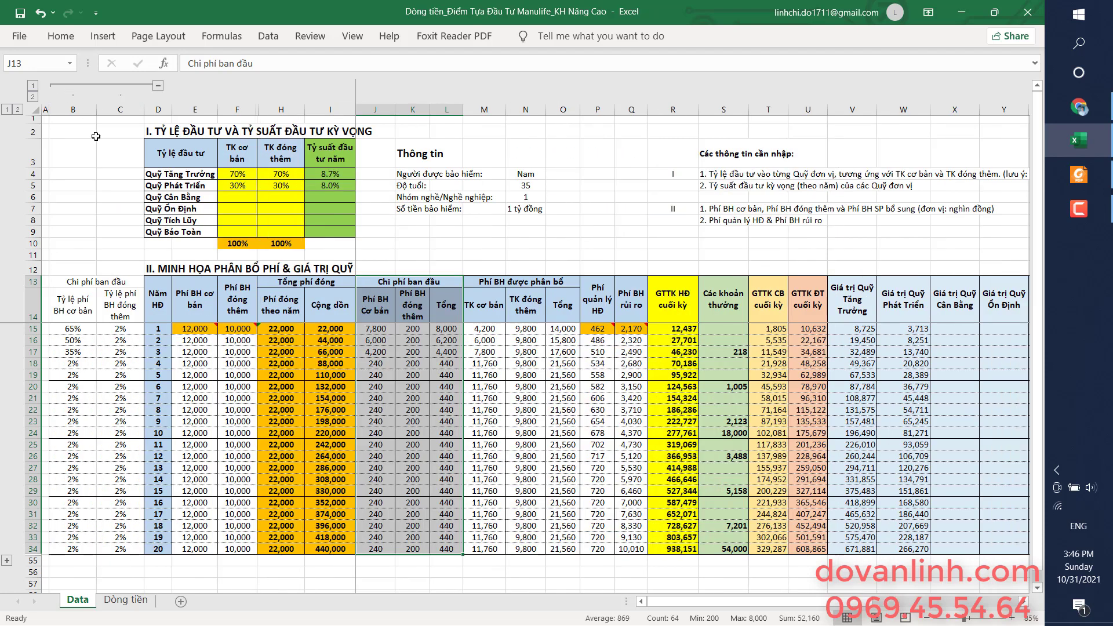
left_click(154, 341)
left_click_drag(73, 300, 73, 400)
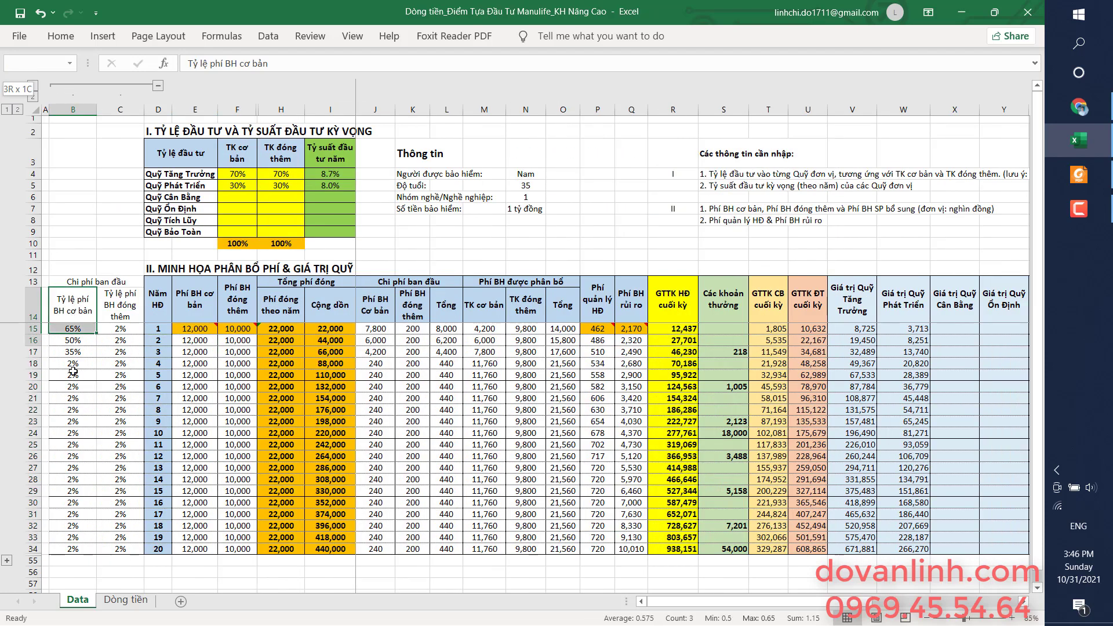
left_click_drag(75, 329, 73, 410)
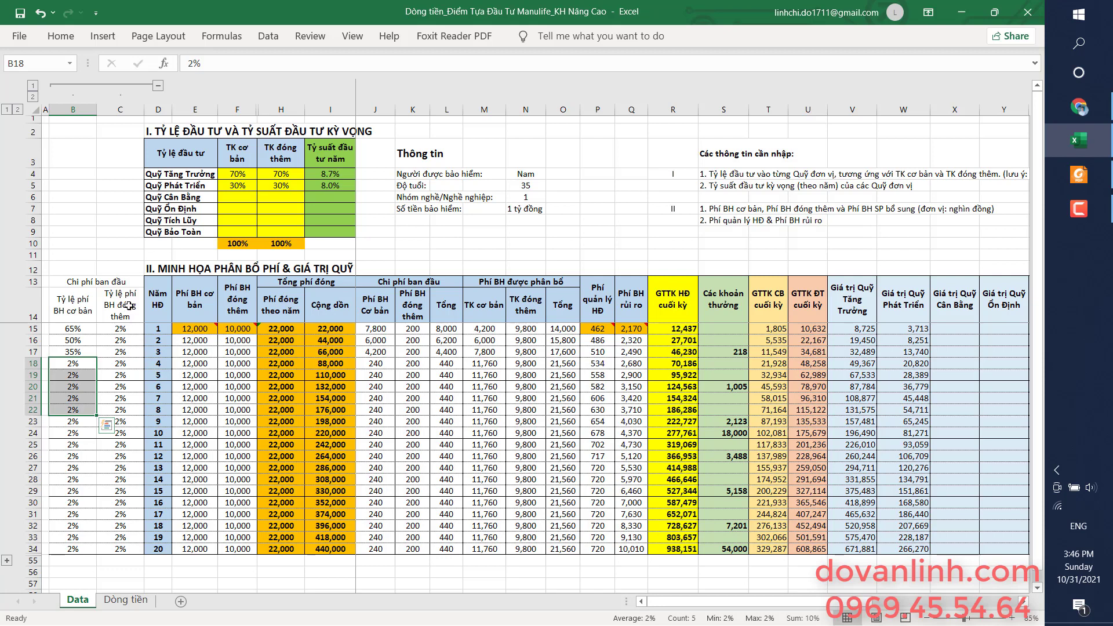
left_click_drag(125, 330, 127, 384)
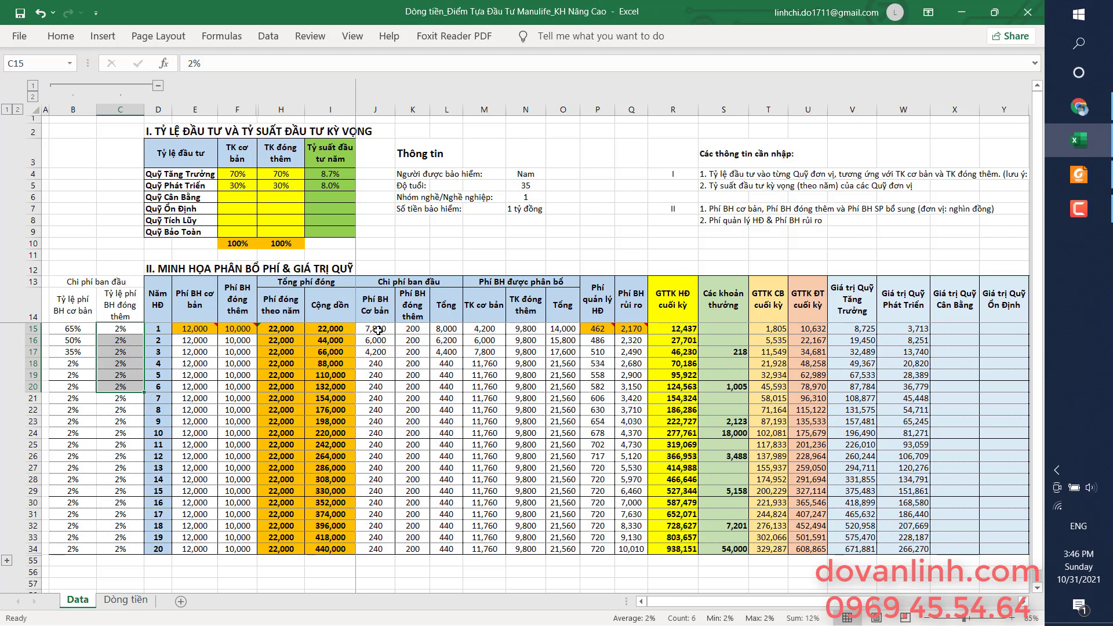
Step: Check the year-1 basic initial charge formula in J15 and top-up charge formula in K15
left_click(378, 330)
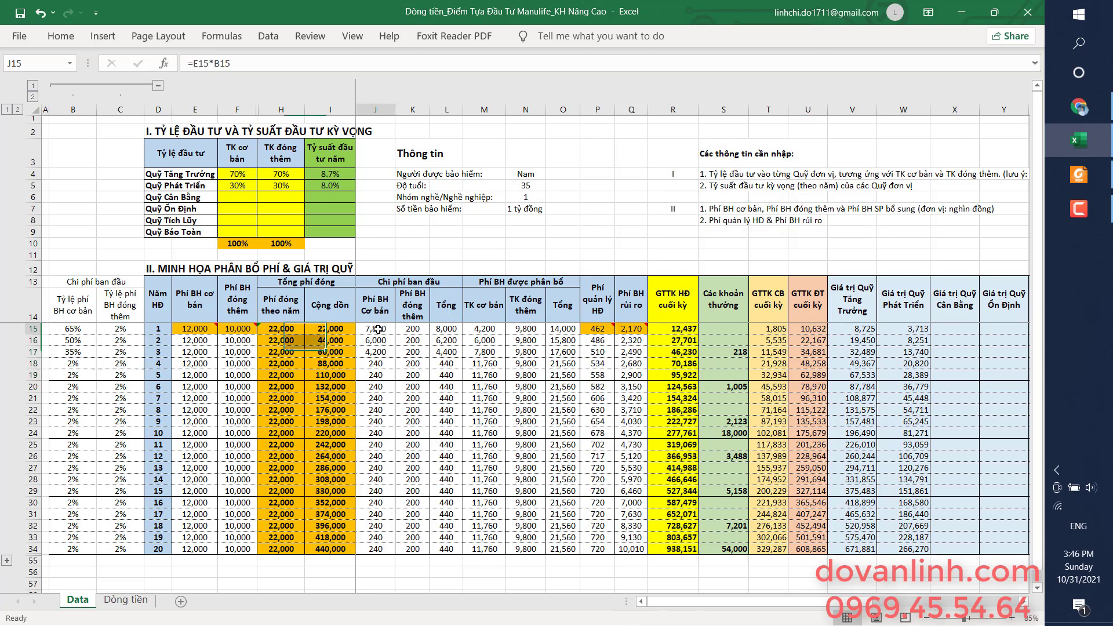
left_click(348, 61)
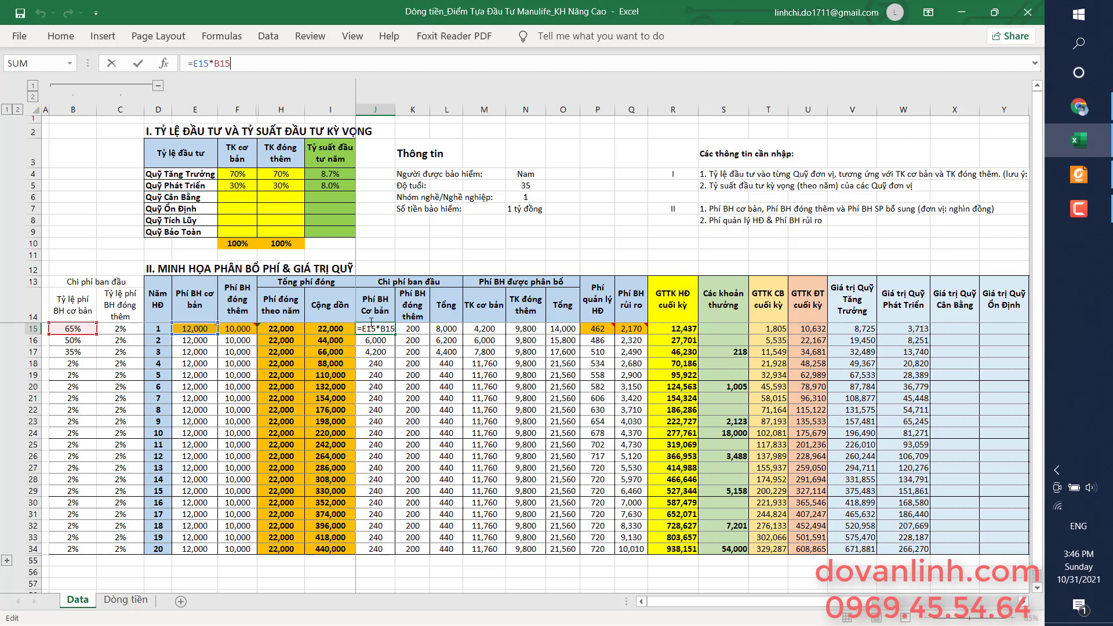
key("ctrl+Return")
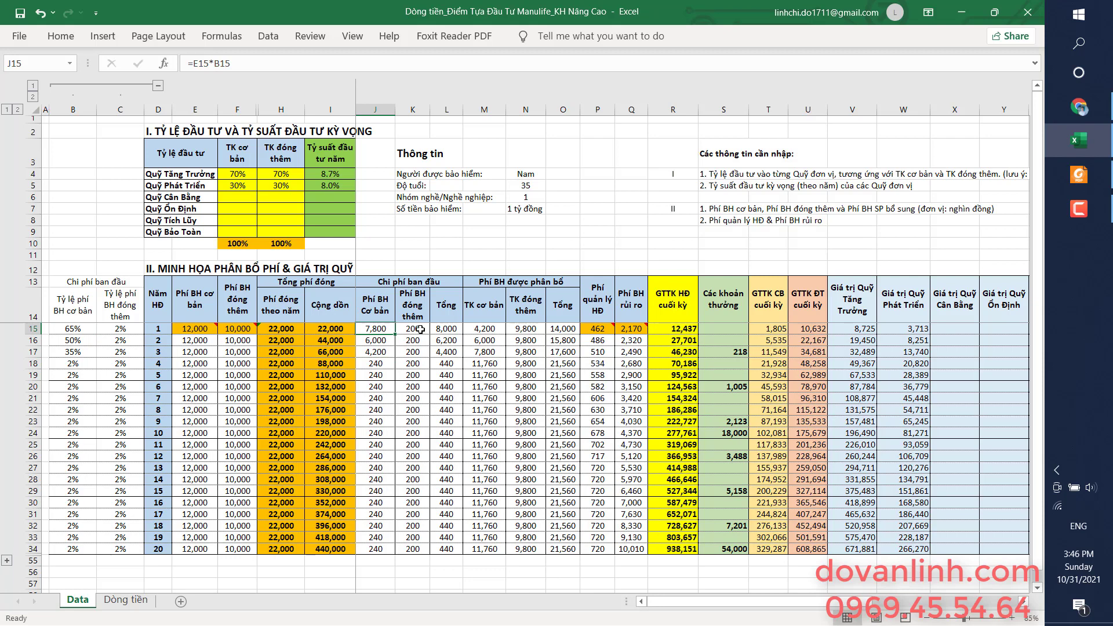
left_click(420, 329, "shift")
key("ctrl+r")
double_click(420, 329)
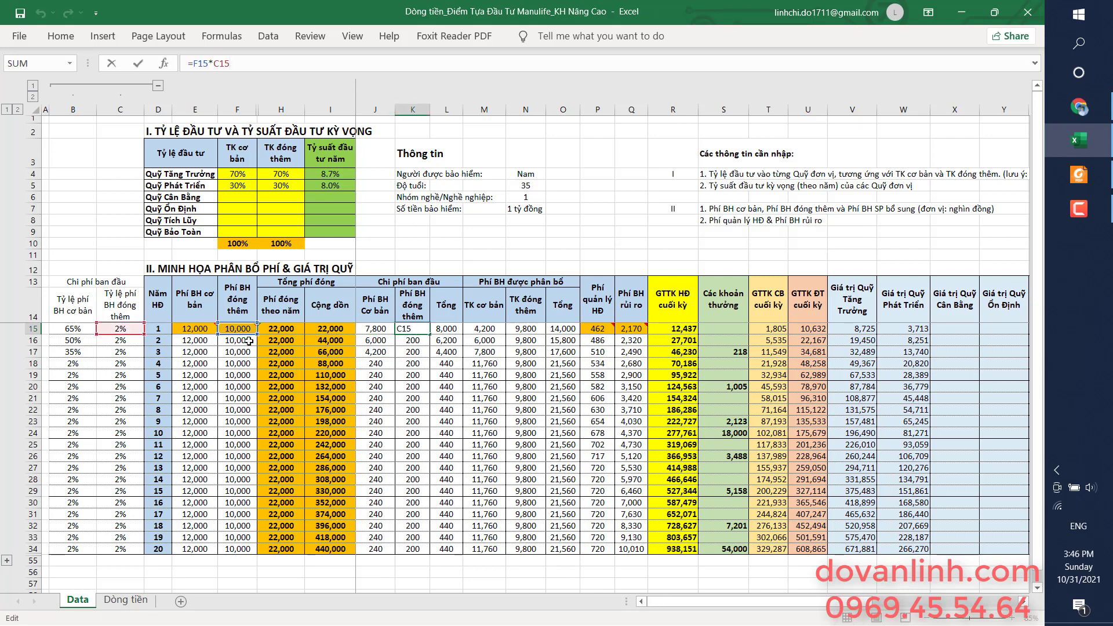
left_click(412, 352)
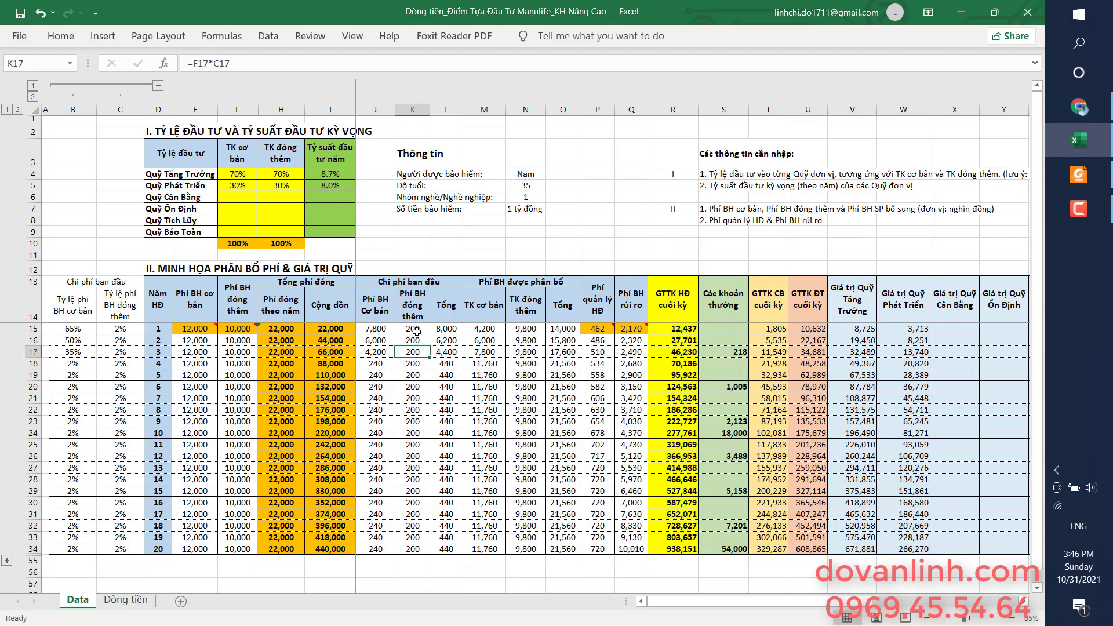
left_click(417, 331)
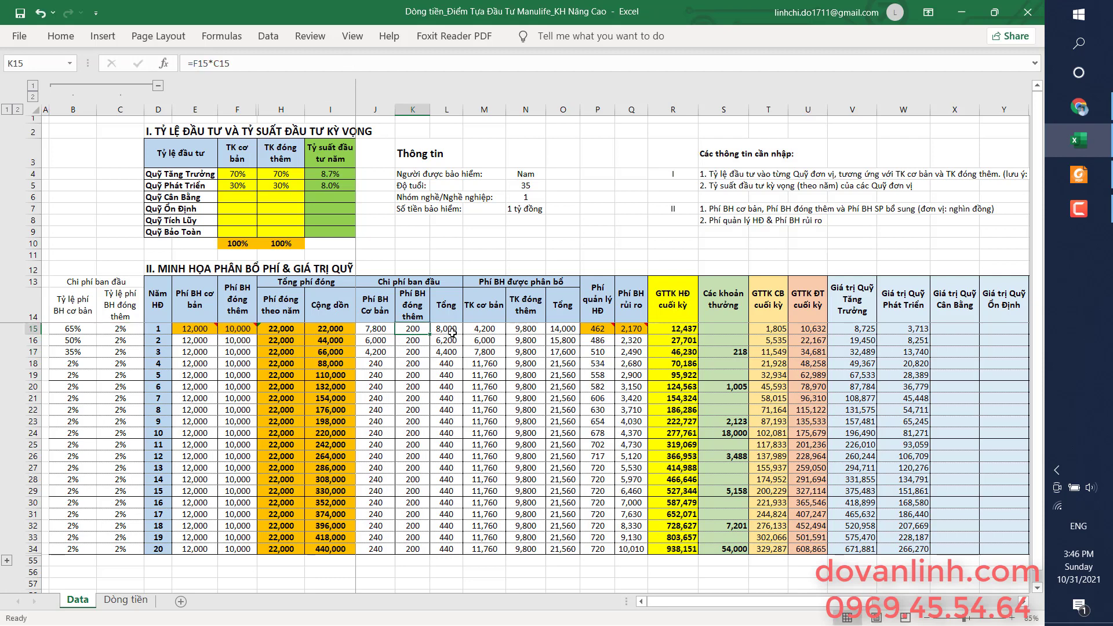
left_click_drag(499, 282, 516, 549)
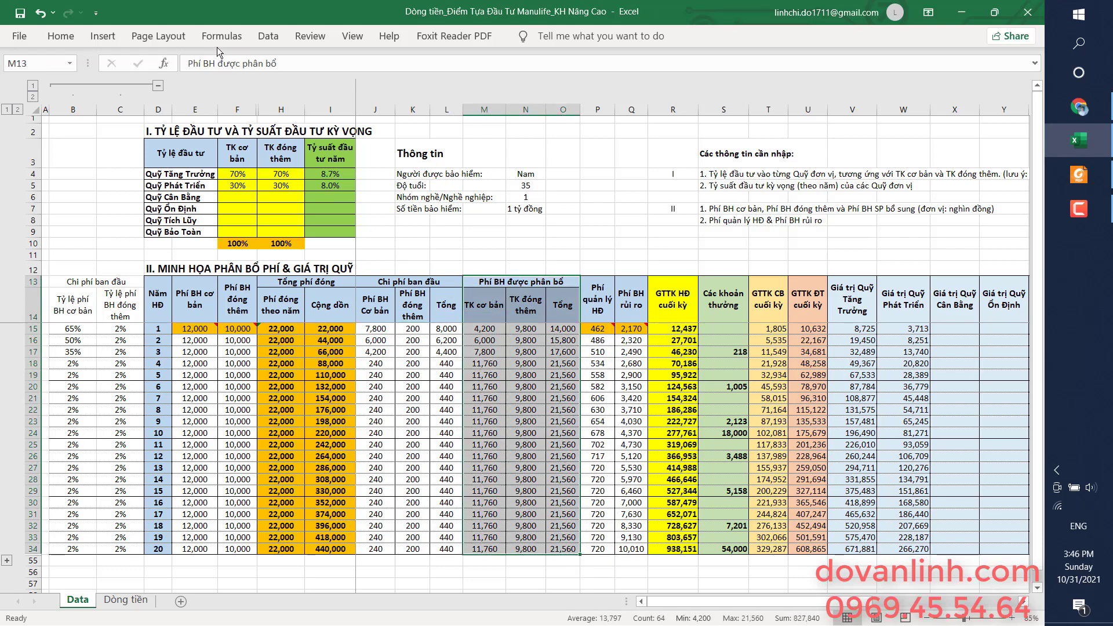
Step: Hide the charge rate columns again and confirm the allocated basic premium formula
left_click(158, 85)
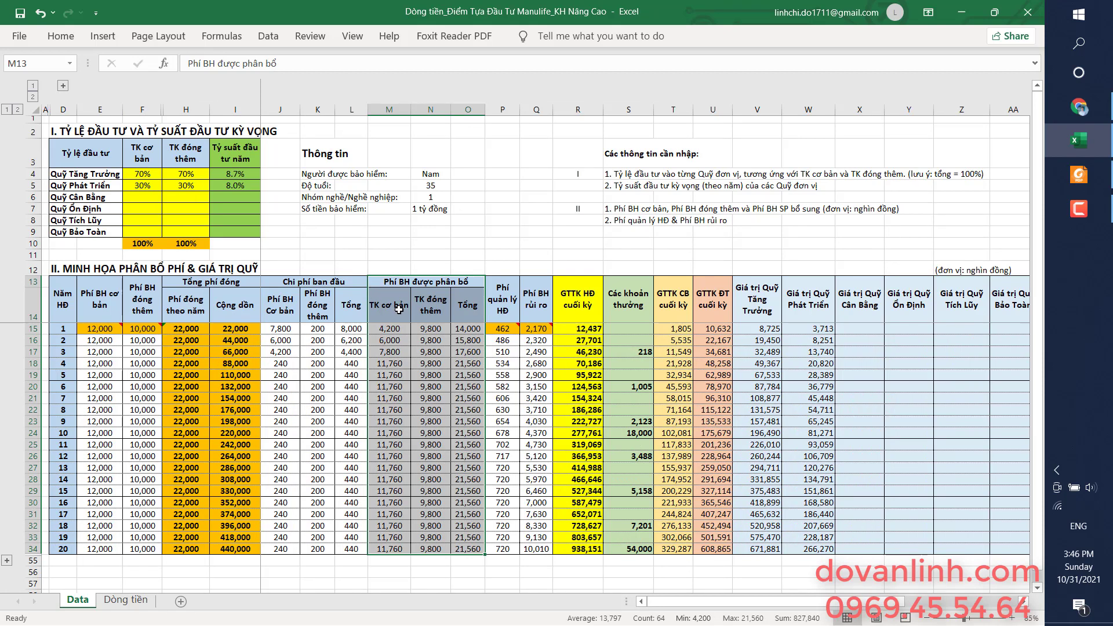
left_click(322, 284)
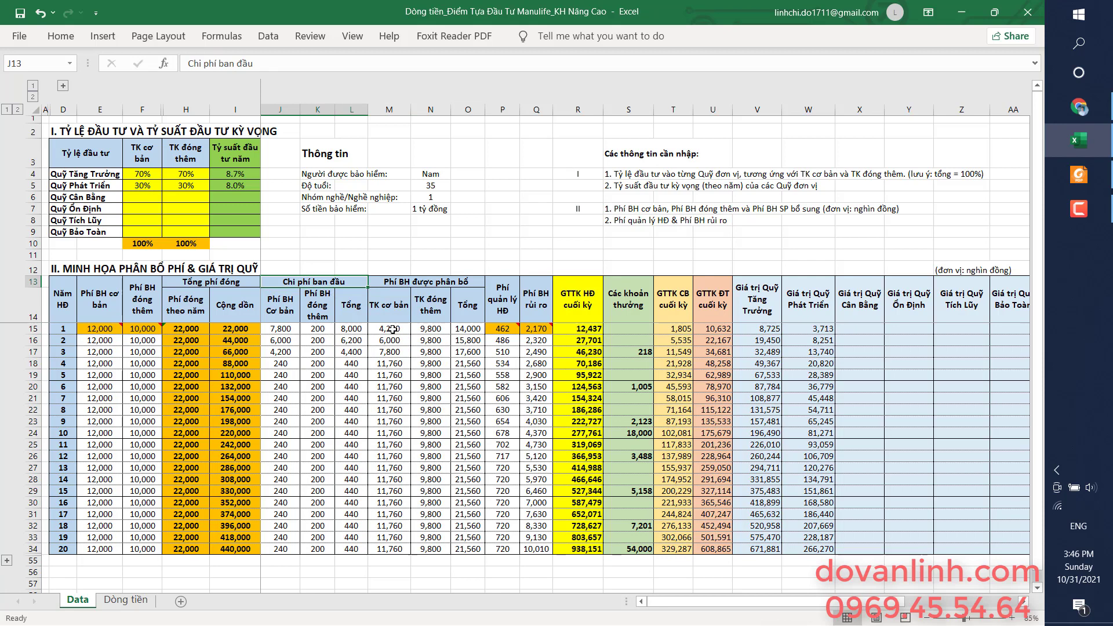
left_click(393, 329)
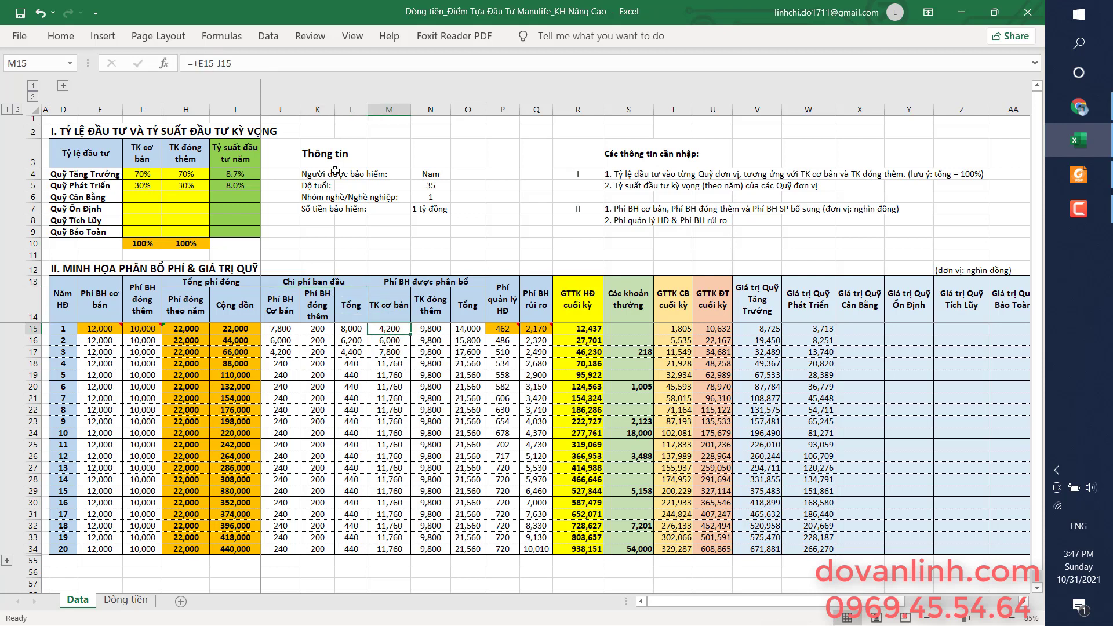
left_click(325, 58)
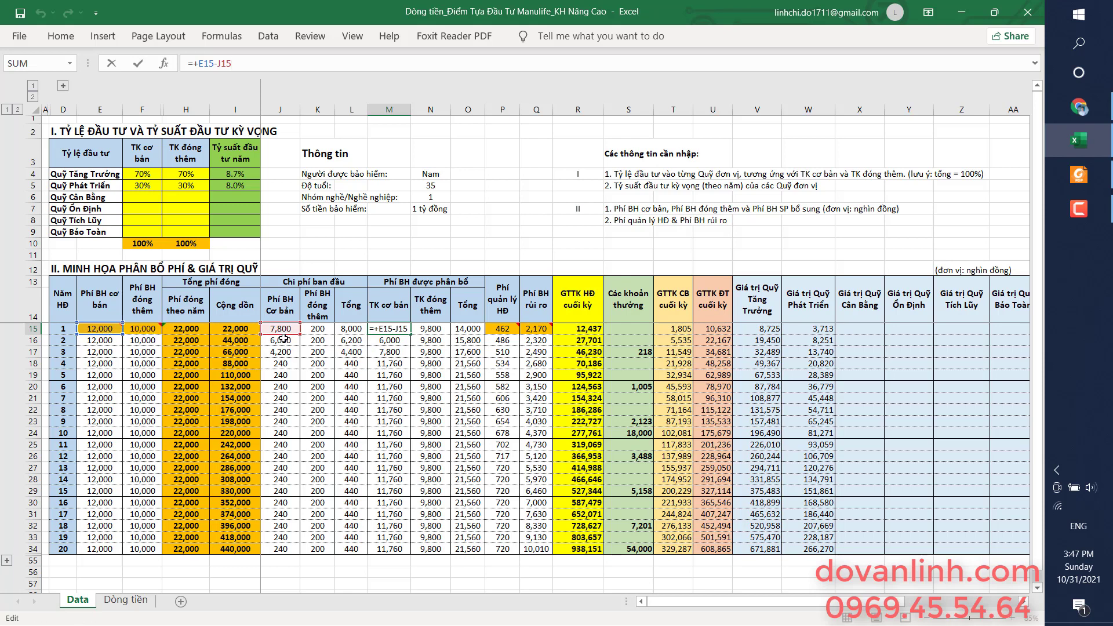
key("Return")
key("Up")
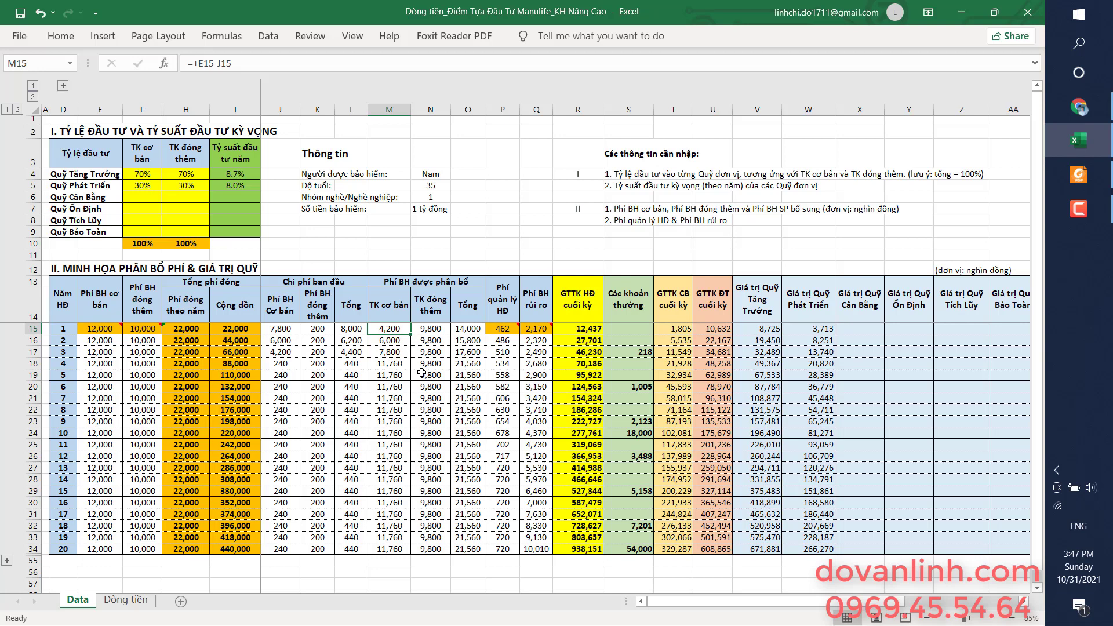
Step: Set N15 to =F15-K15 for a 9,800 allocated top-up premium, checking N17 and H15
left_click(285, 329)
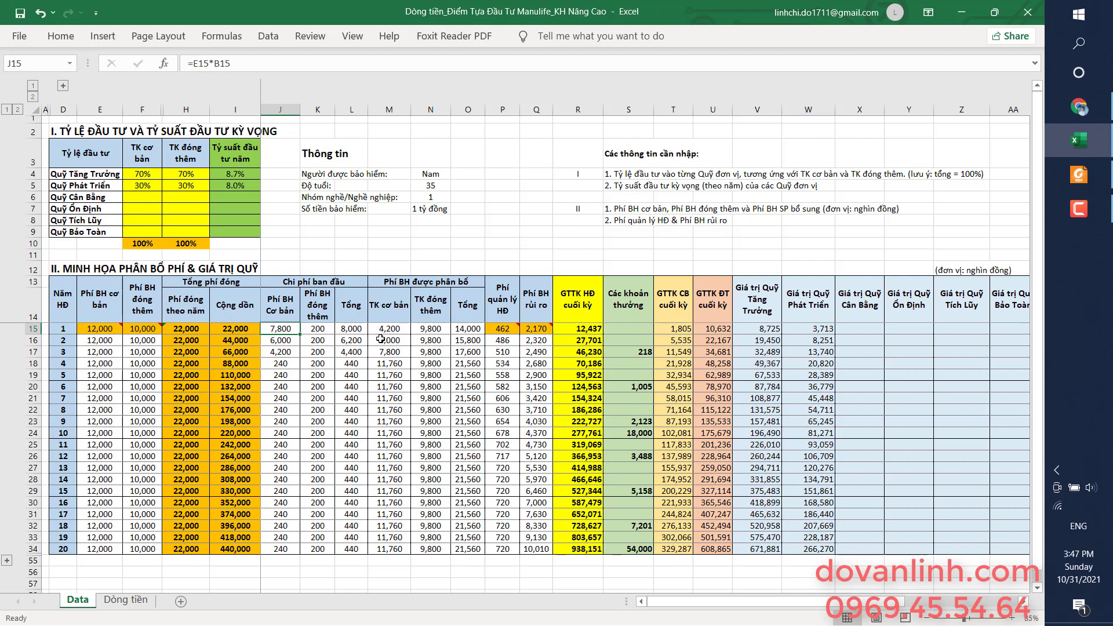
left_click(435, 330)
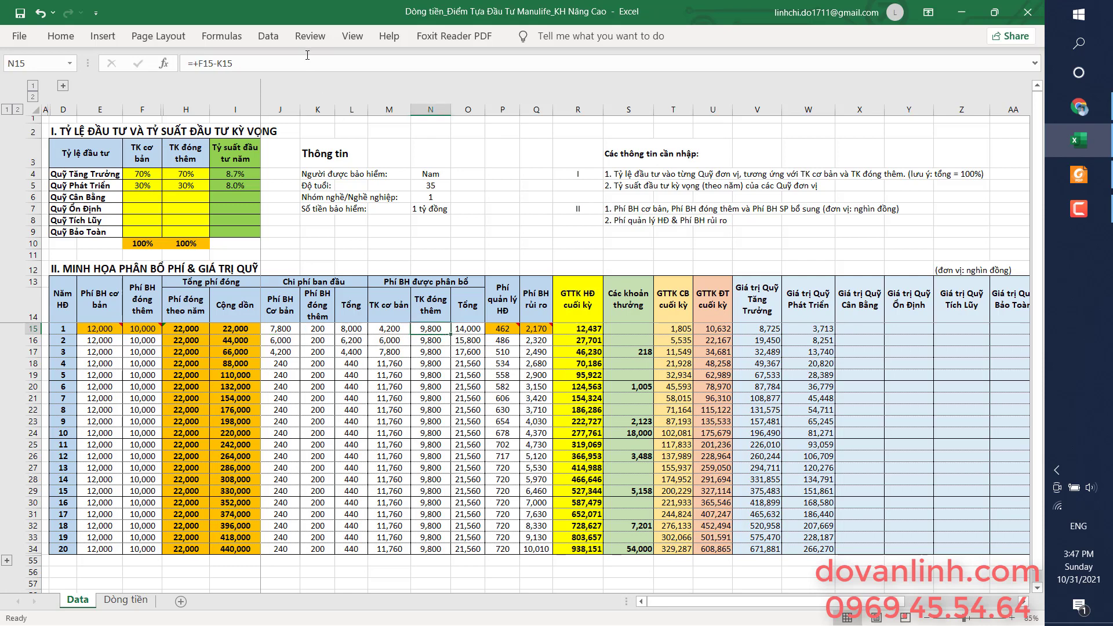
left_click(339, 64)
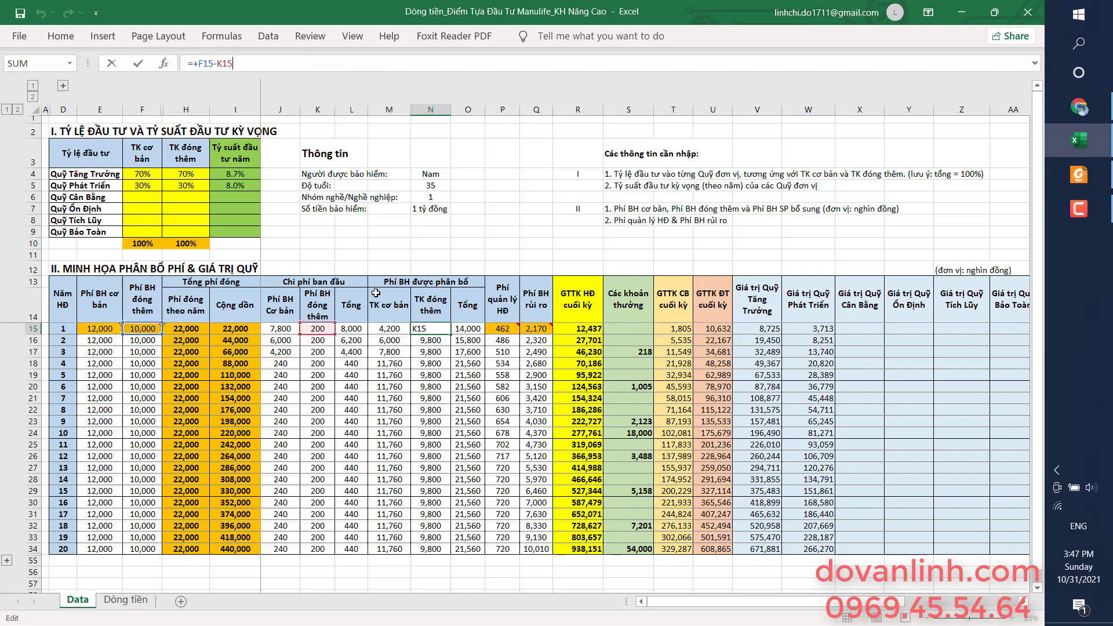
key("Return")
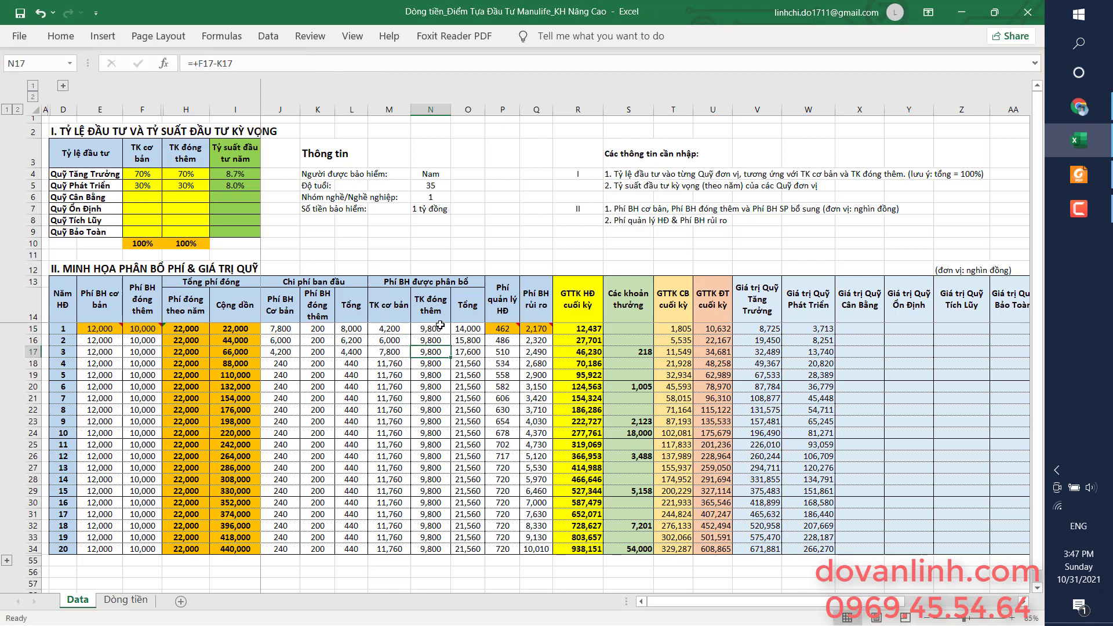
left_click(435, 330)
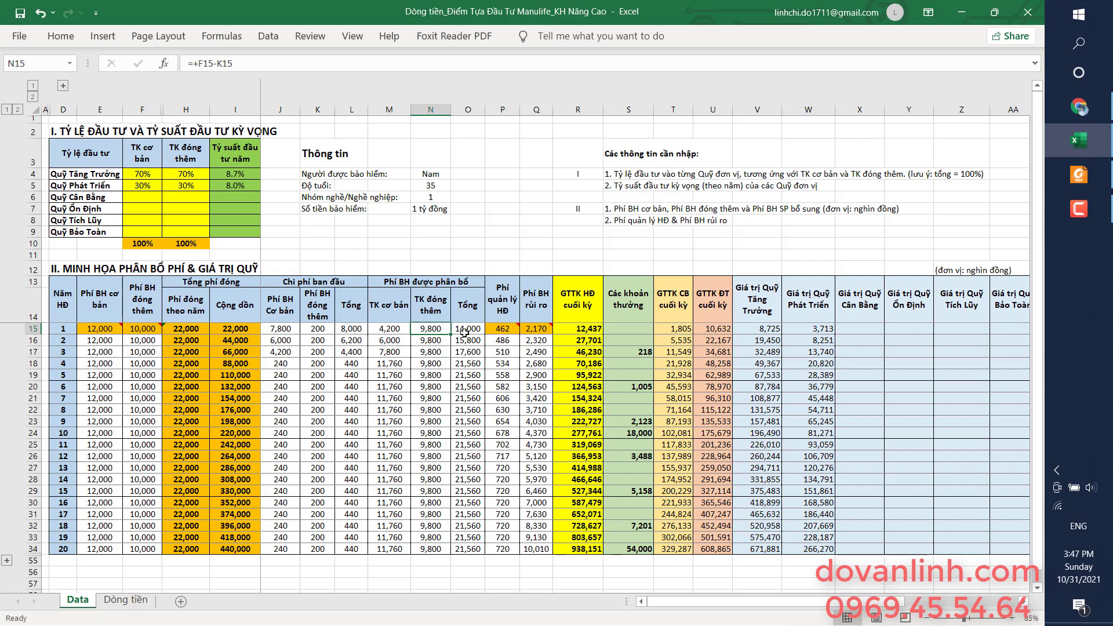
left_click(200, 329)
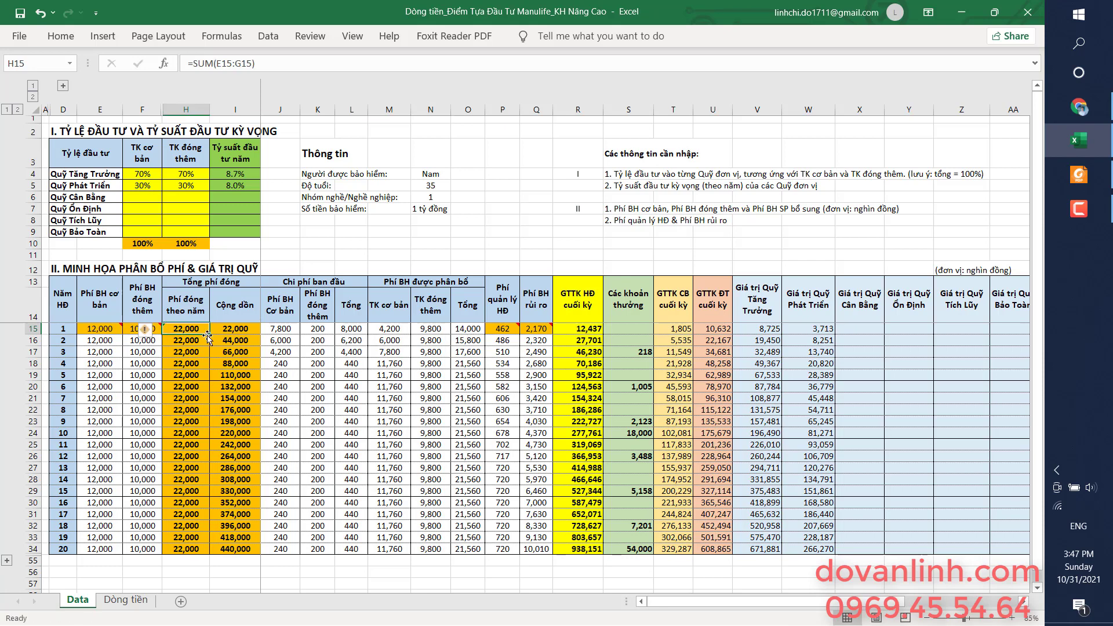
Step: Inspect the L15 initial cost total, O15 allocated premium total and the risk fee column
left_click(351, 330)
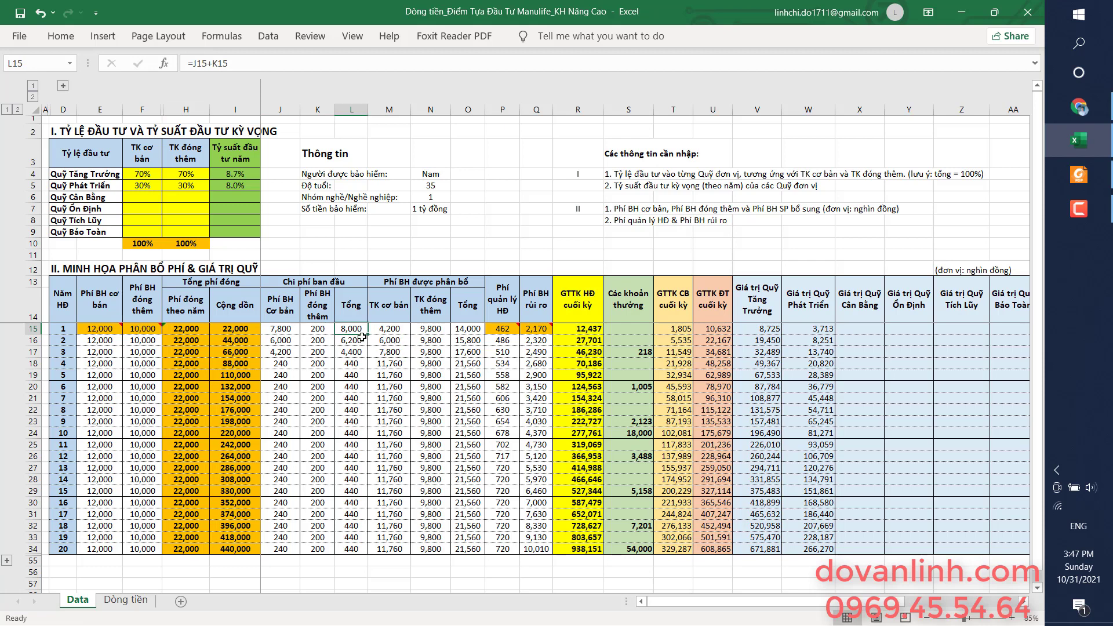
left_click(473, 328)
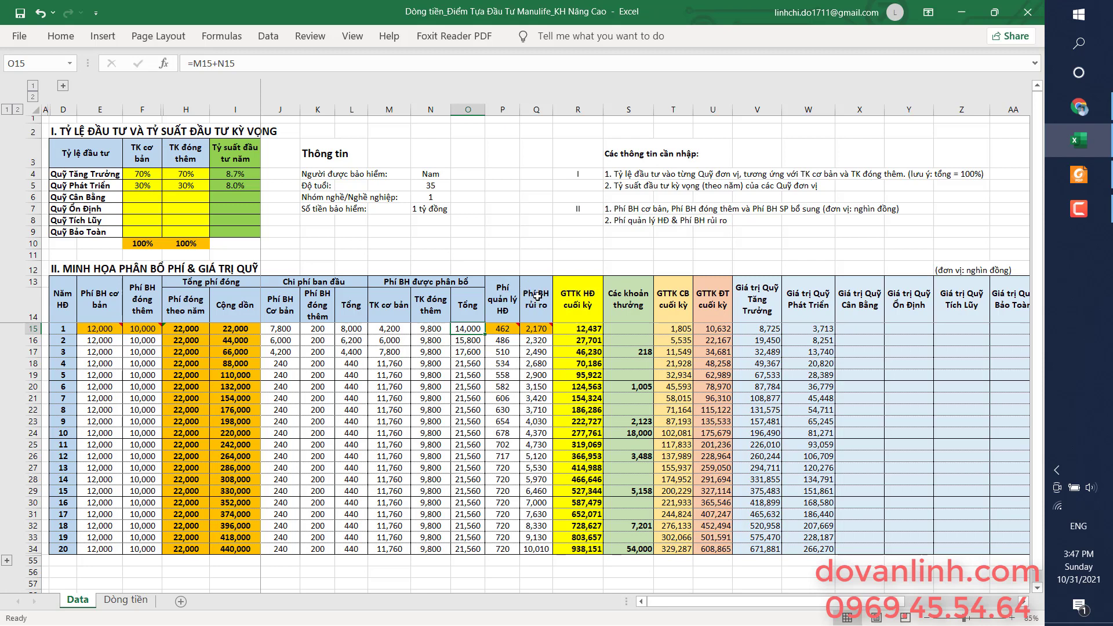
left_click_drag(538, 296, 542, 549)
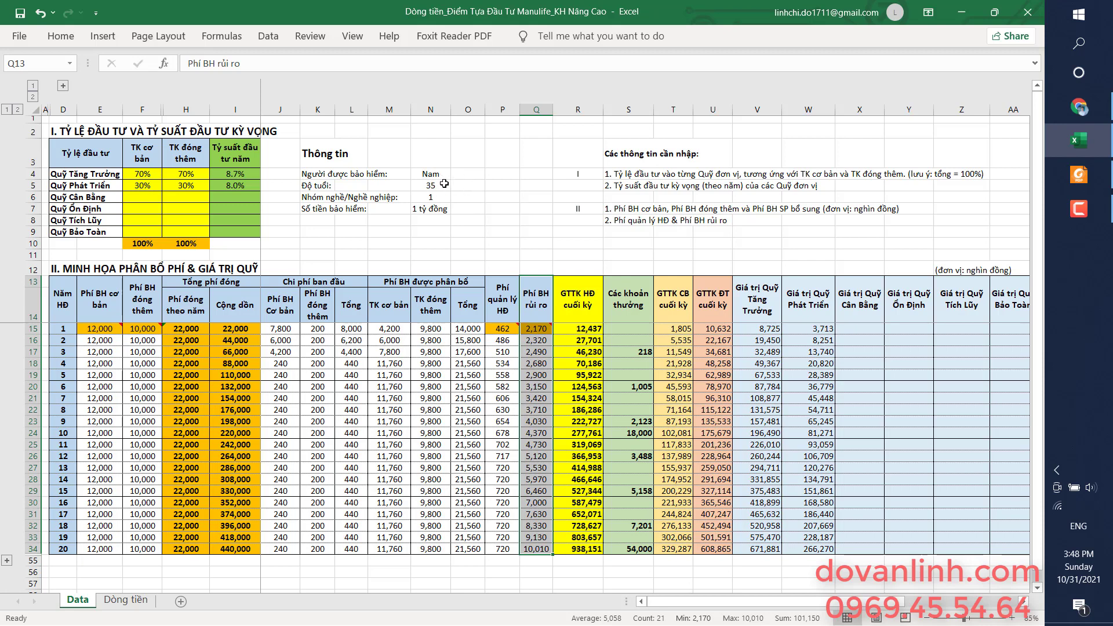
Step: Verify age 35, occupation group 1 and 1 tỷ đồng cover, then switch to the PDF
left_click(431, 186)
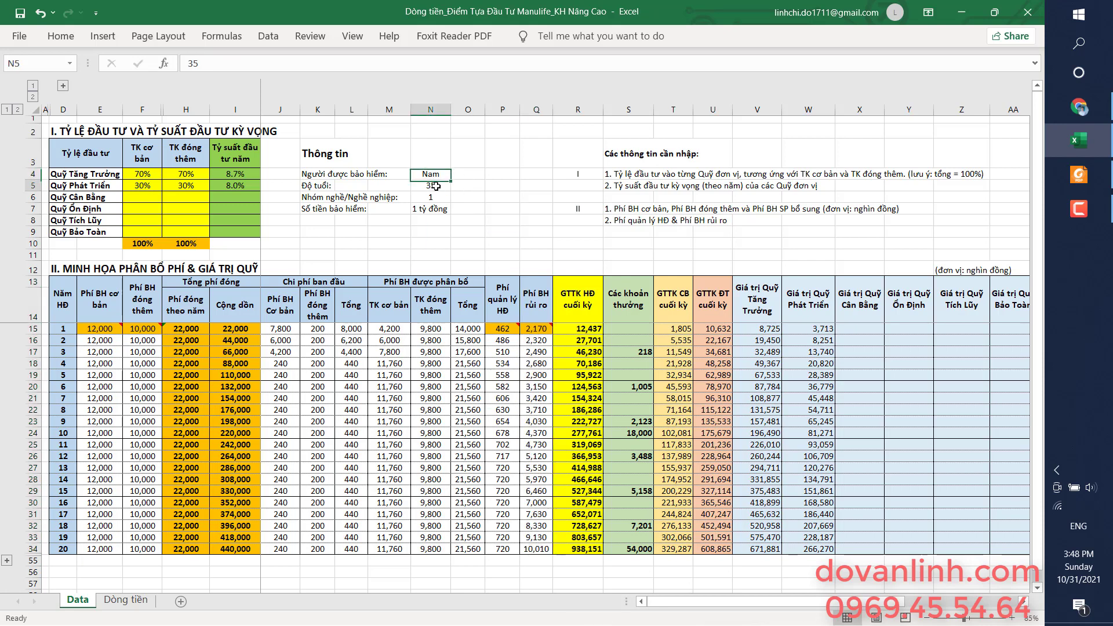
left_click(436, 196)
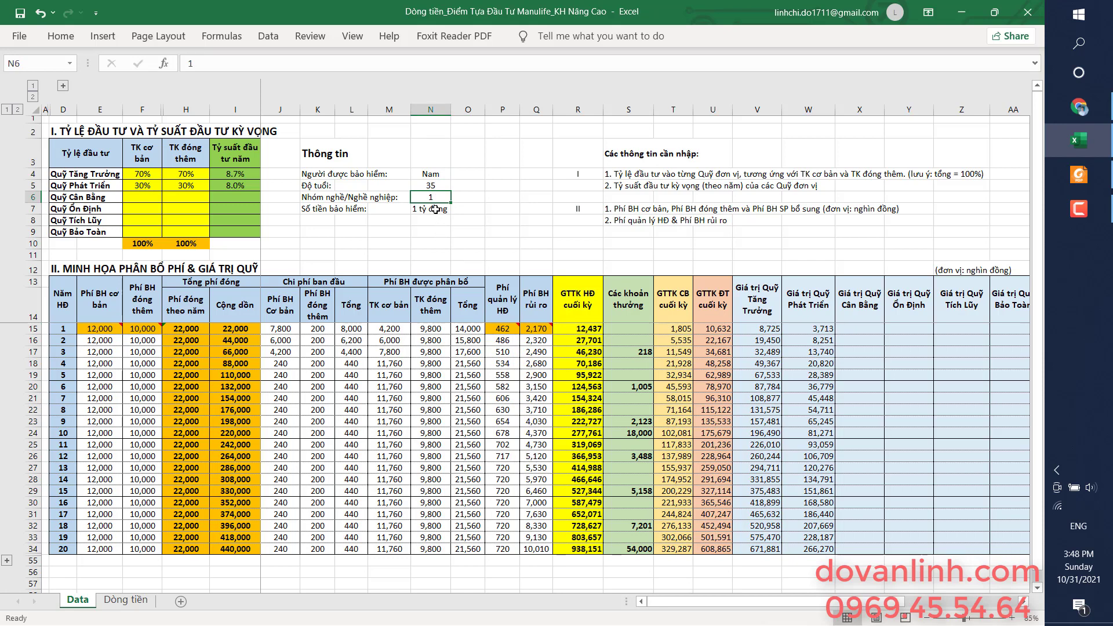
left_click(436, 209)
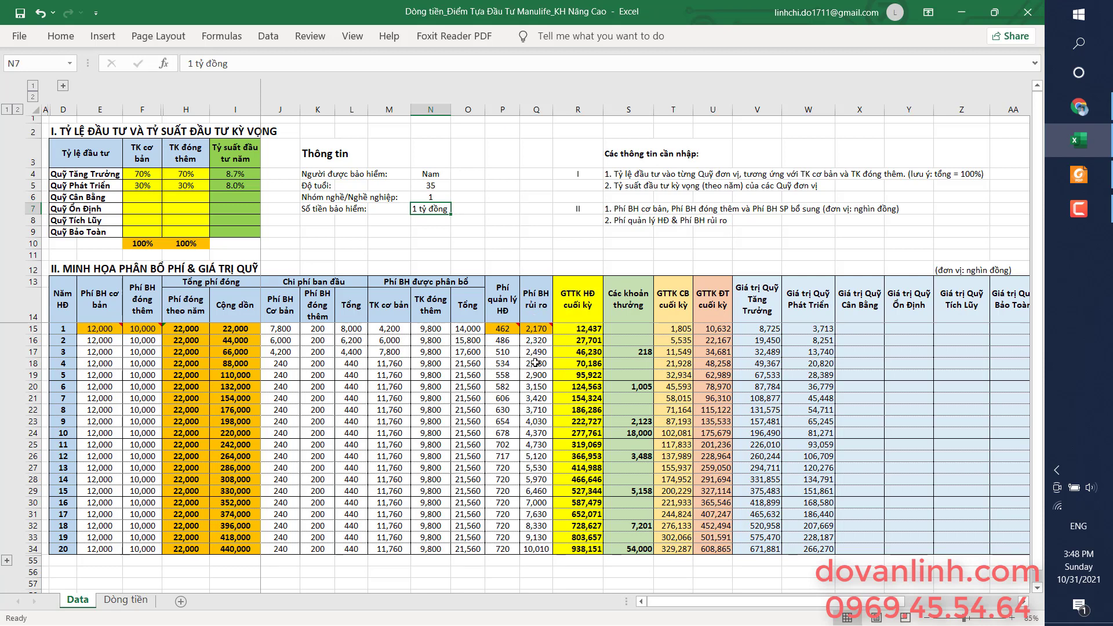
key("alt+Tab")
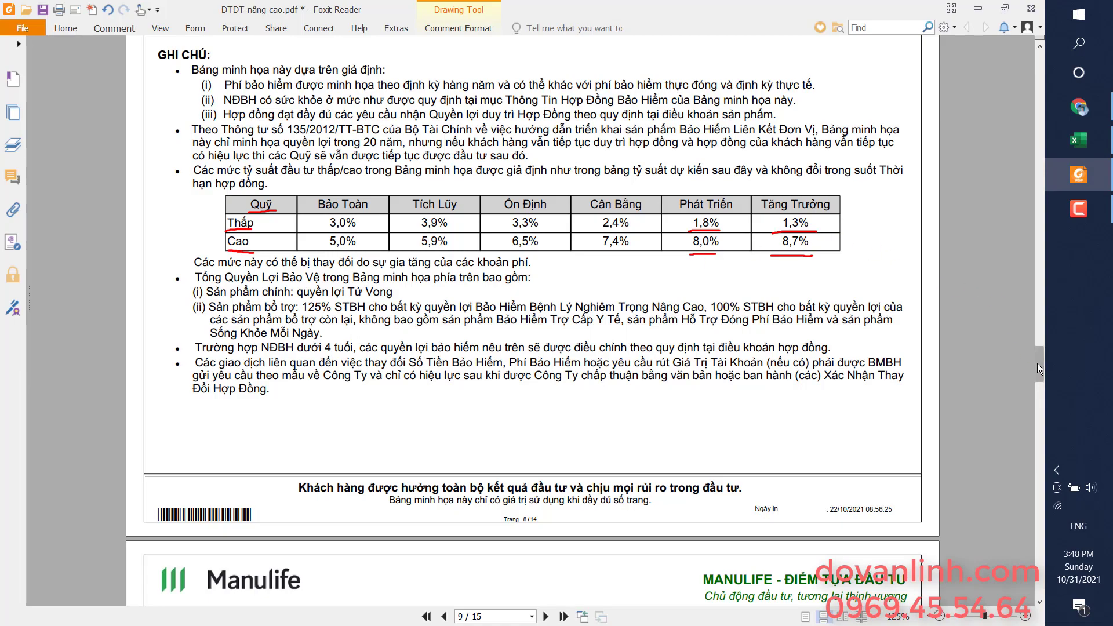
Step: Underline in red the fee table title, the Phí BH Rủi Ro header and its low- and high-yield column headers
left_click_drag(1038, 363, 1035, 253)
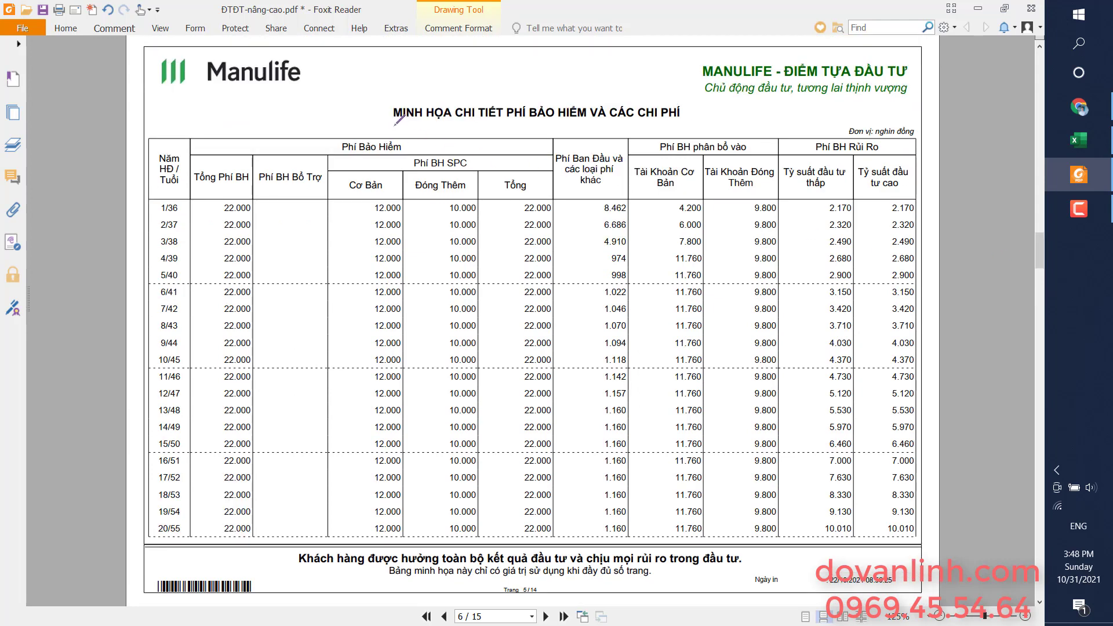
left_click_drag(394, 124, 681, 116)
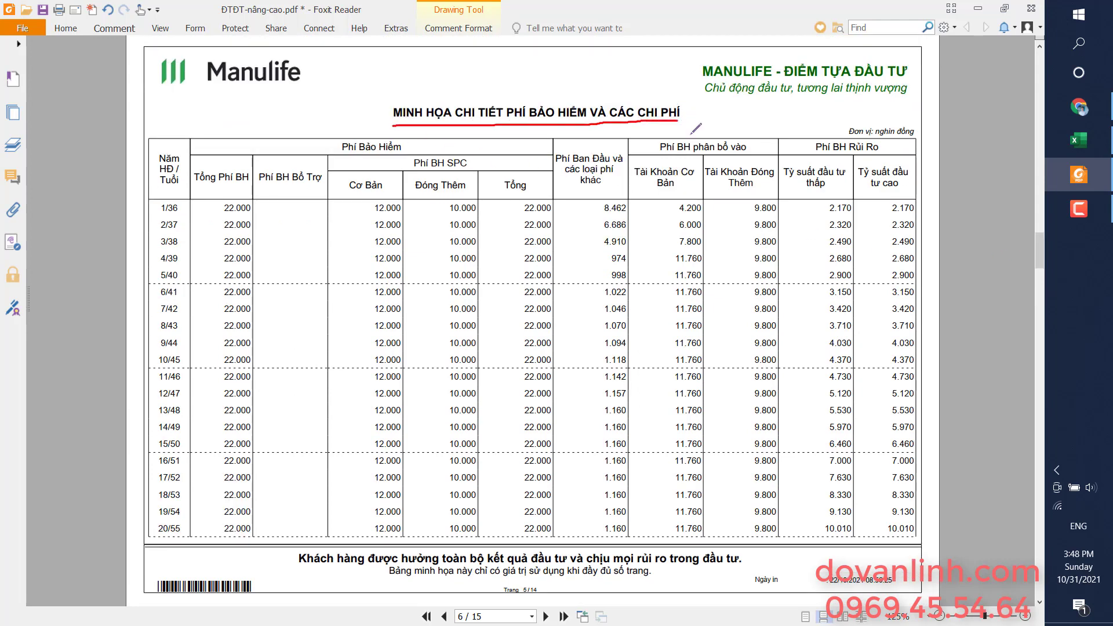
left_click_drag(818, 155, 880, 153)
left_click_drag(791, 193, 836, 196)
left_click_drag(869, 197, 897, 197)
key("alt+Tab")
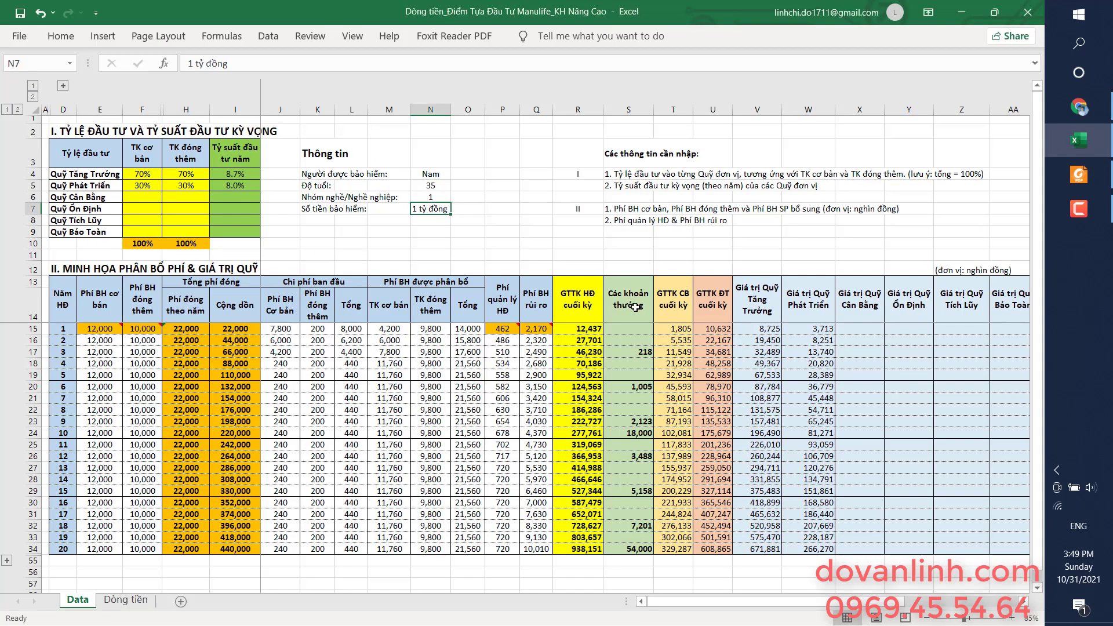
Step: Compare the risk fees in Q15:Q17, Q28 (5,970) and Q34 (10,010) against the PDF
left_click_drag(536, 329, 536, 352)
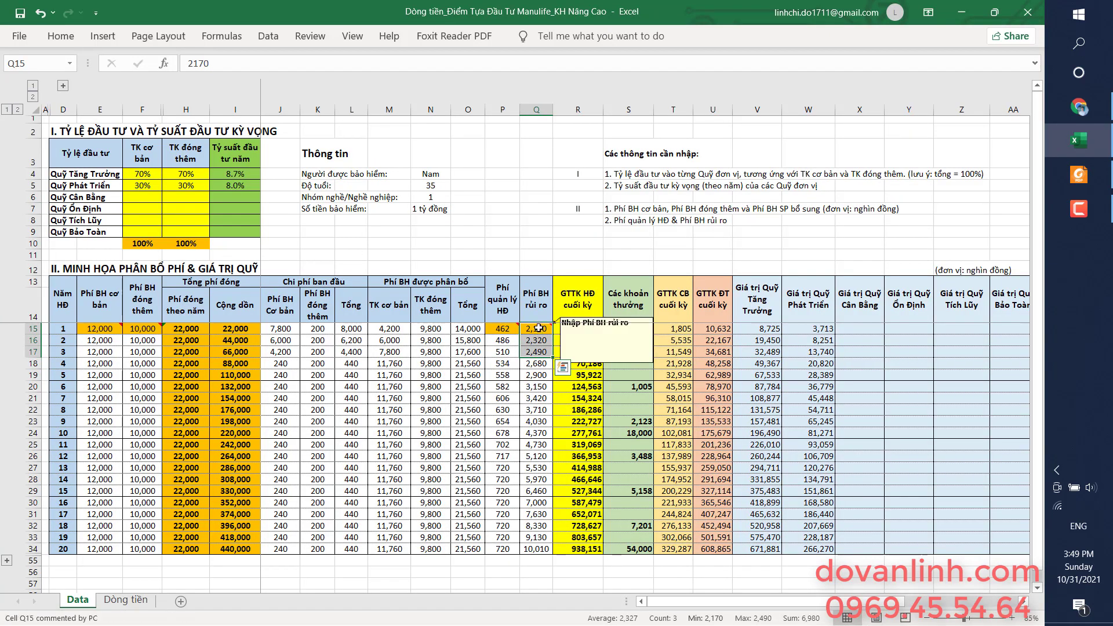
left_click(544, 479)
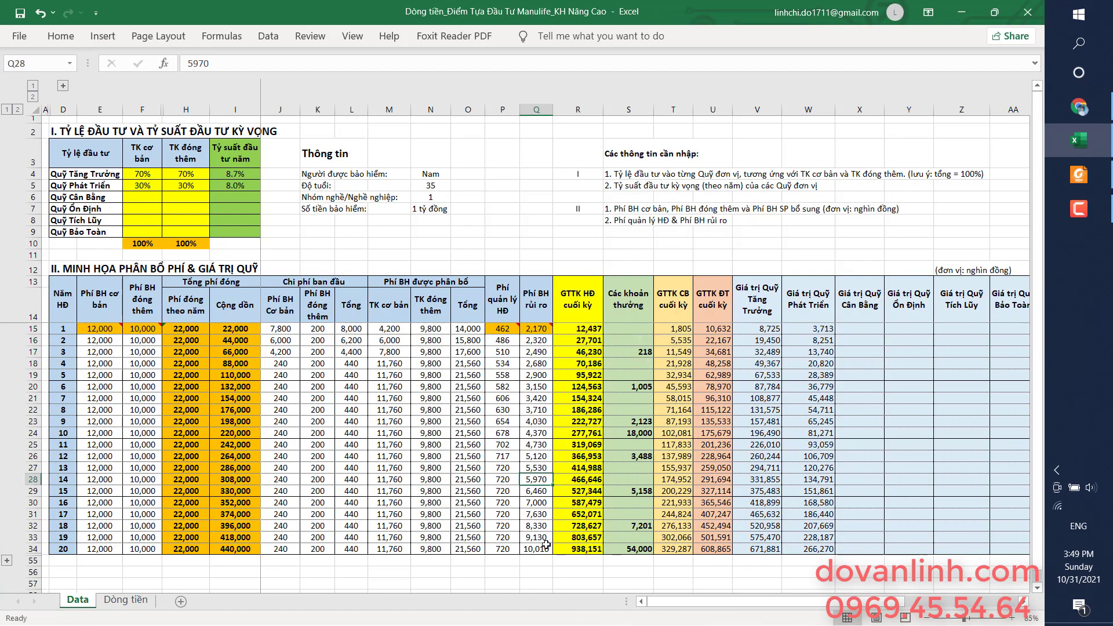
left_click(546, 544)
key("alt+Tab")
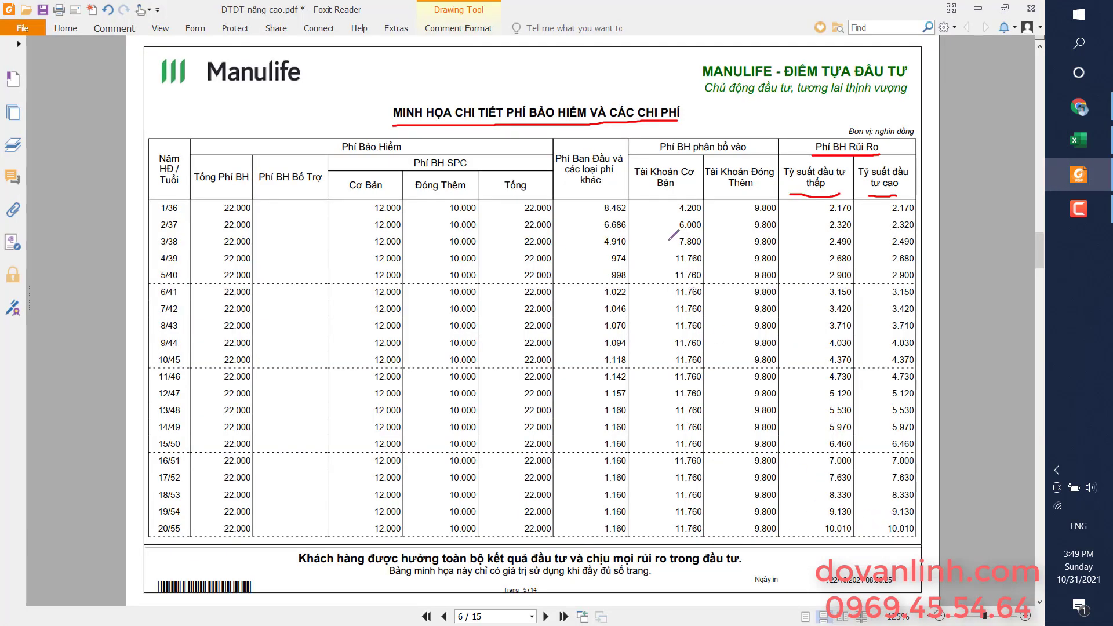
key("alt+Tab")
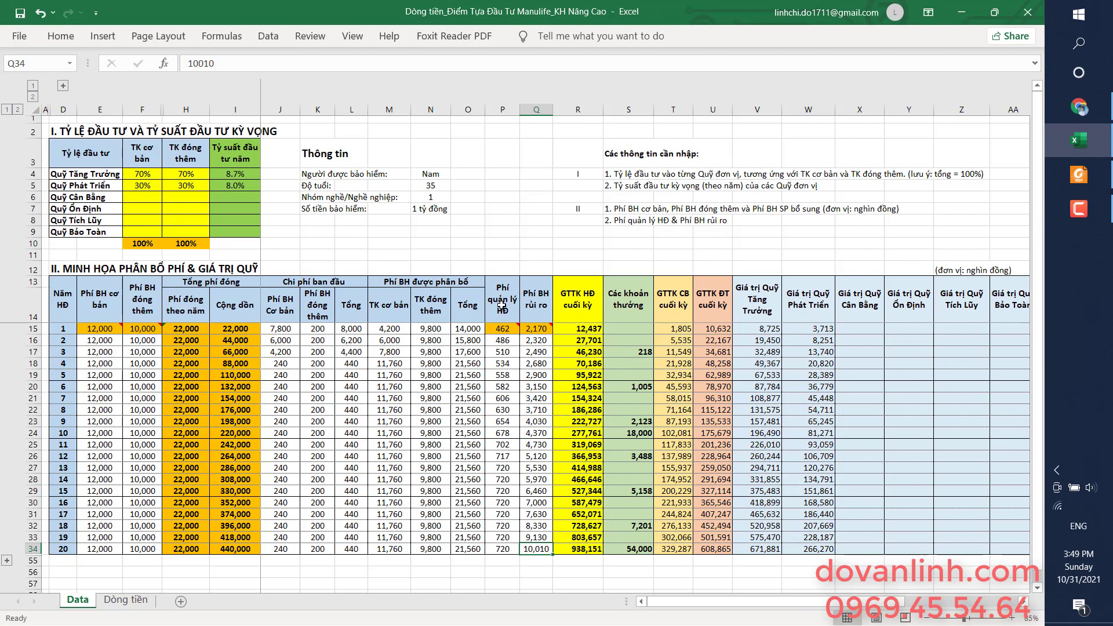
Step: Look at the contract management fee column and bring up the PDF's fee-summary page
left_click(504, 304)
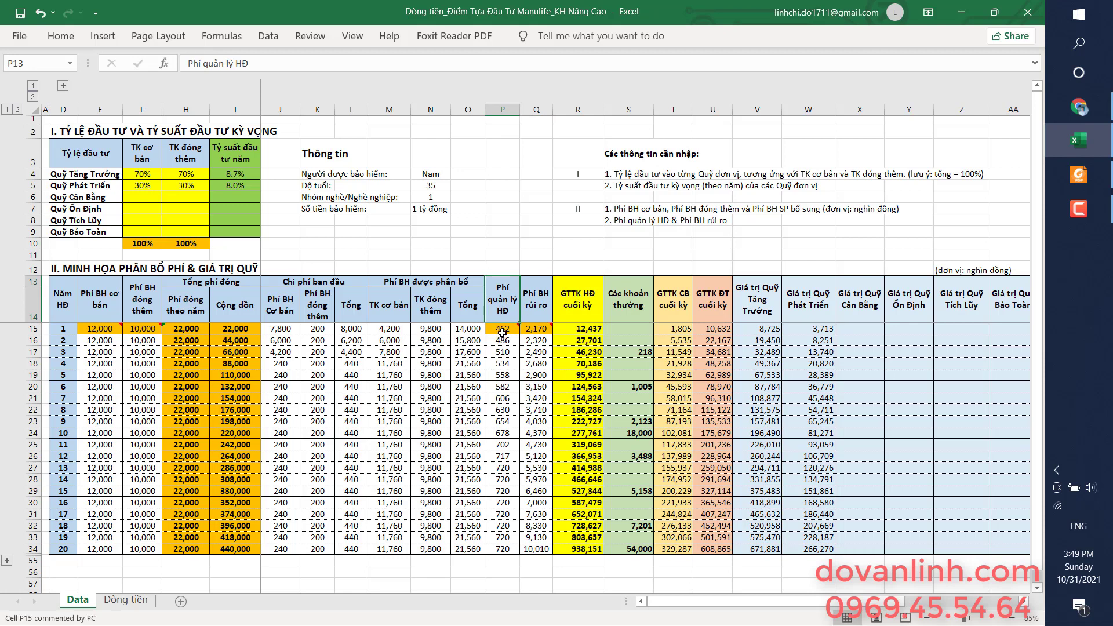
left_click(1079, 174)
scroll(1043, 269, "down", 3)
left_click_drag(1043, 269, 1042, 507)
Step: Underline item 7's management fee title, the 2020 and 2021 amounts 35 and 37, and the footer date
scroll(319, 384, "down", 3)
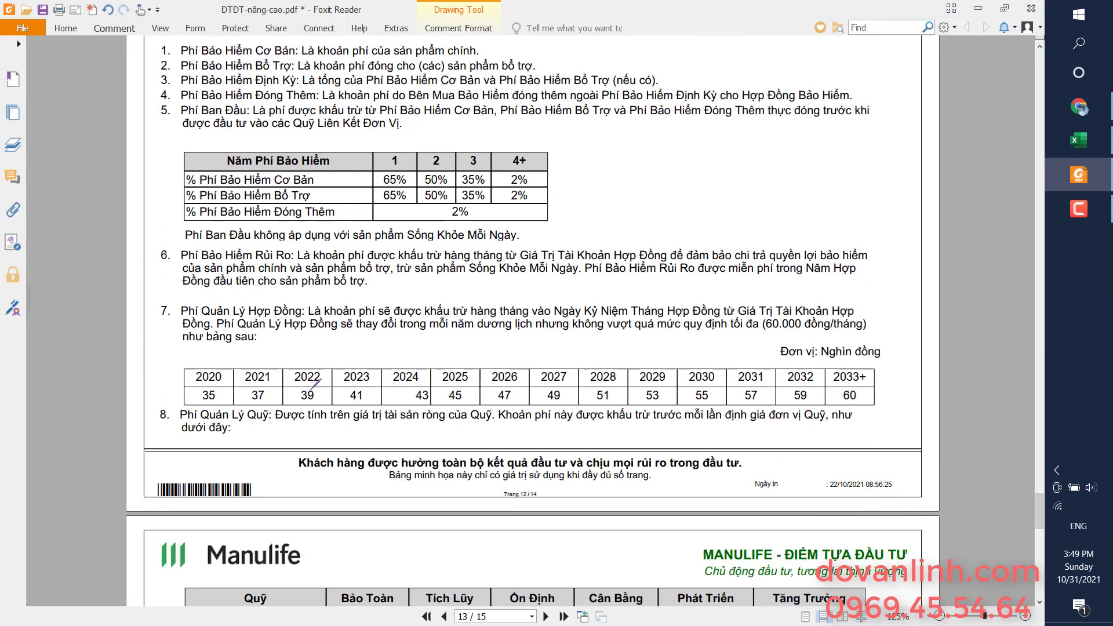
left_click_drag(186, 318, 299, 317)
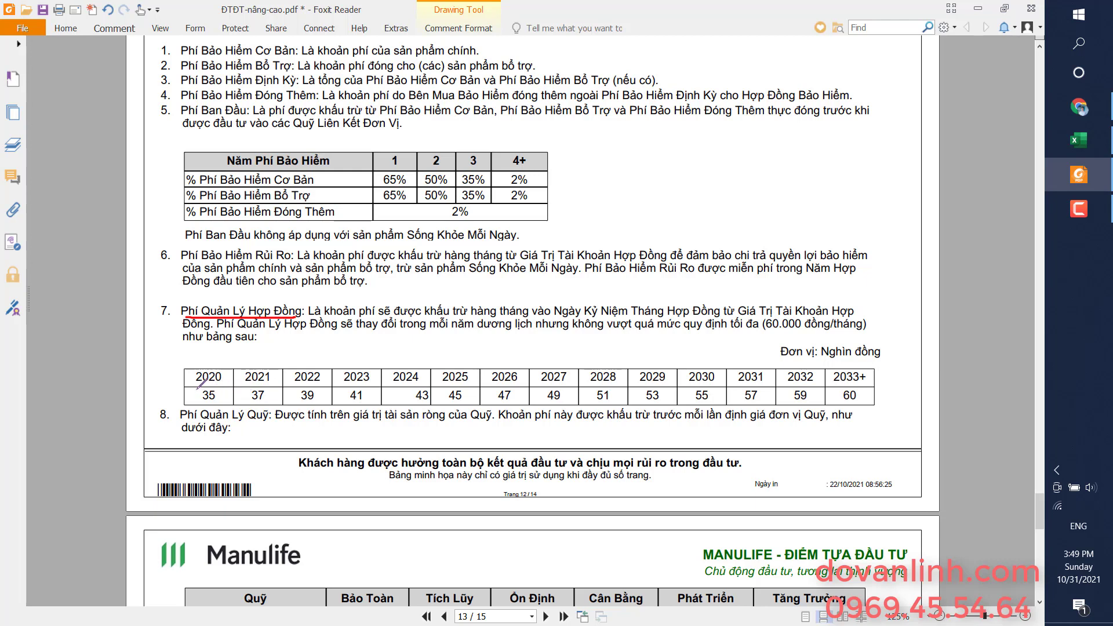
left_click_drag(199, 400, 218, 398)
left_click_drag(827, 493, 859, 490)
left_click_drag(249, 408, 266, 405)
key("alt+Tab")
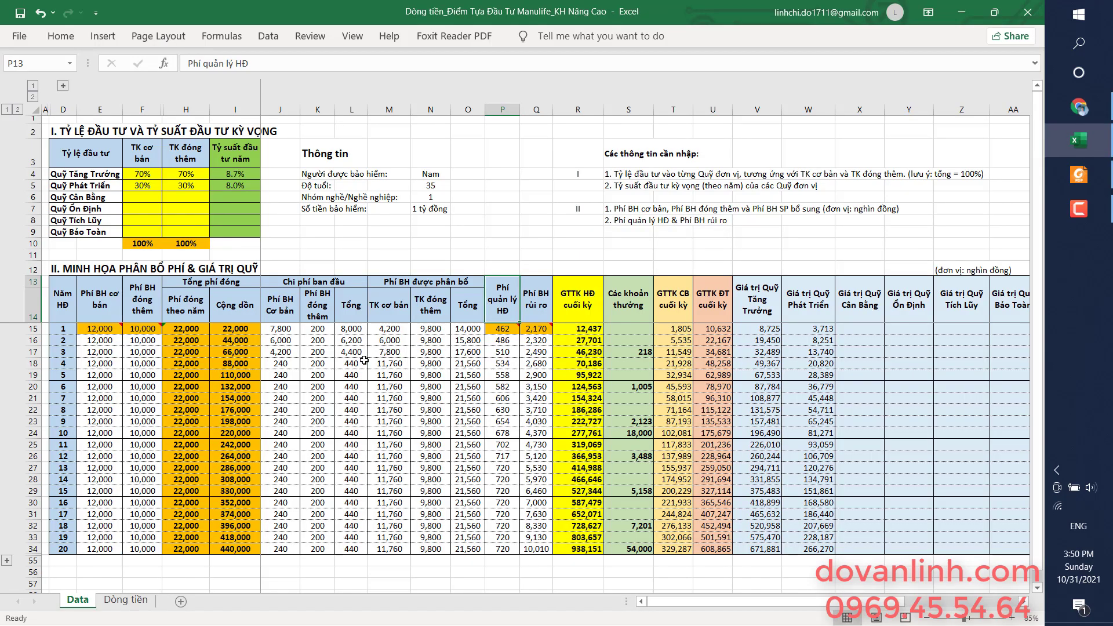
Step: Inspect P15's fee formula and the Dòng tiền sheet's column D, starting at 37, against the PDF
left_click(508, 331)
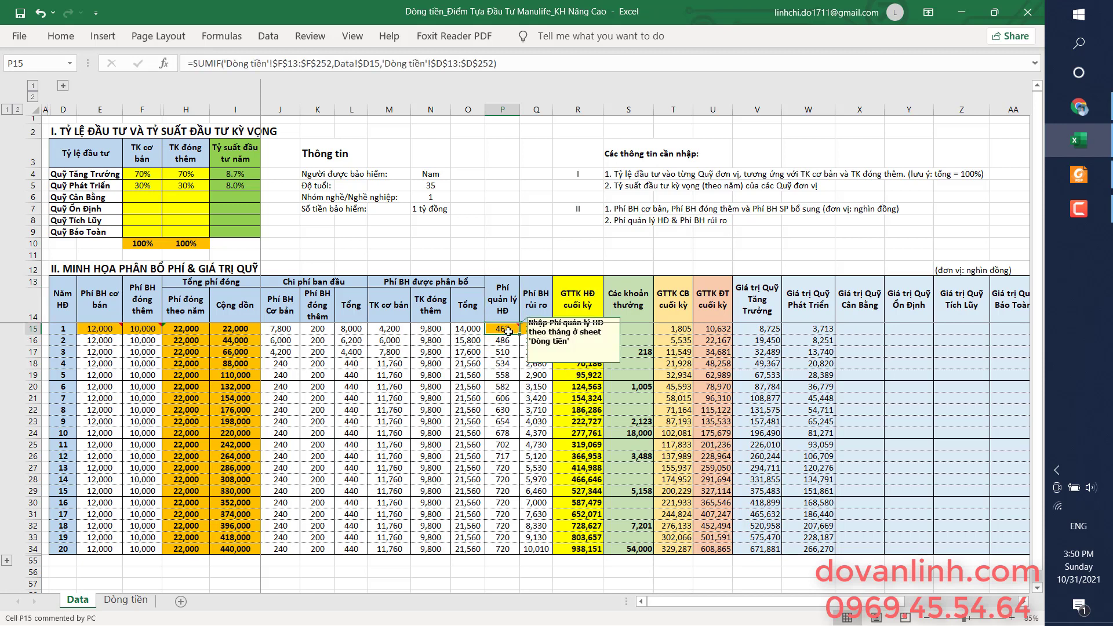
left_click(120, 603)
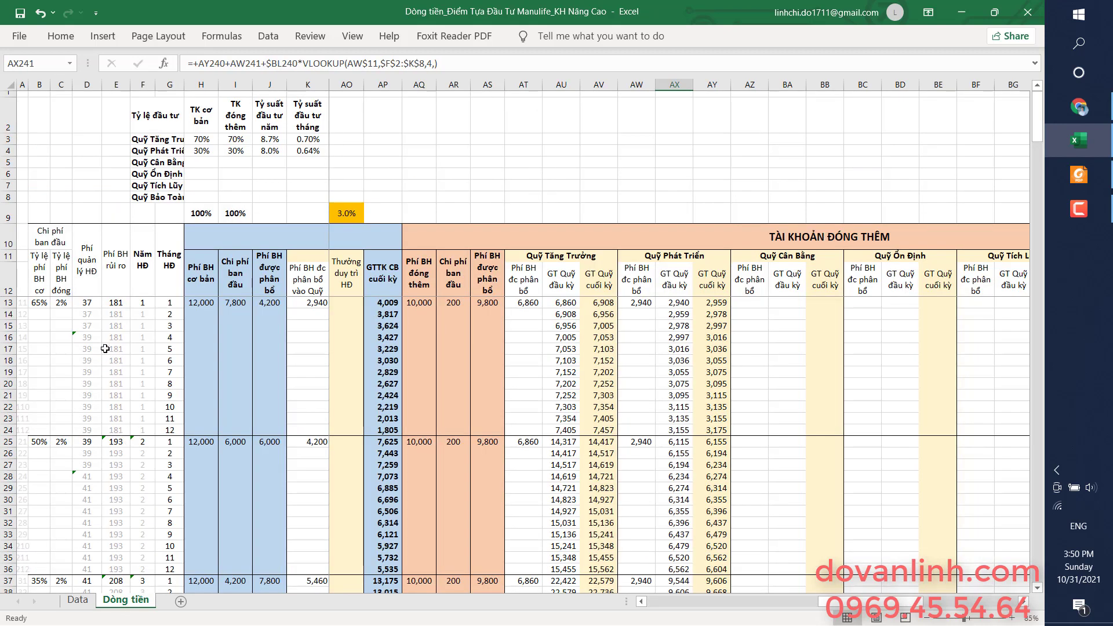
left_click(87, 84)
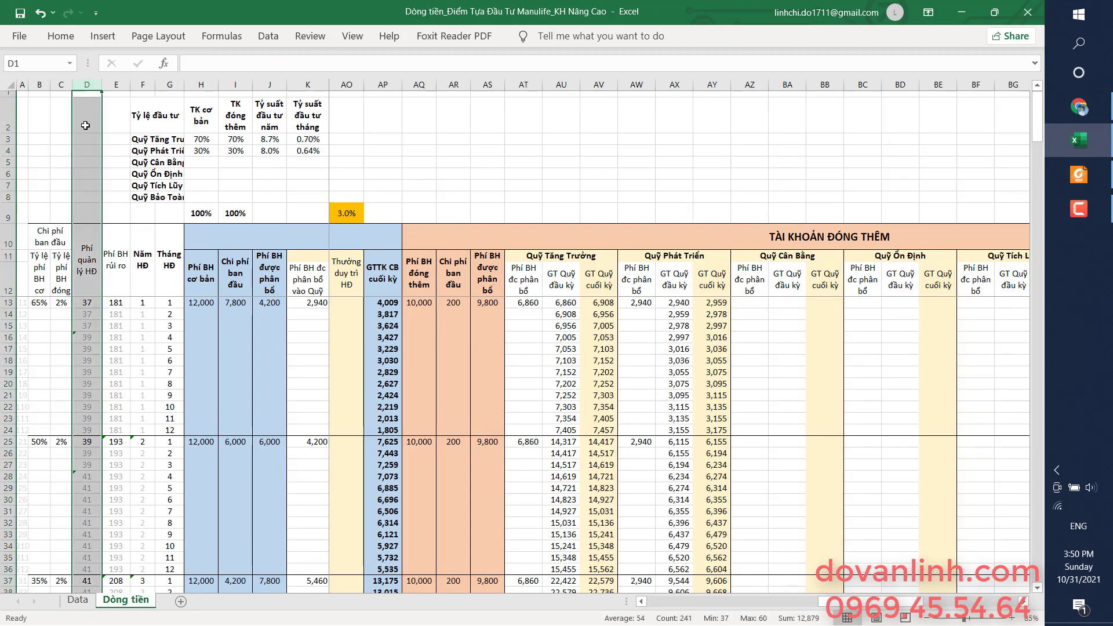
left_click(87, 302)
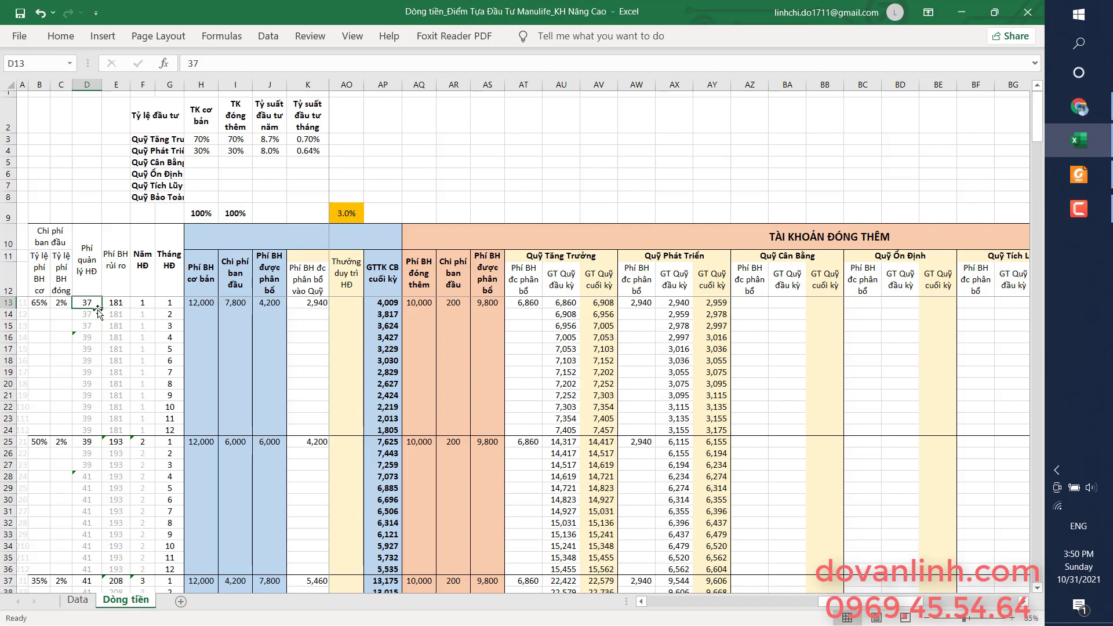
key("alt+Tab")
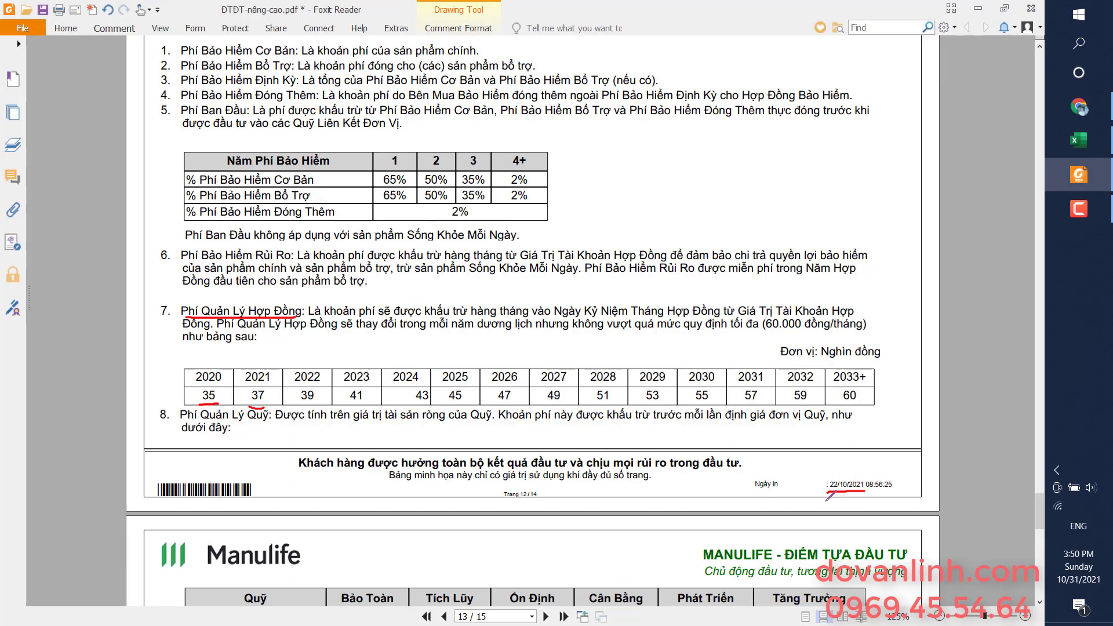
key("alt+Tab")
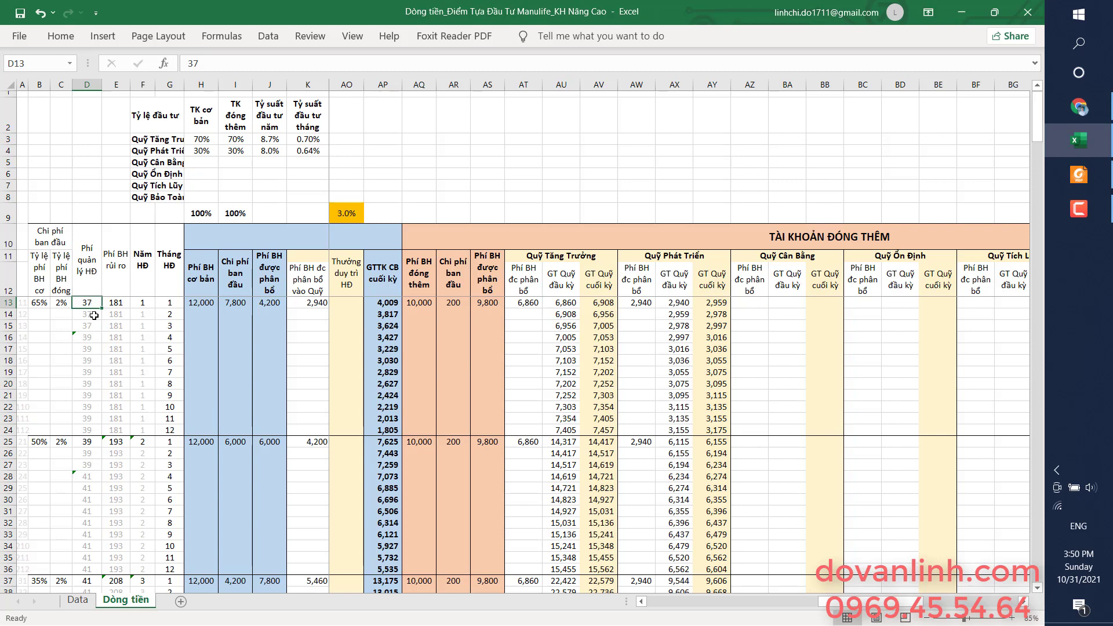
Step: Check the yearly fee formulas in D14–D16 and select the first-year fees D13:D24 for comparison
left_click(93, 316)
left_click(94, 327)
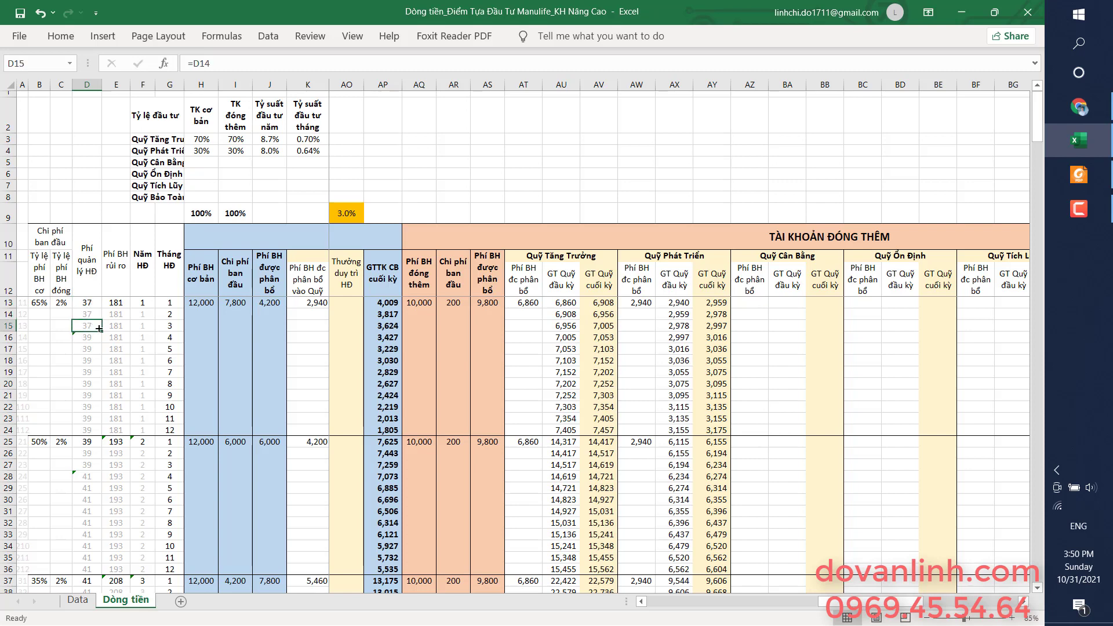
left_click(99, 338)
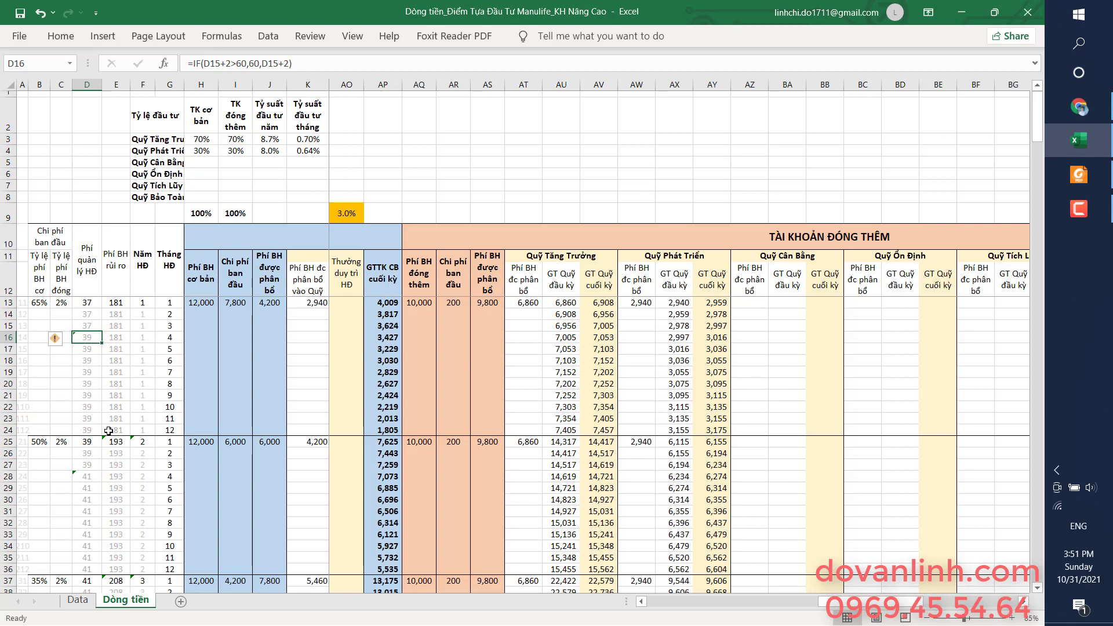
left_click_drag(87, 303, 89, 428)
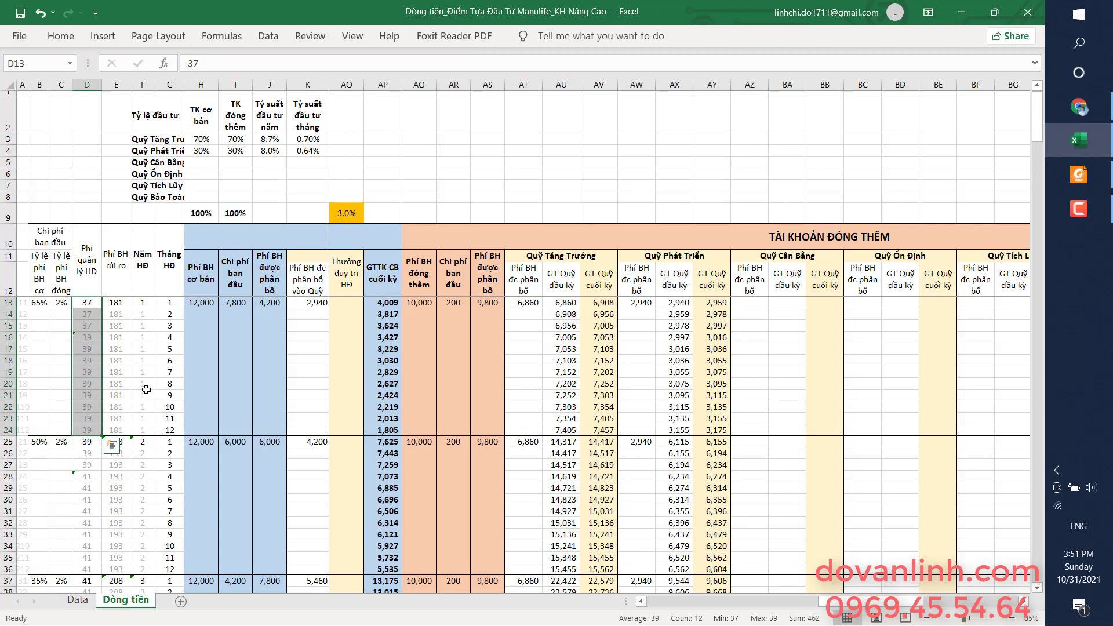
key("alt+Tab")
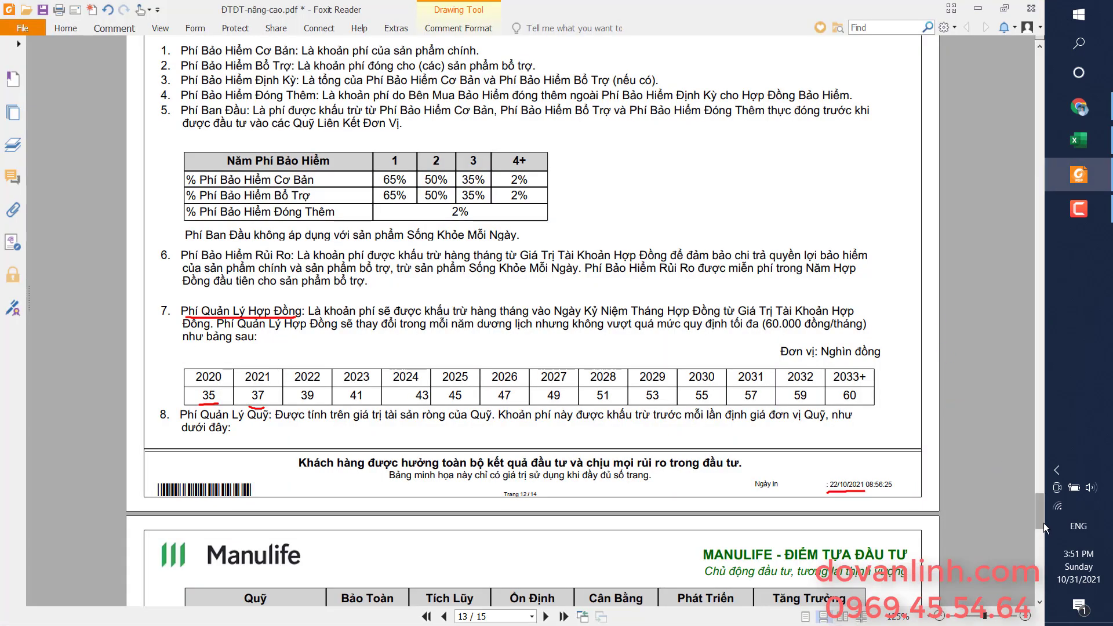
Step: Underline the initial-and-other-charges header and its year-1 value 8.462, then reopen the Data sheet
left_click_drag(1043, 523, 1065, 258)
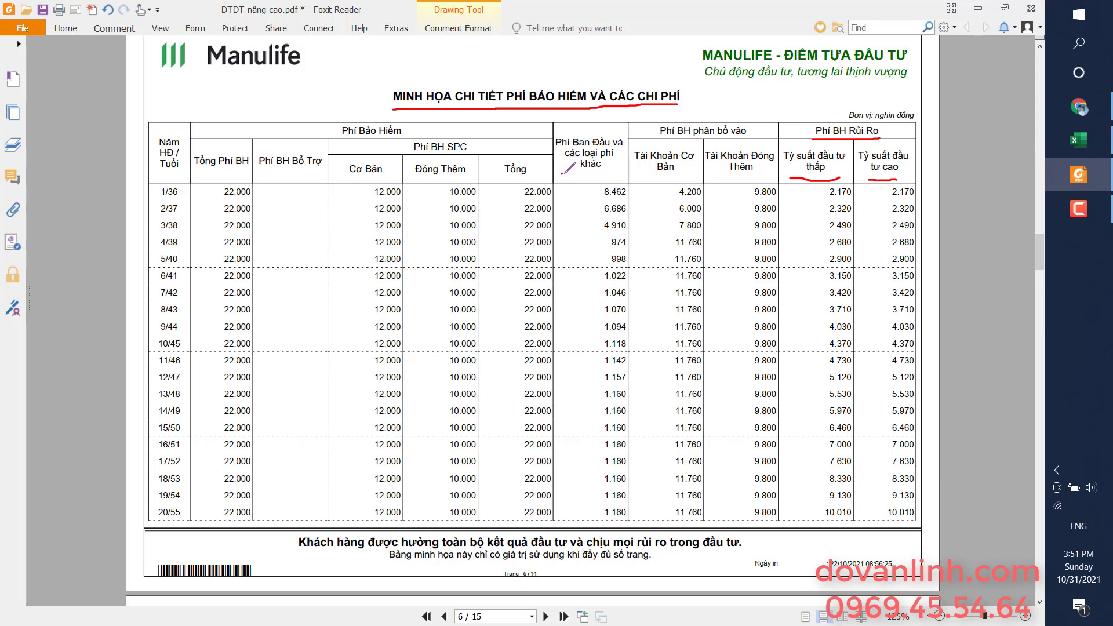
left_click_drag(561, 173, 620, 172)
left_click_drag(600, 199, 625, 198)
key("alt+Tab")
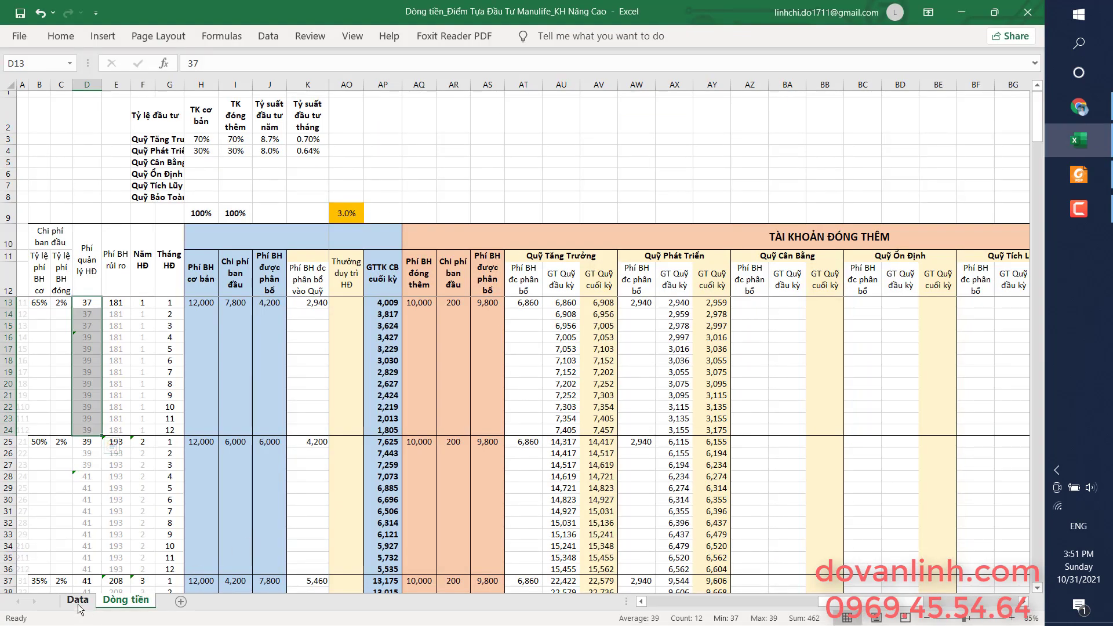
left_click(78, 604)
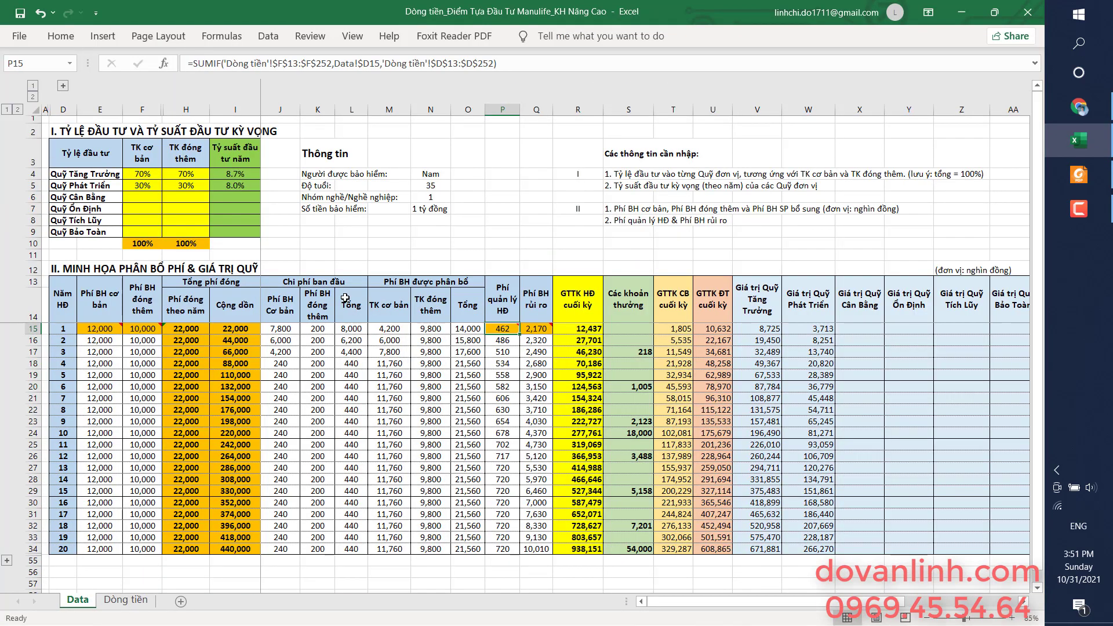
Step: Fill L15 and P15 yellow and check their year-1 sum of 8,462
left_click(357, 330)
right_click(352, 329)
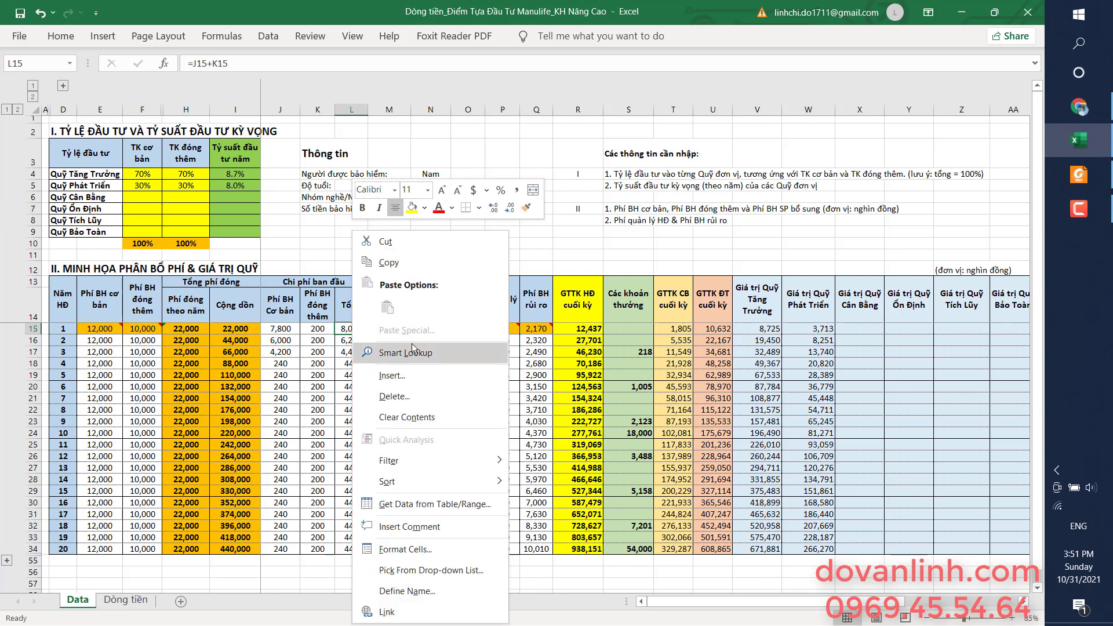
left_click(412, 207)
right_click(504, 326)
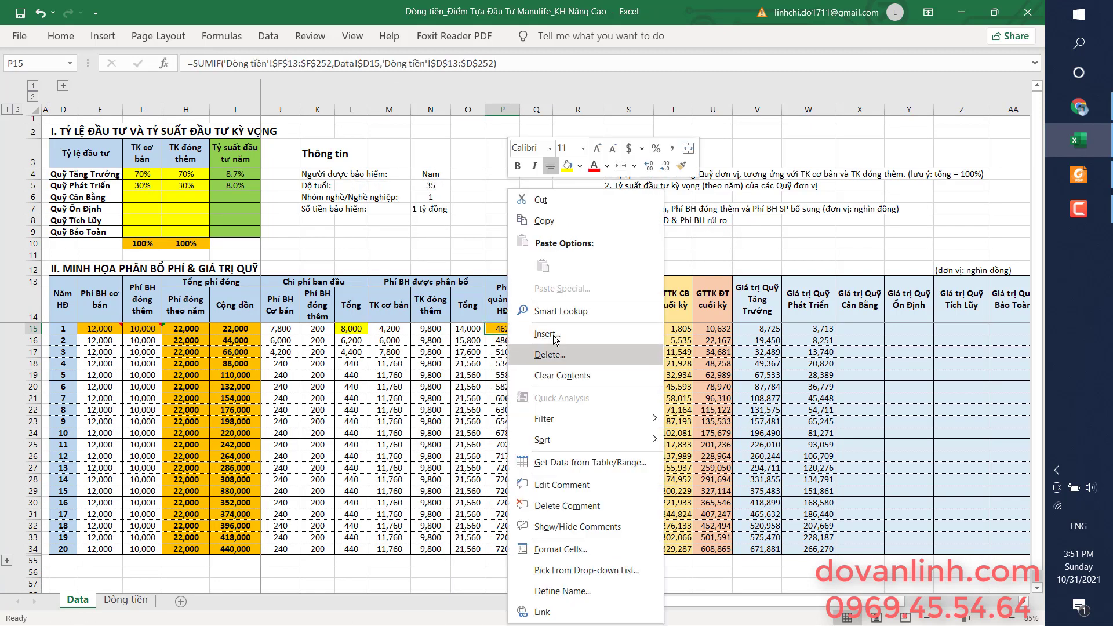
left_click(568, 166)
left_click(356, 328, "ctrl")
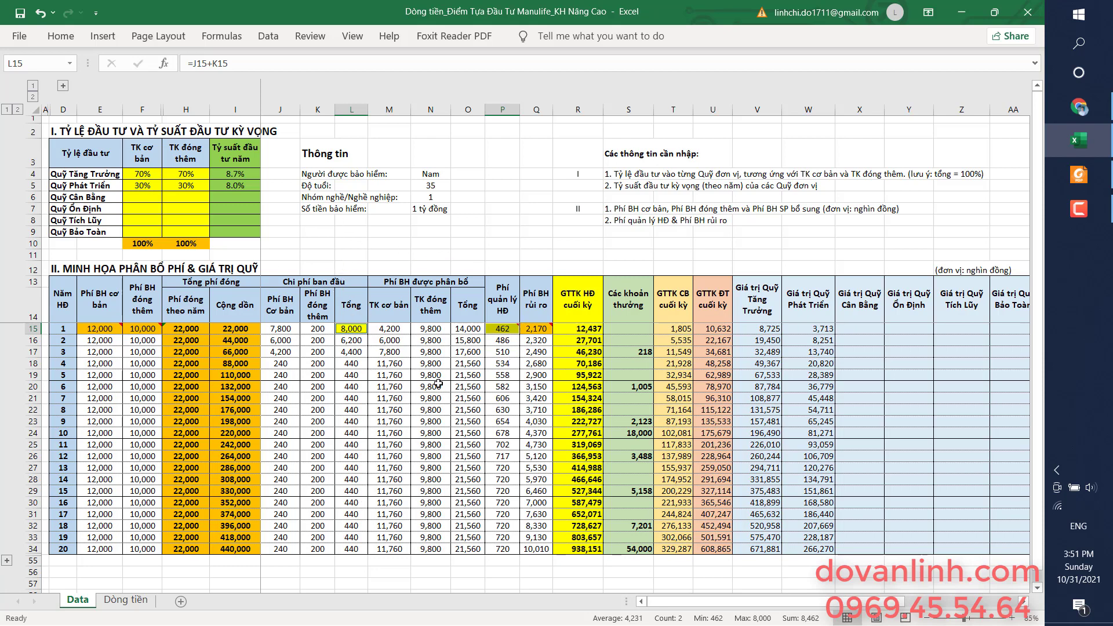
Step: Underline the year-2 charge 6.686 in the PDF and confirm L16 plus P16 totals 6,686
key("alt+Tab")
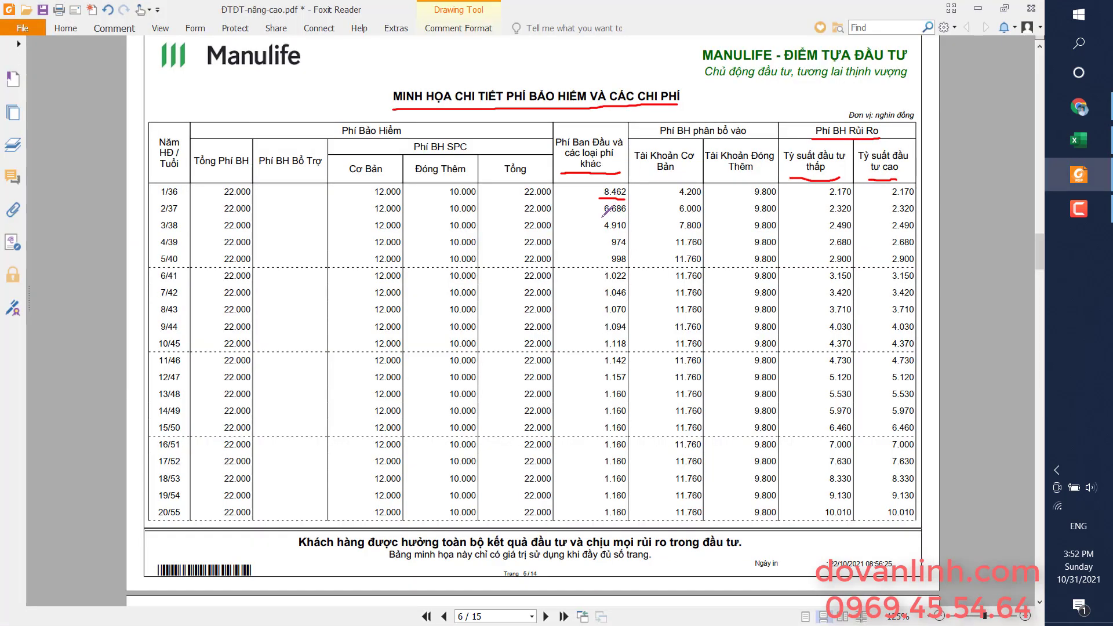
left_click_drag(603, 215, 627, 215)
key("alt+Tab")
key("Down")
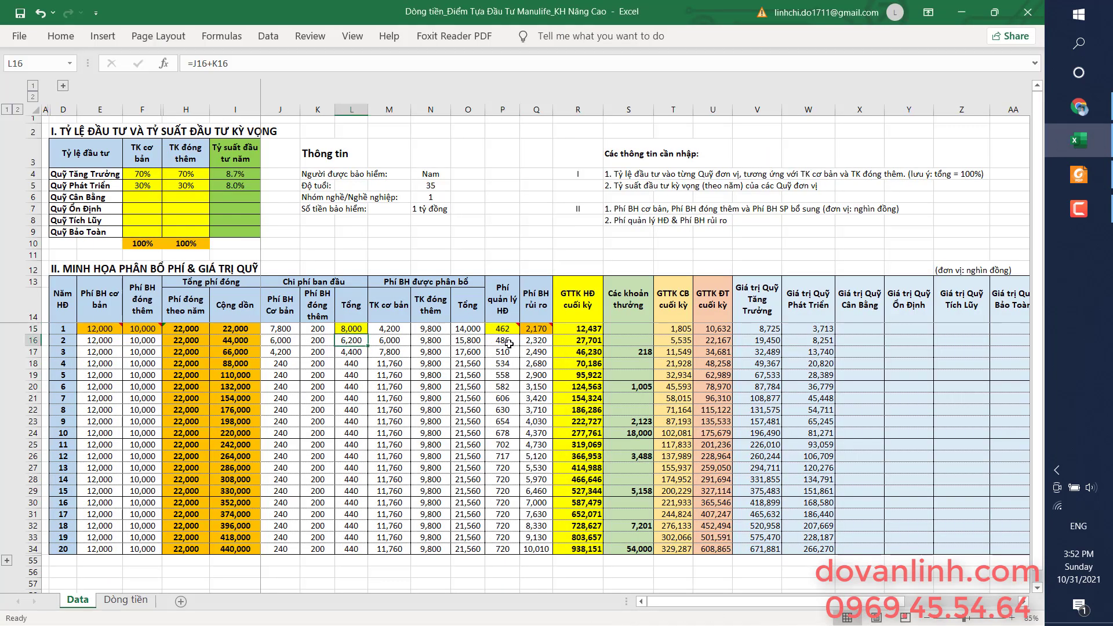
left_click(509, 341, "ctrl")
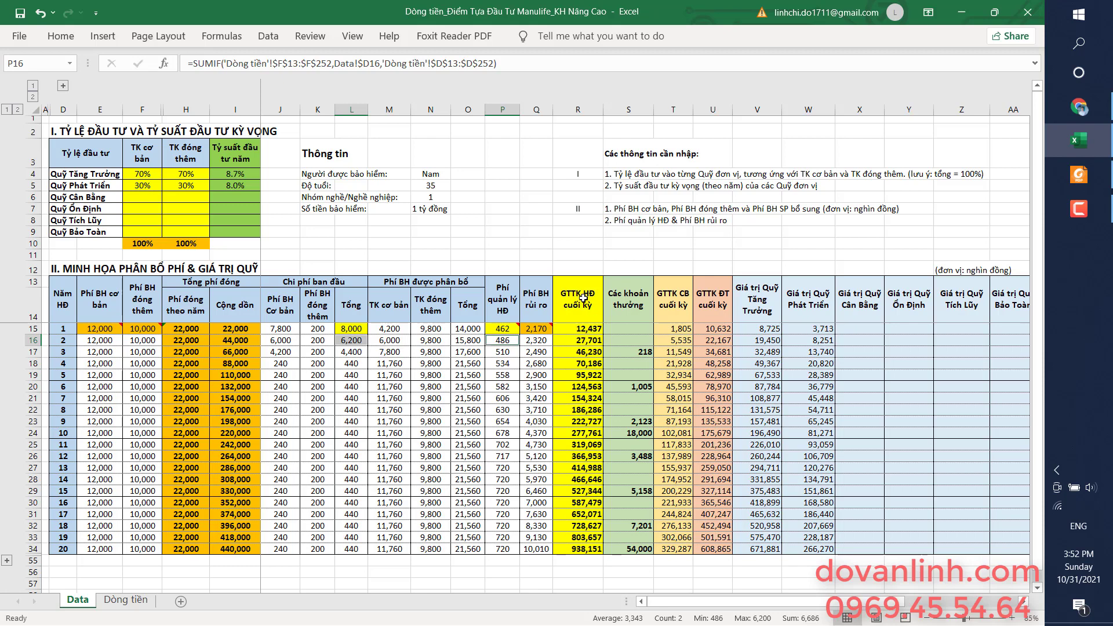
Step: Inspect the contract account values in R34 and the year-1 formula in R15
left_click(588, 546)
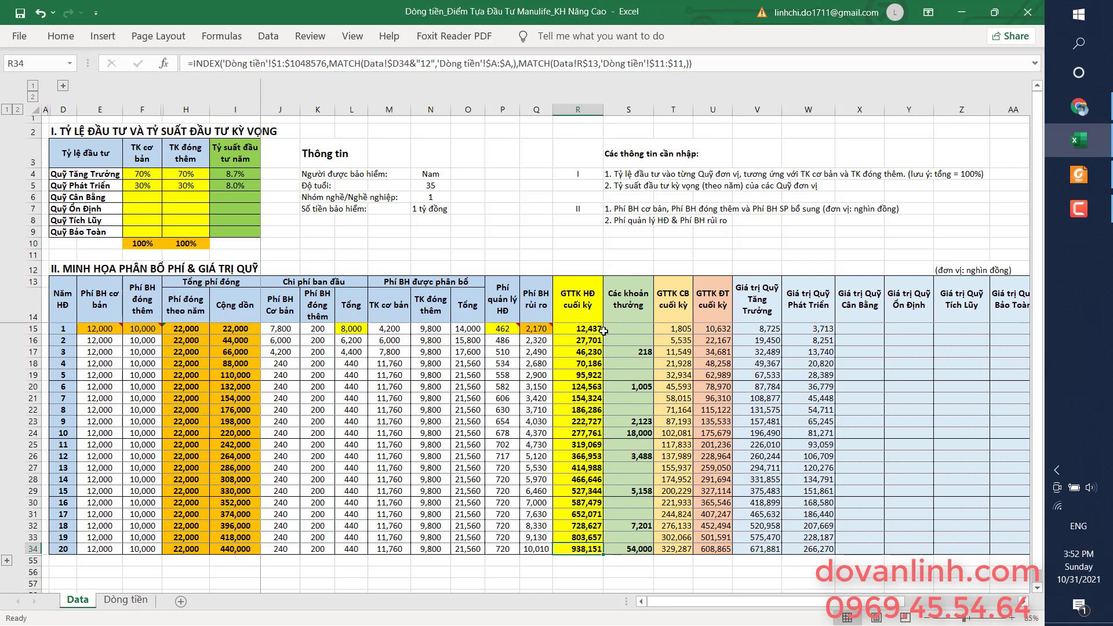
left_click(584, 329)
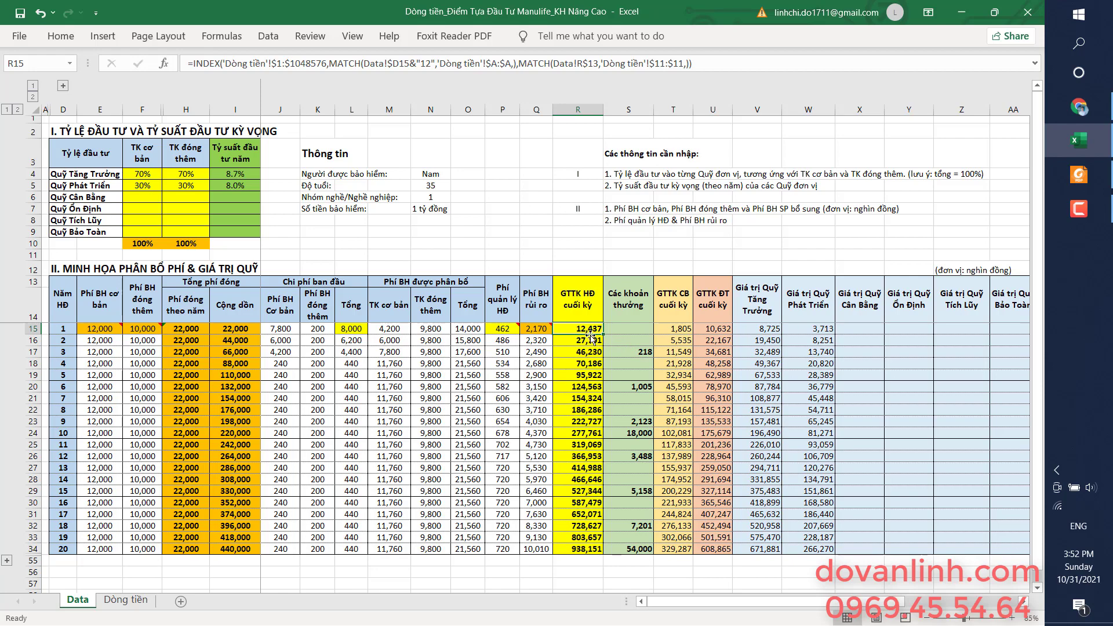
key("alt+Tab")
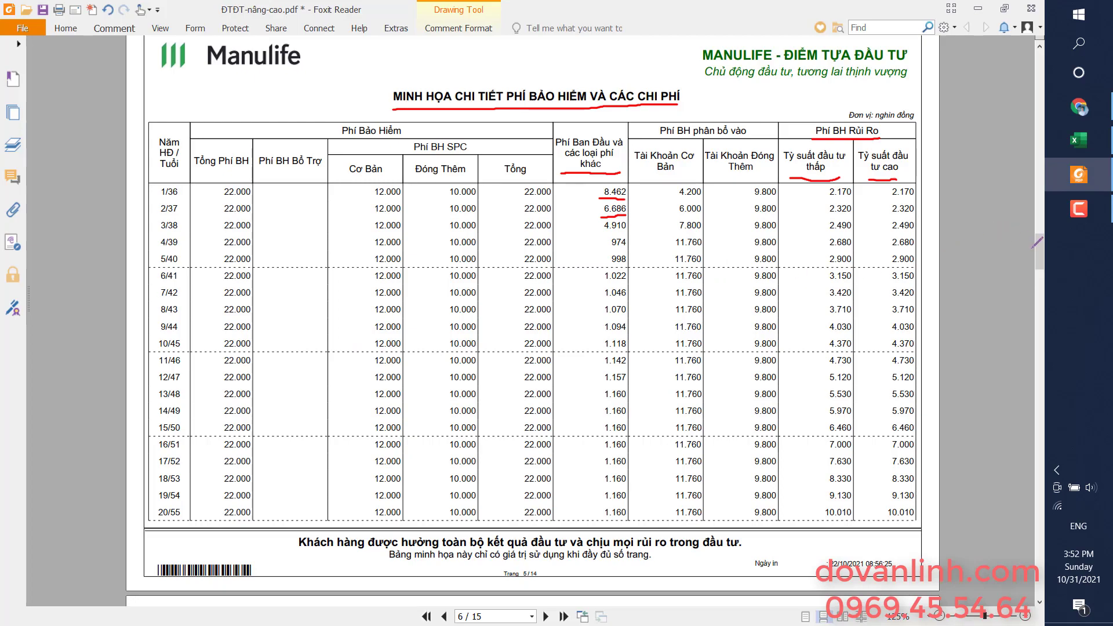
Step: In the PDF, underline the high-yield GTTK Hợp Đồng header and circle the year-1 value 12.437
mouse_move(1036, 251)
left_mouse_down()
mouse_move(1037, 287)
mouse_move(1035, 210)
left_mouse_up()
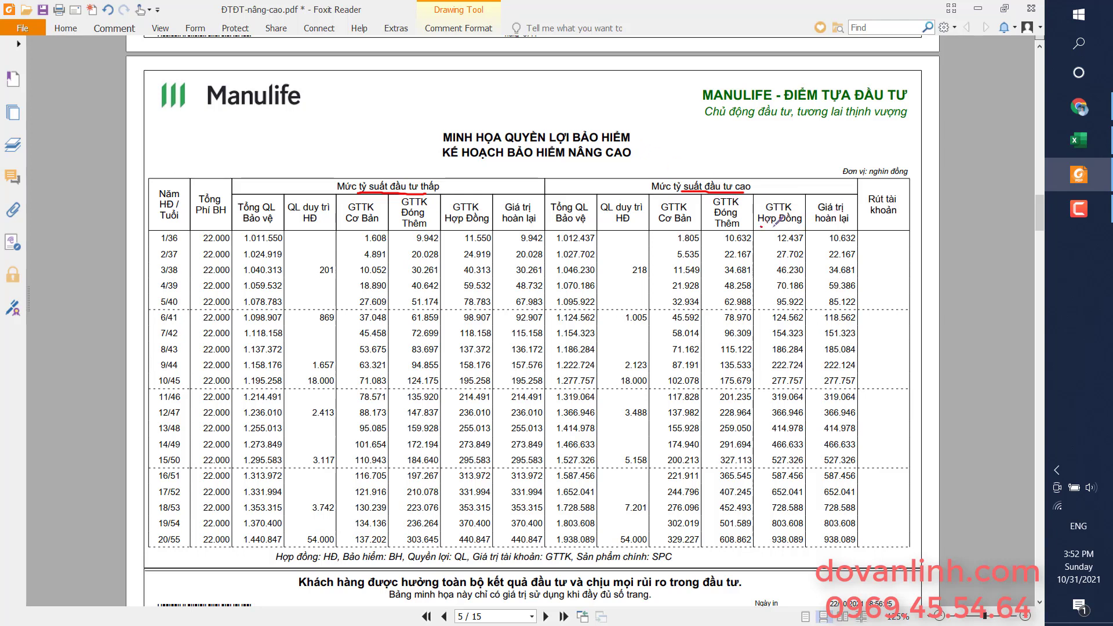
left_click_drag(761, 227, 802, 226)
left_click_drag(754, 175, 758, 193)
mouse_move(773, 247)
left_mouse_down()
mouse_move(788, 229)
mouse_move(770, 233)
mouse_move(775, 246)
left_mouse_up()
key("alt+Tab")
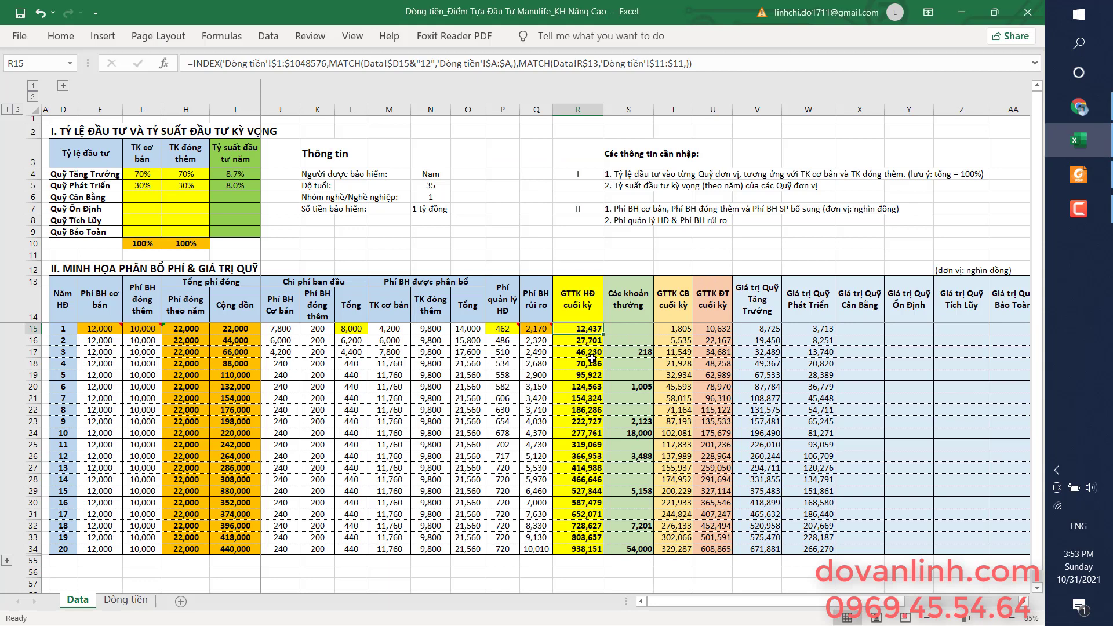
Step: Compare Excel's year 2–8 and year-20 account values, underlining 938.089 in the PDF
left_click_drag(593, 342, 583, 409)
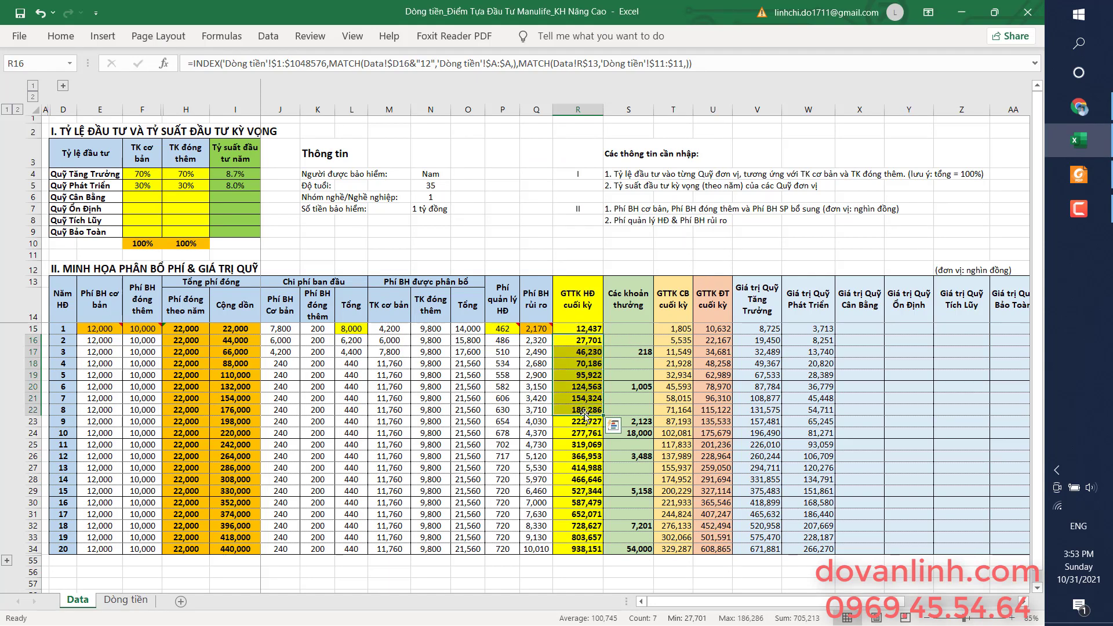
left_click(599, 550)
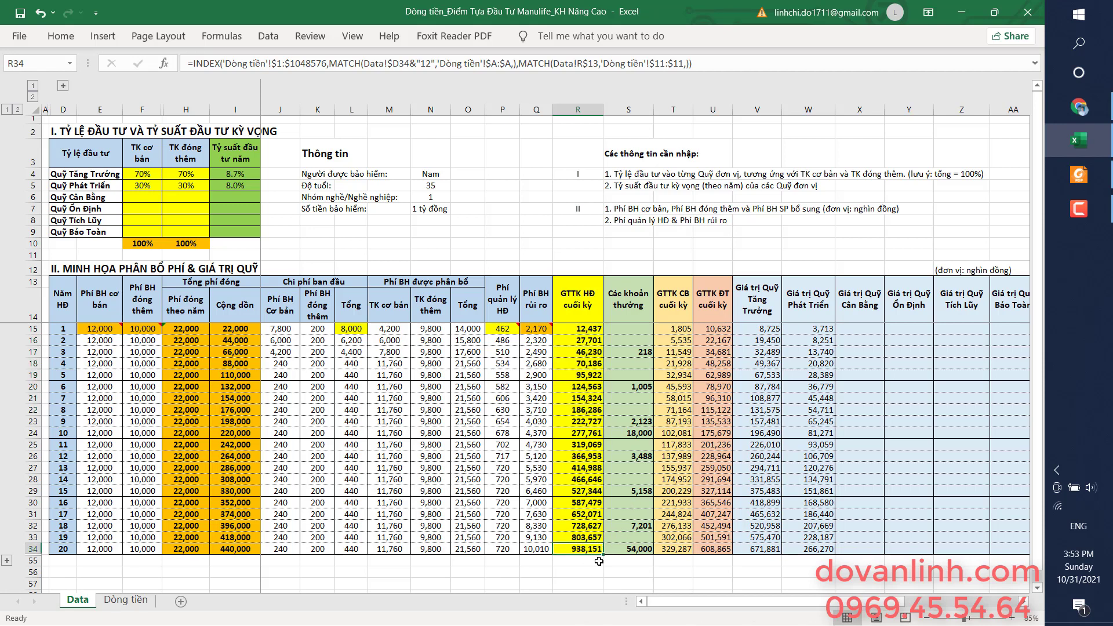
key("alt+Tab")
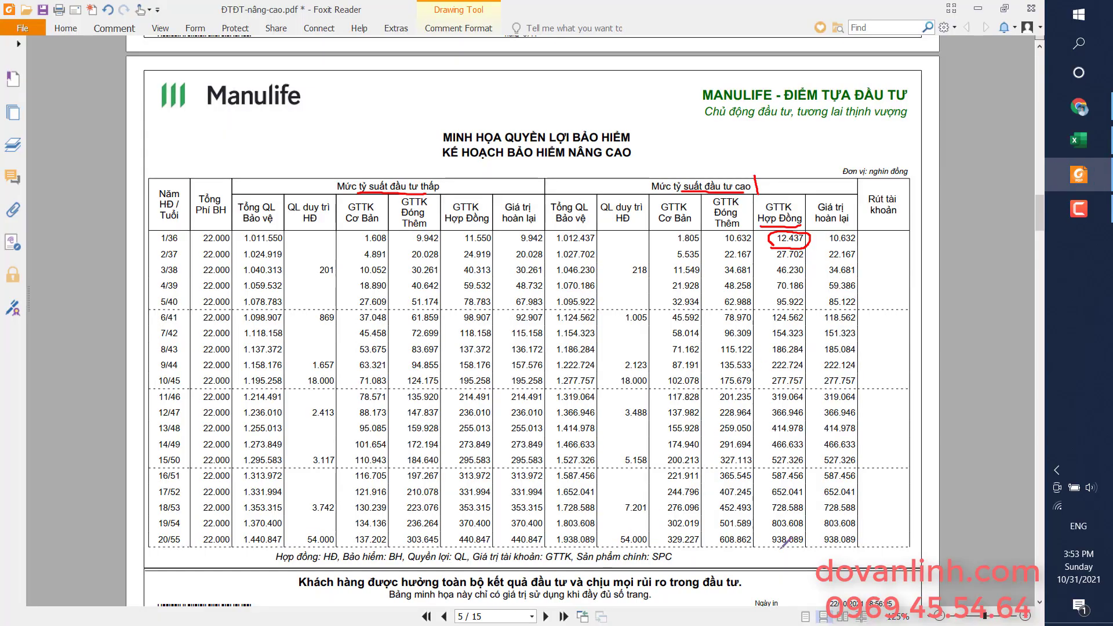
left_click_drag(770, 548, 805, 546)
scroll(793, 552, "down", 1)
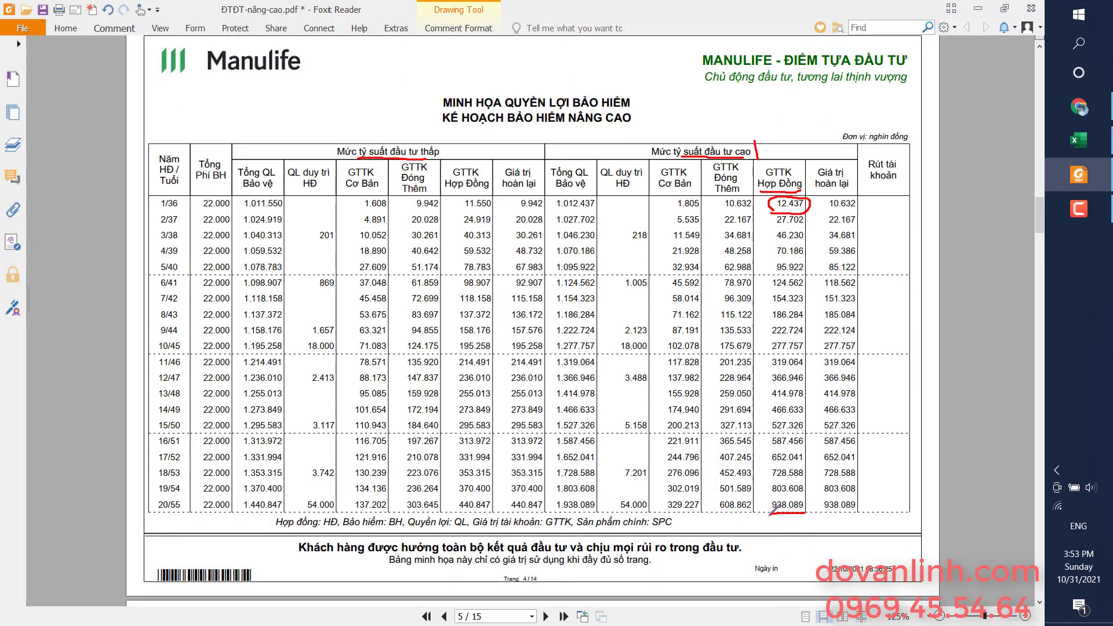
key("alt+Tab")
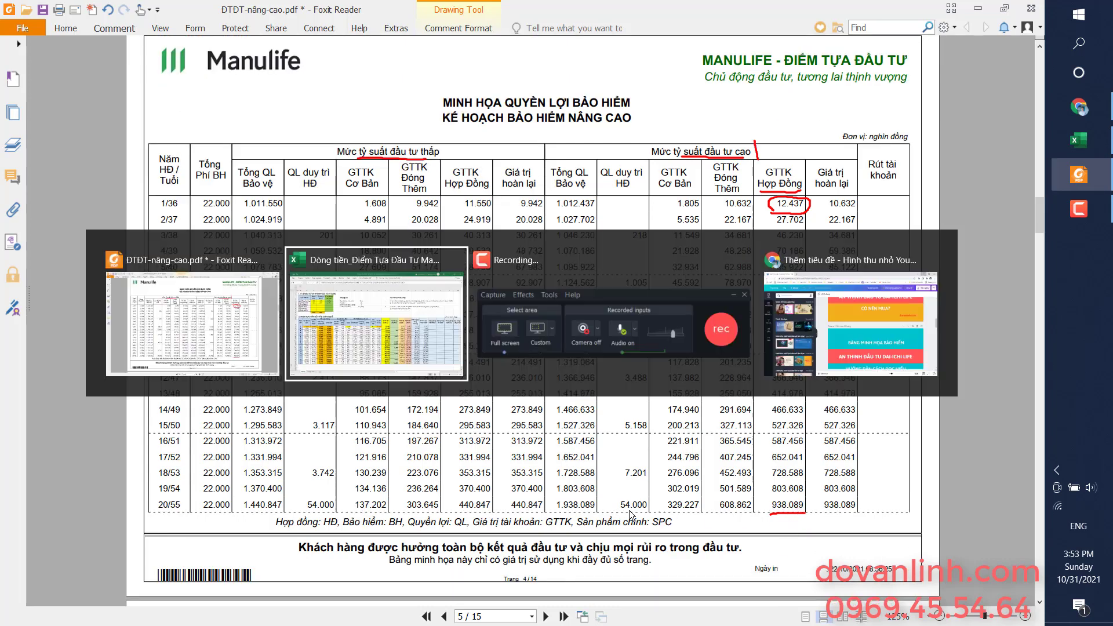
Step: Enter 938089 in R56 and =+R34-R56 in R57, giving a difference of 62
type("9")
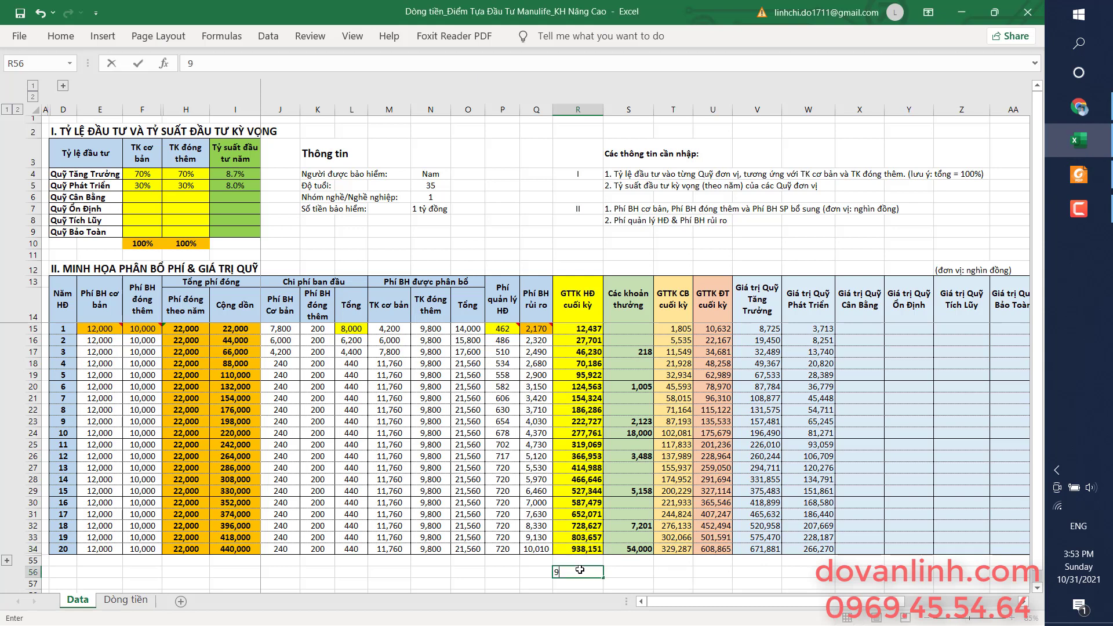
type("38089")
key("Return")
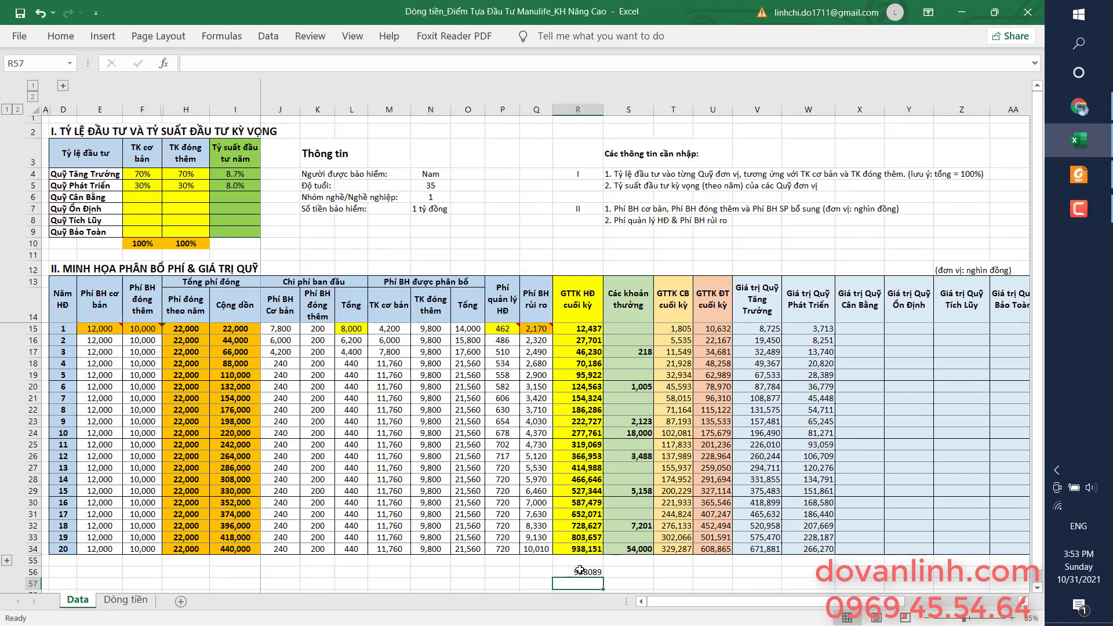
type("+")
key("Up")
key("Up")
key("Up")
type("-")
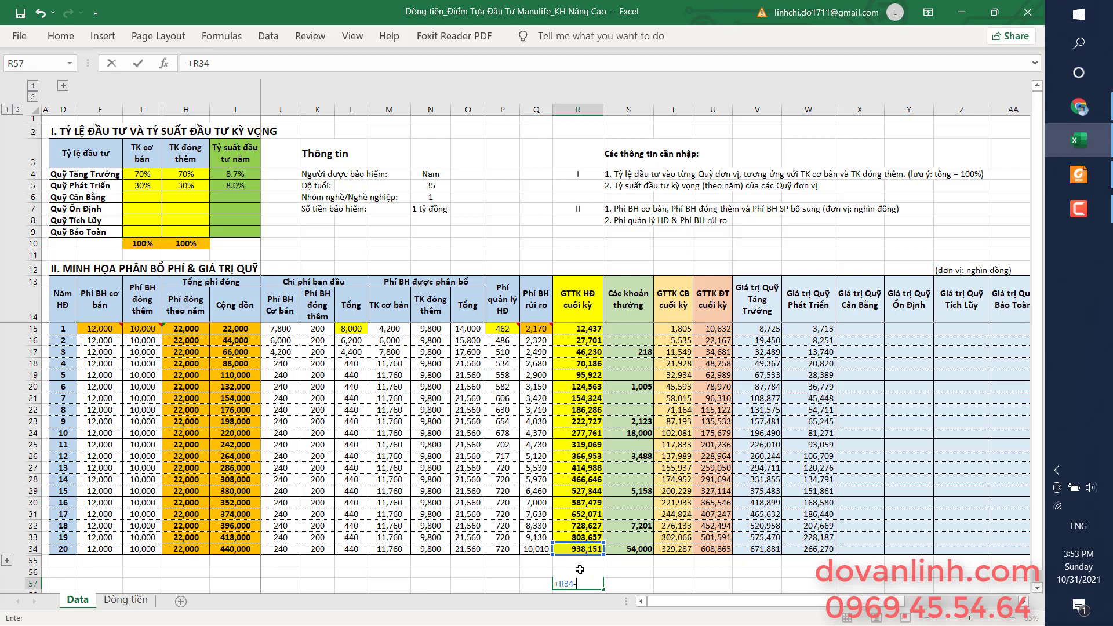
key("Up")
key("Return")
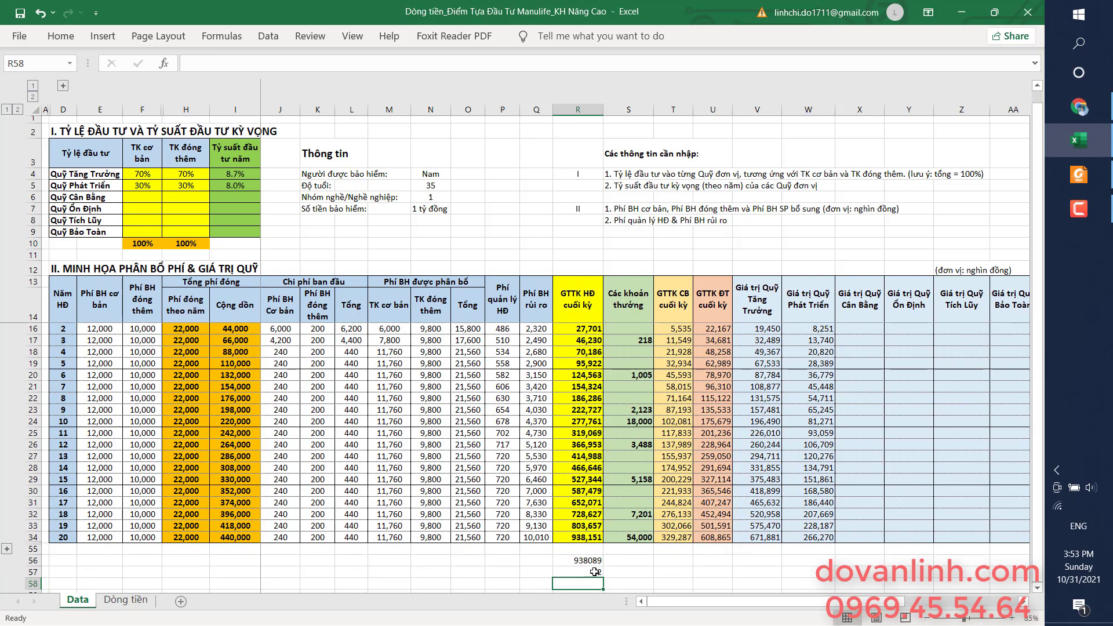
left_click(590, 574)
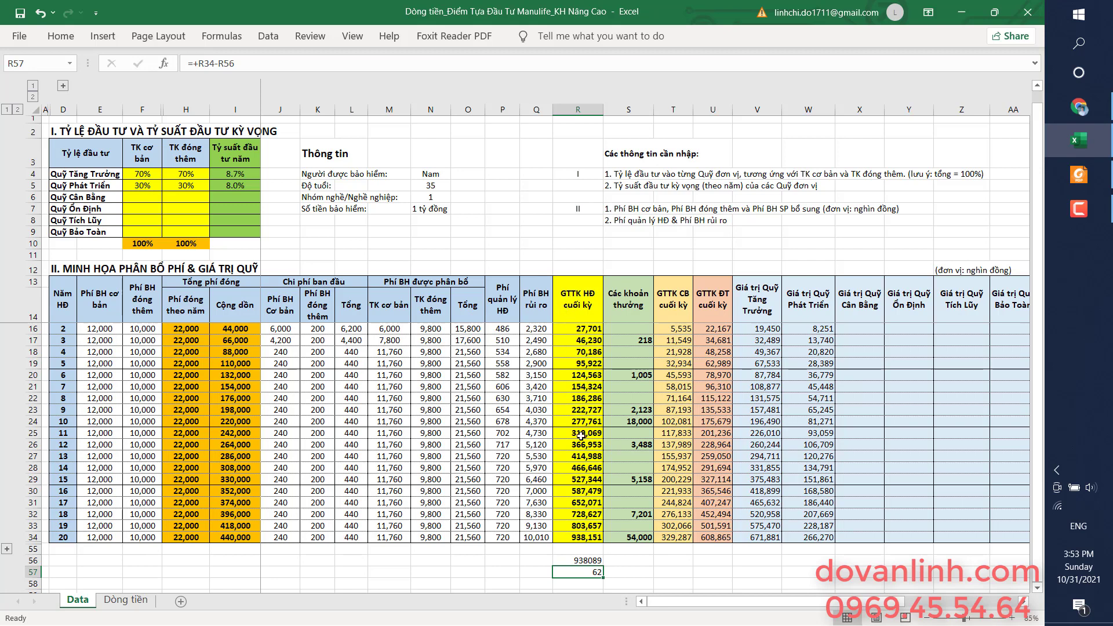
scroll(536, 469, "up", 1)
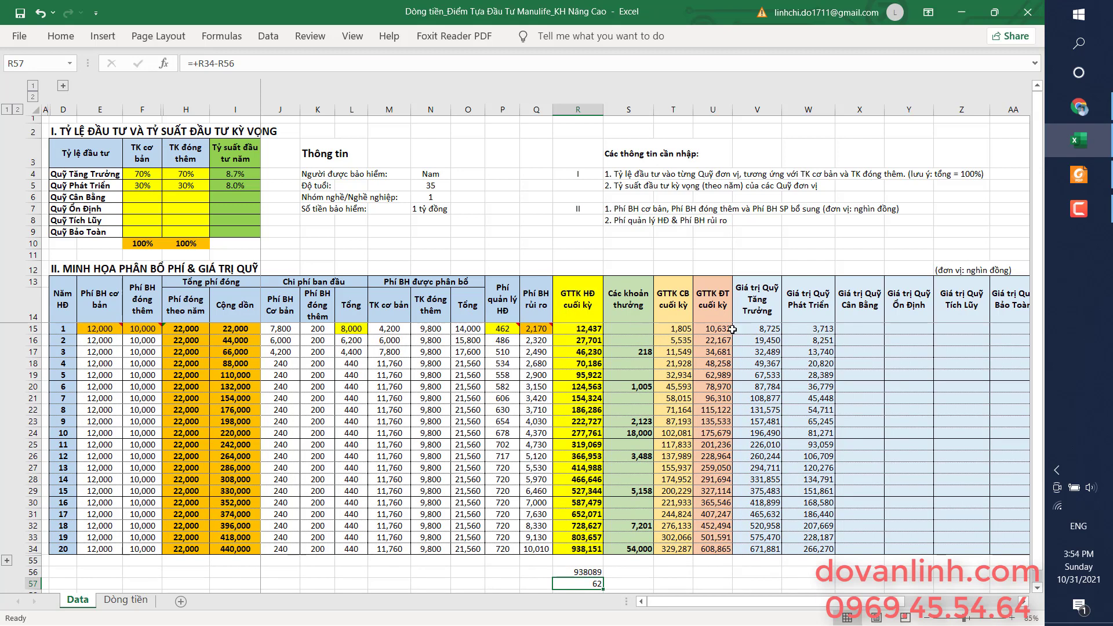
left_click_drag(629, 295, 628, 548)
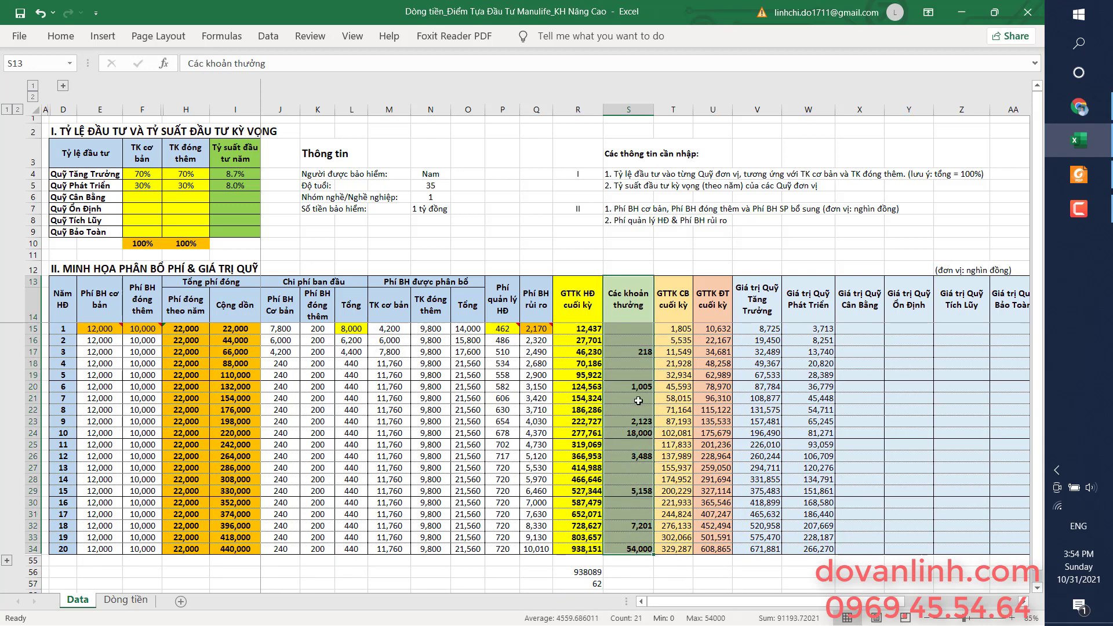
Step: Check the year 3 and 6 bonuses and underline 218, 1.005 and 2.123 in the PDF
mouse_move(654, 374)
left_mouse_down()
mouse_move(652, 423)
mouse_move(635, 353)
left_mouse_up()
left_click(33, 351)
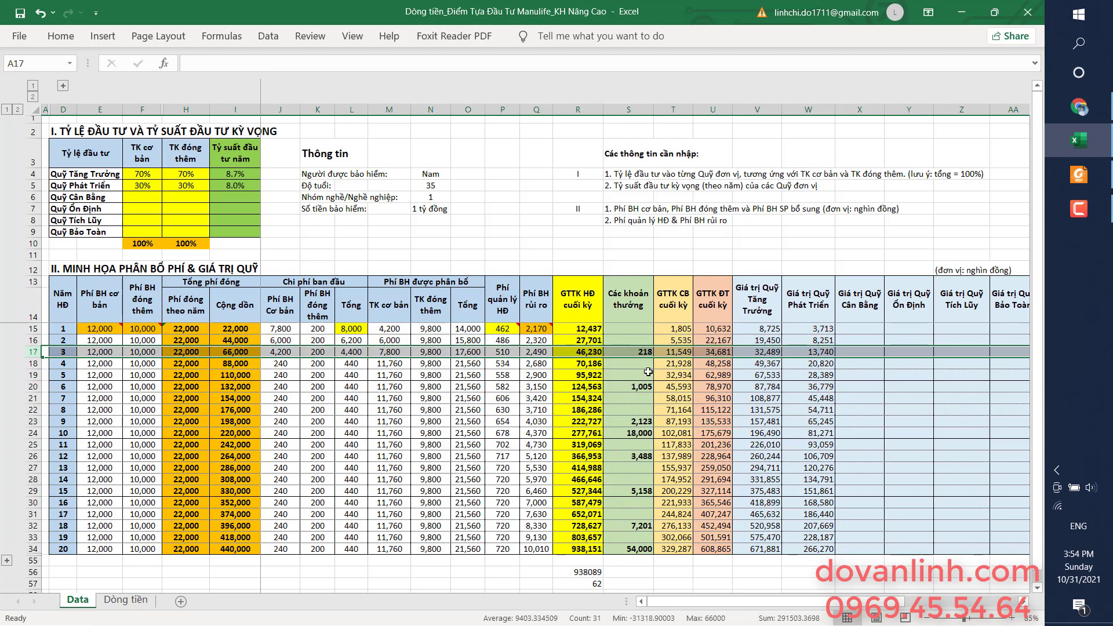
left_click(33, 387)
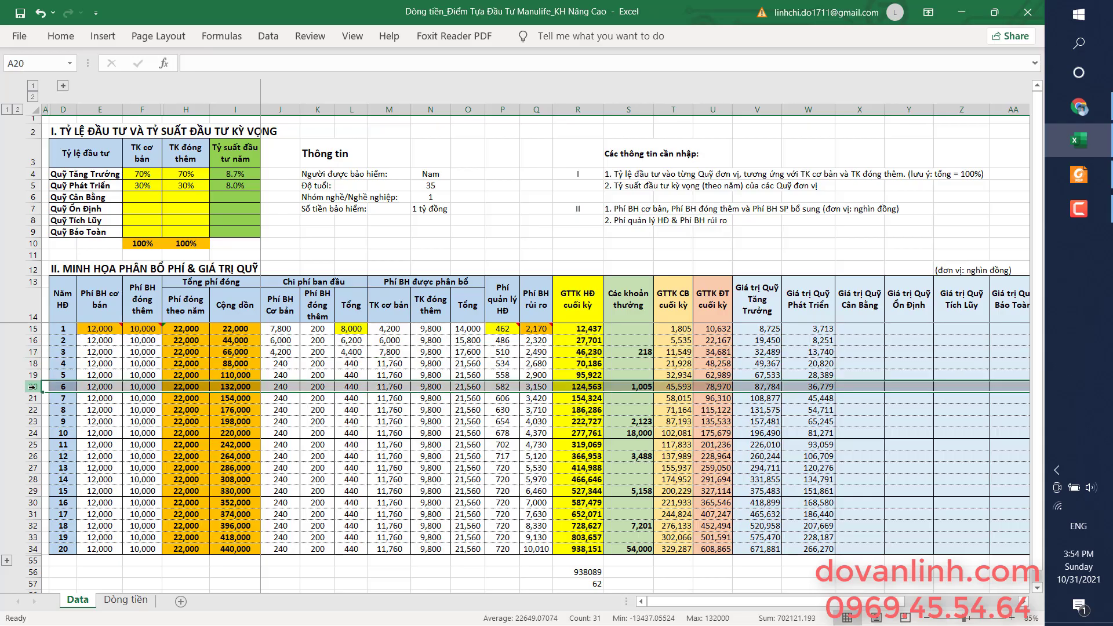
key("alt+Tab")
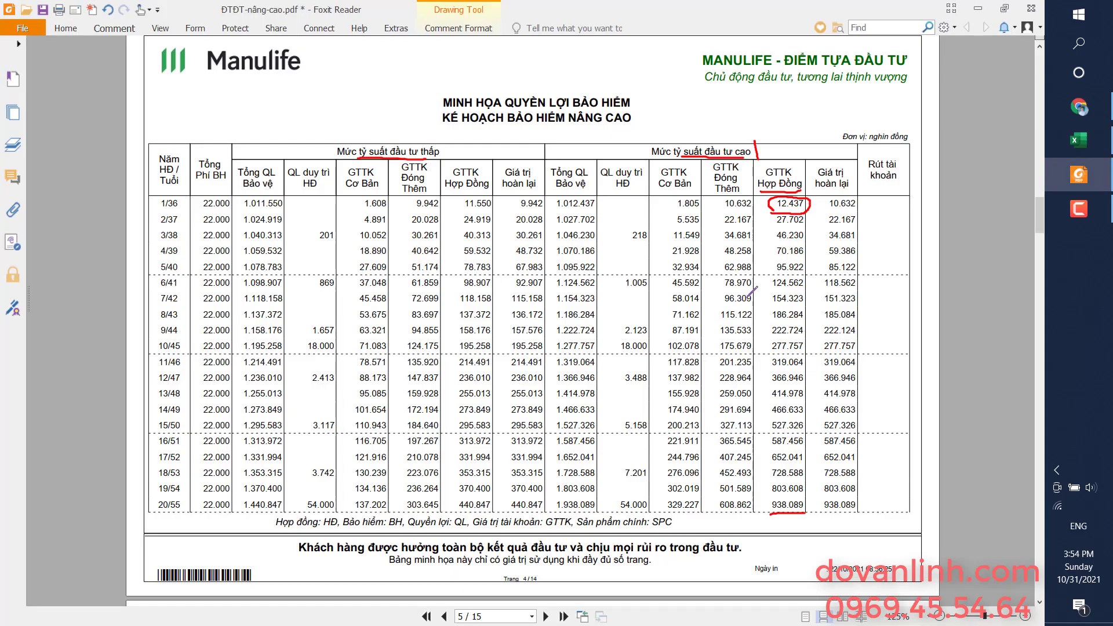
left_click_drag(628, 243, 657, 241)
left_click_drag(617, 293, 647, 290)
left_click_drag(625, 335, 649, 334)
key("alt+Tab")
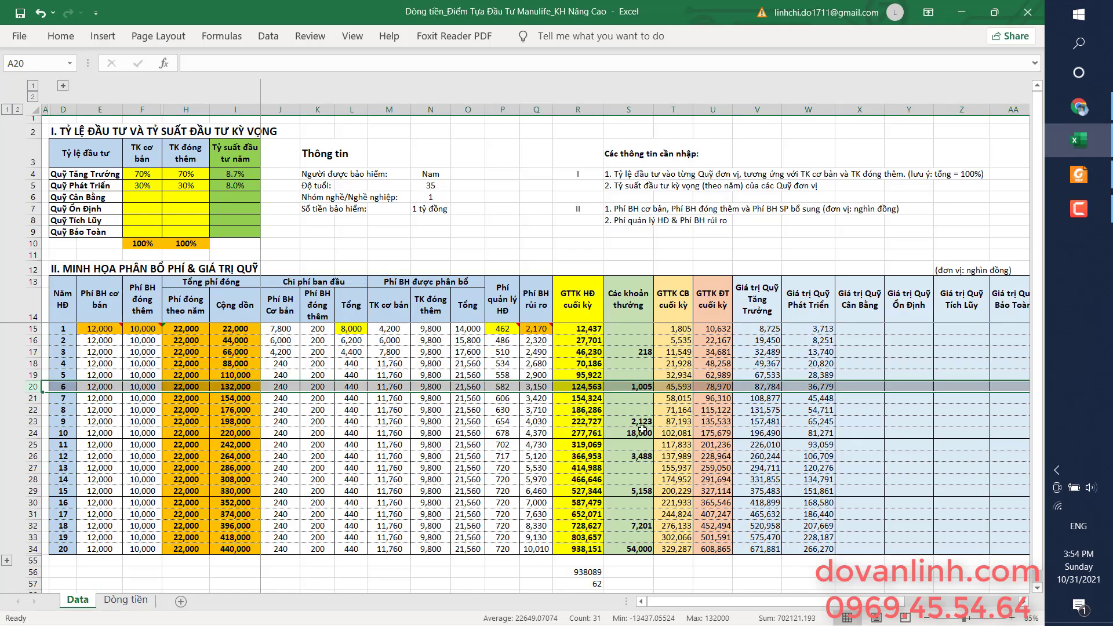
Step: Check bonuses from year 10 onward and underline 3.488, 5.158, 7.201 and 54.000 in the PDF
left_click(643, 433)
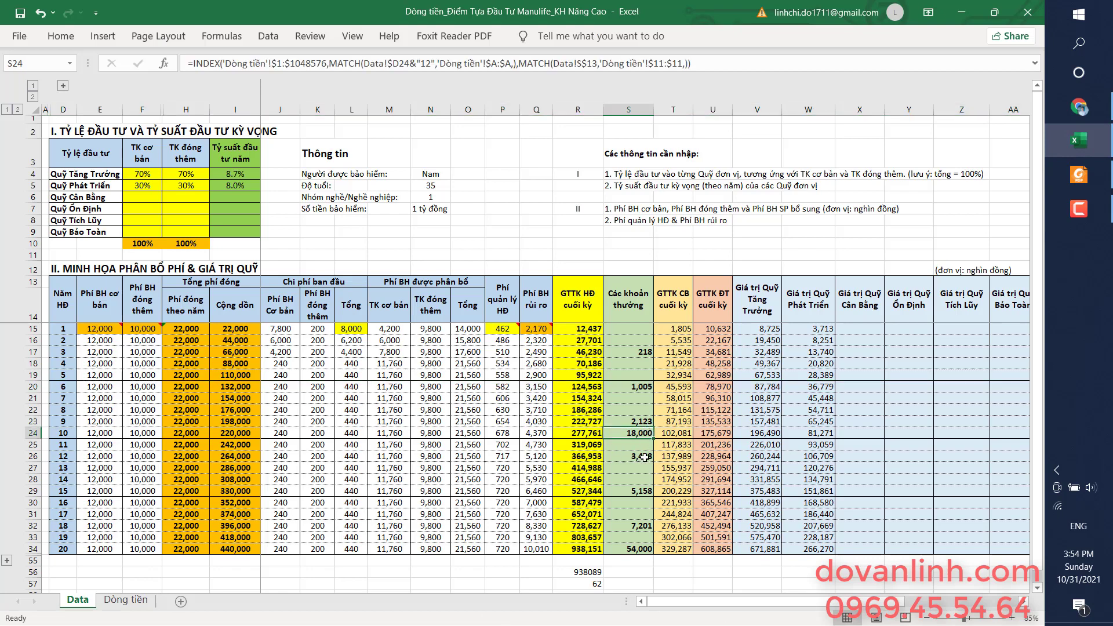
left_click_drag(643, 457, 645, 549)
key("alt+Tab")
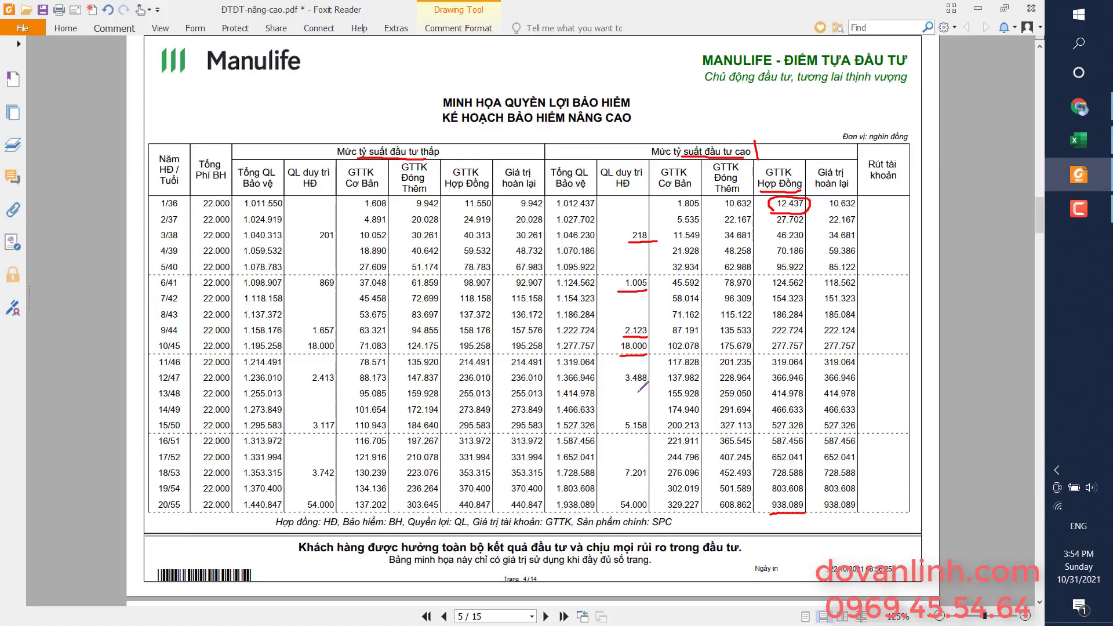
left_click_drag(618, 390, 642, 388)
left_click_drag(629, 439, 647, 437)
mouse_move(621, 490)
left_mouse_down()
mouse_move(647, 487)
mouse_move(647, 511)
left_mouse_up()
key("alt+Tab")
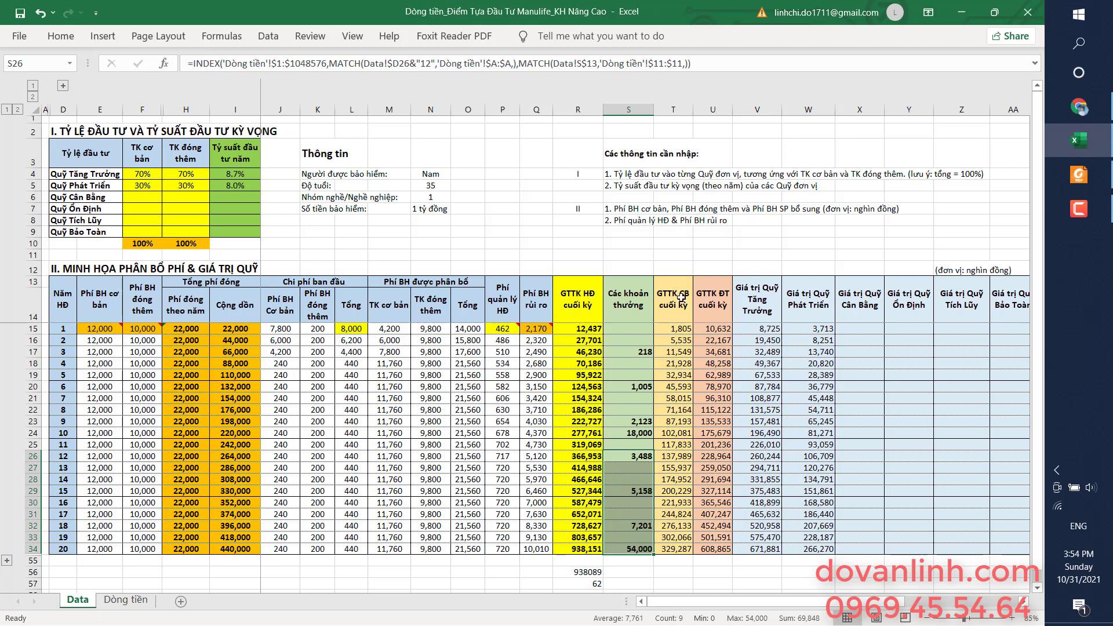
Step: Review the basic account values from T15 down to T34 for comparison with the PDF
left_click(679, 297)
left_click(682, 326)
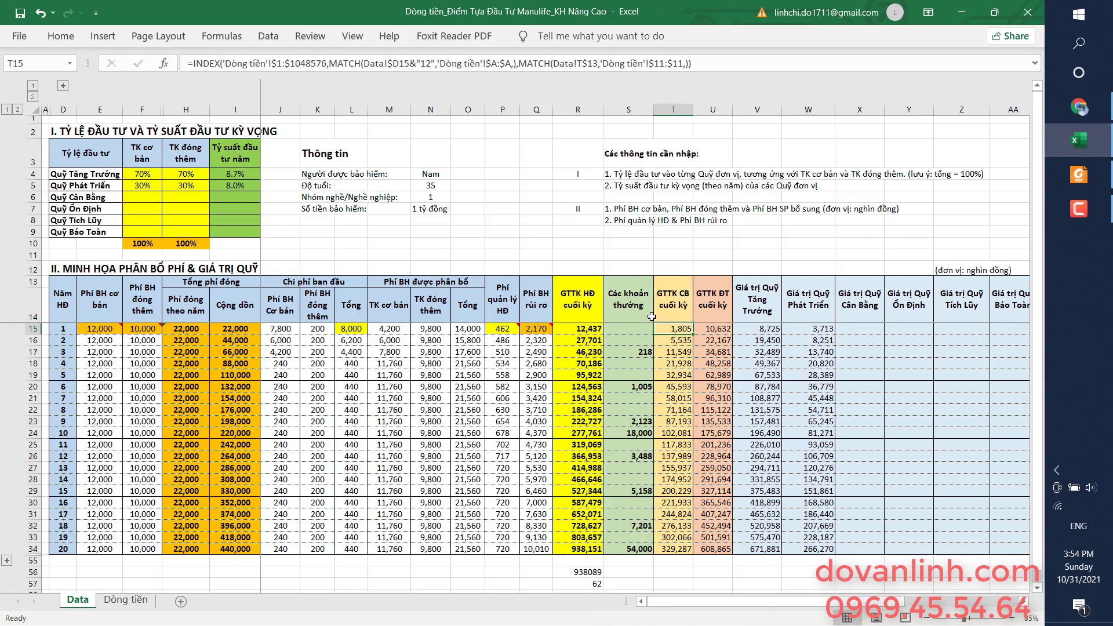
left_click(681, 548)
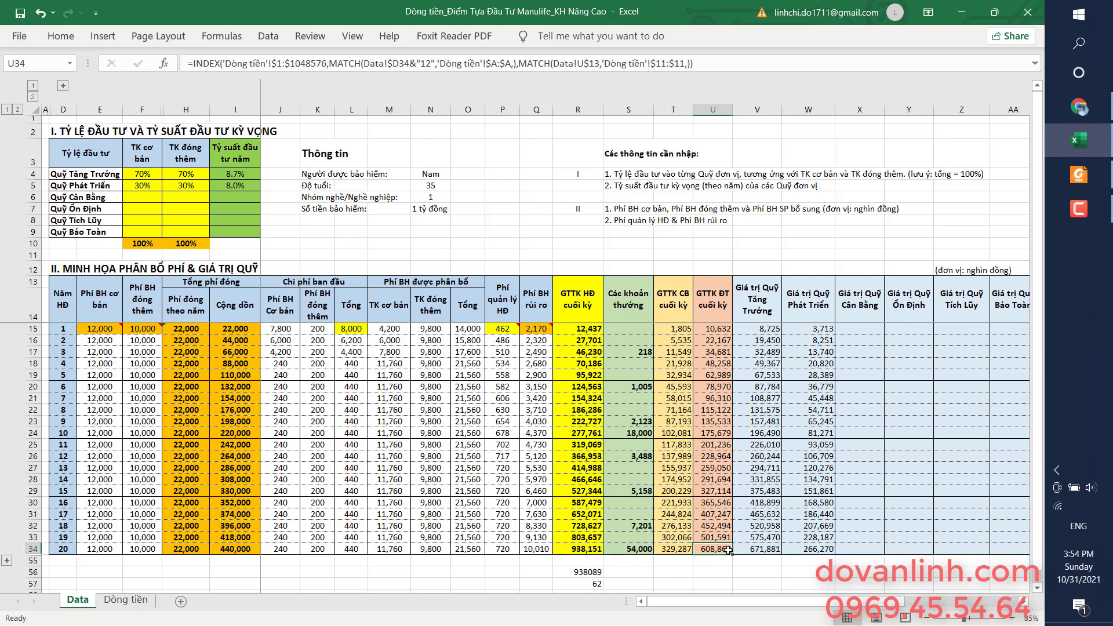
key("alt+Tab")
Step: Underline the 'đầu tư cao' high-return heading on the basic account page
scroll(757, 486, "down", 5)
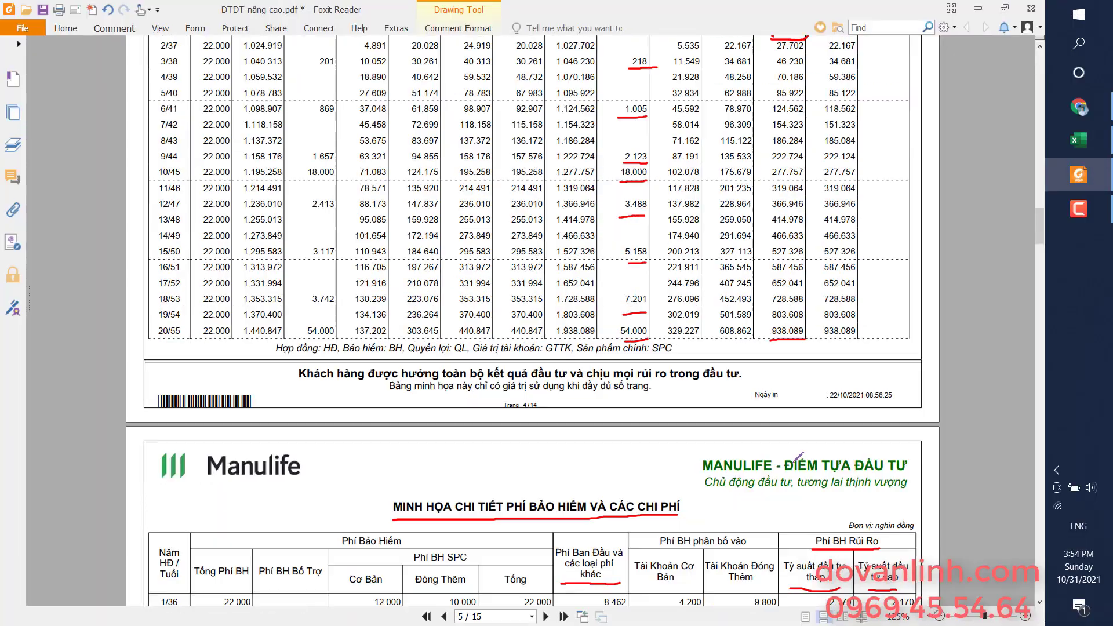
scroll(799, 456, "up", 4)
scroll(794, 458, "down", 8)
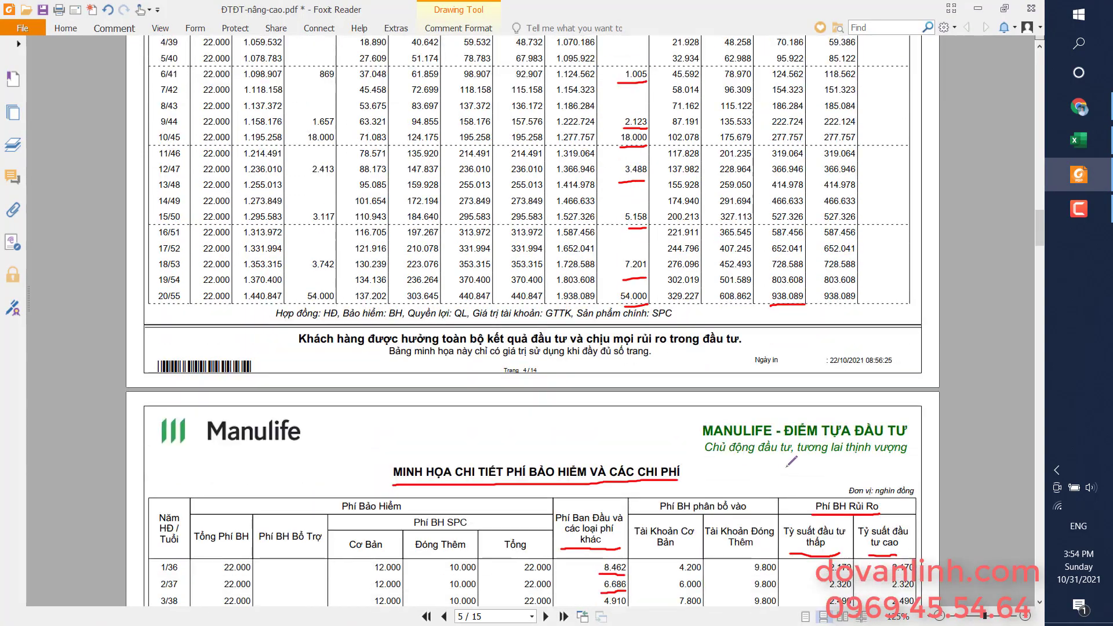
scroll(791, 459, "down", 1)
scroll(792, 459, "down", 4)
scroll(792, 459, "down", 15)
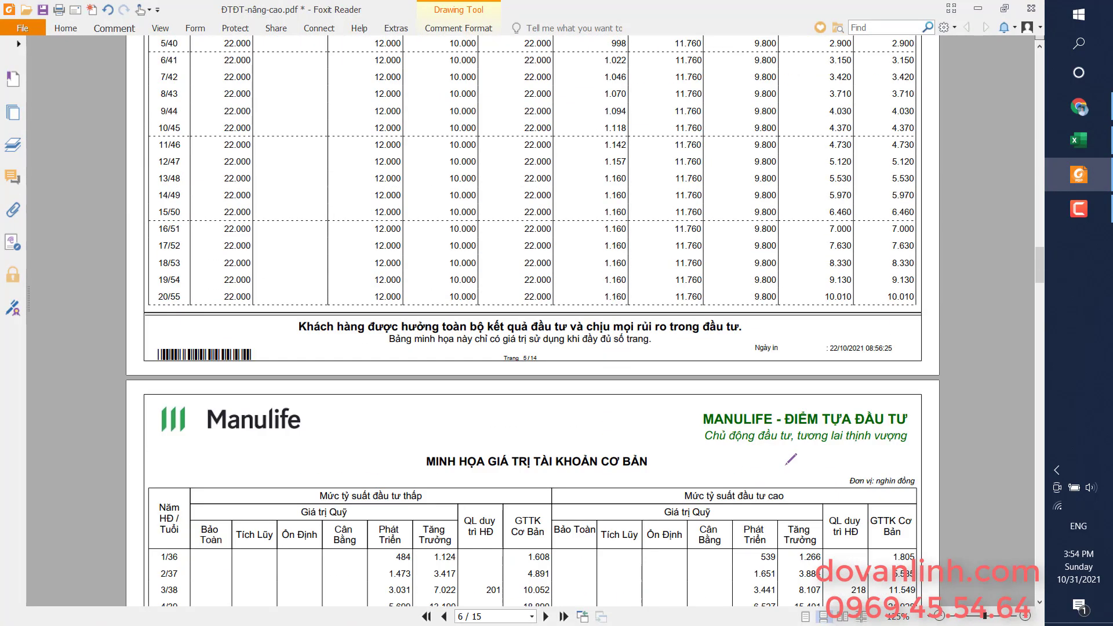
scroll(790, 459, "down", 7)
scroll(790, 460, "down", 1)
scroll(777, 452, "down", 4)
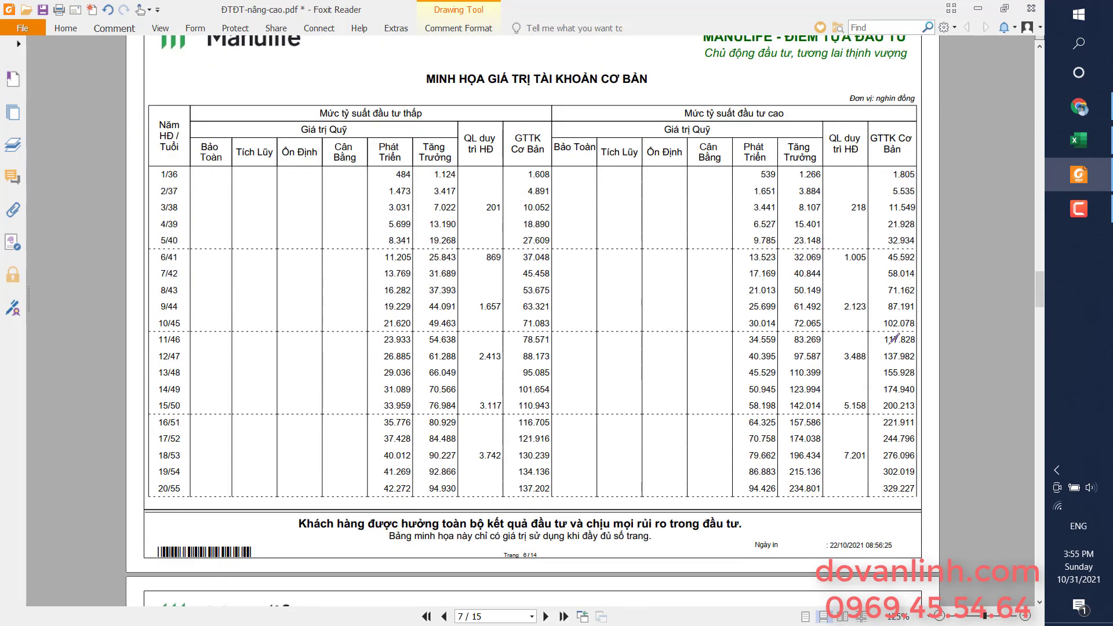
left_click_drag(738, 115, 794, 115)
key("alt+Tab")
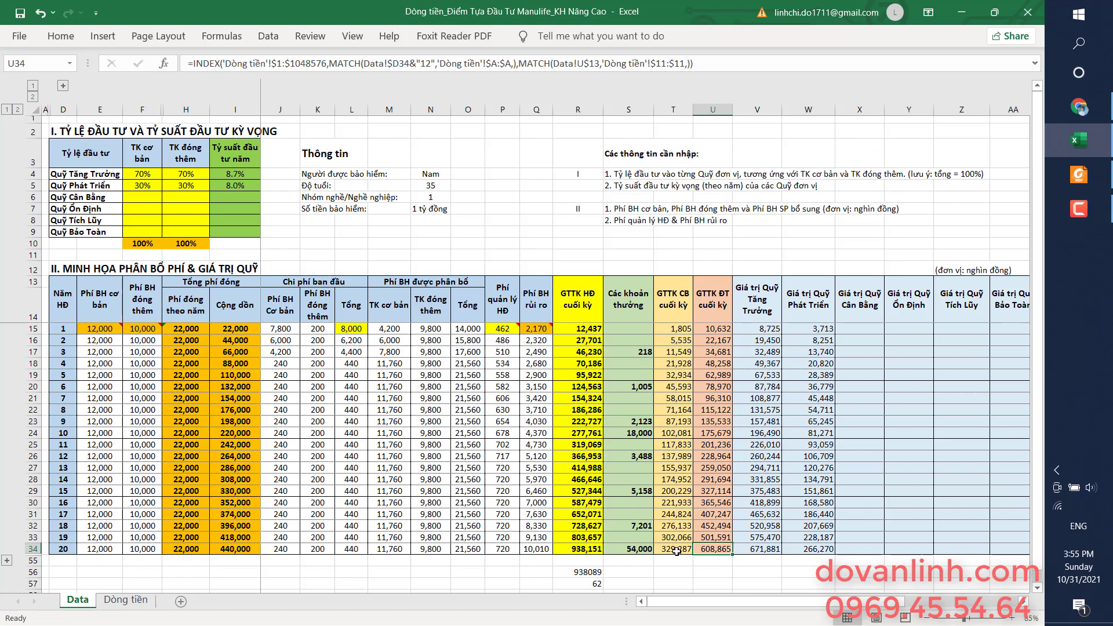
Step: Underline the year-20 top-up account value 608.862 and go back to the workbook
key("alt+Tab")
scroll(832, 452, "down", 5)
scroll(832, 452, "down", 5)
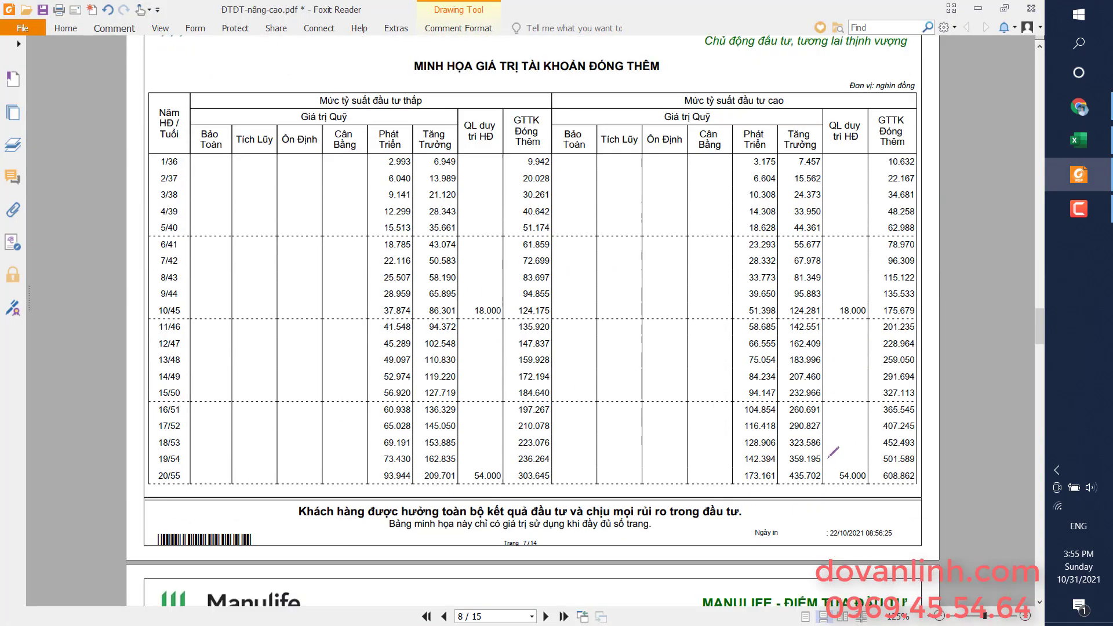
left_click_drag(879, 486, 920, 486)
key("alt+Tab")
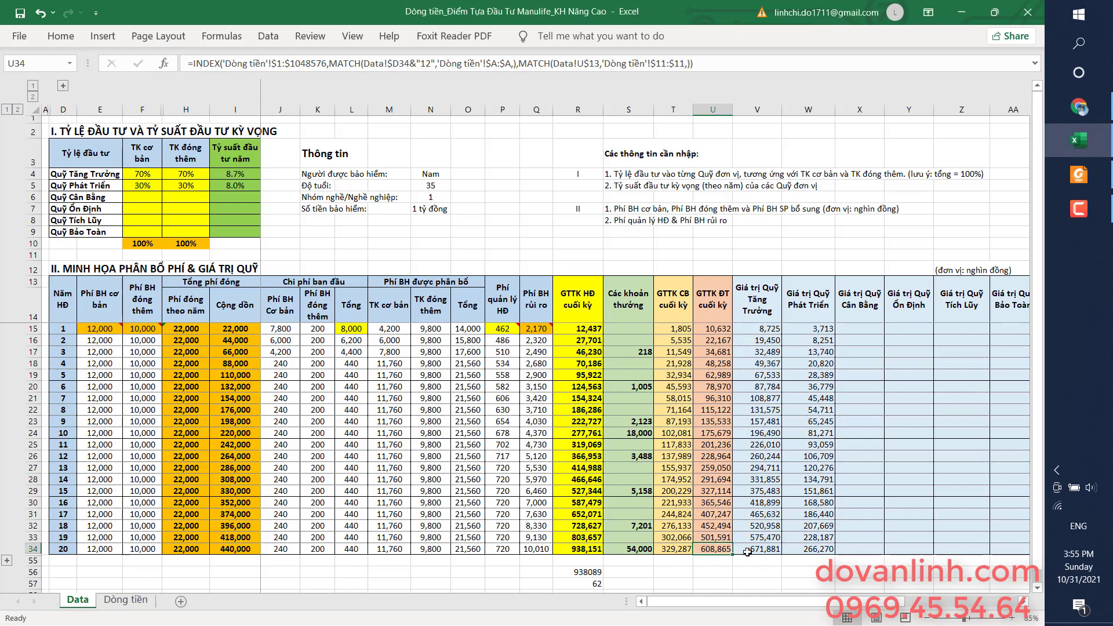
mouse_move(760, 294)
left_mouse_down()
mouse_move(835, 320)
mouse_move(835, 550)
left_mouse_up()
left_click_drag(753, 301, 766, 550)
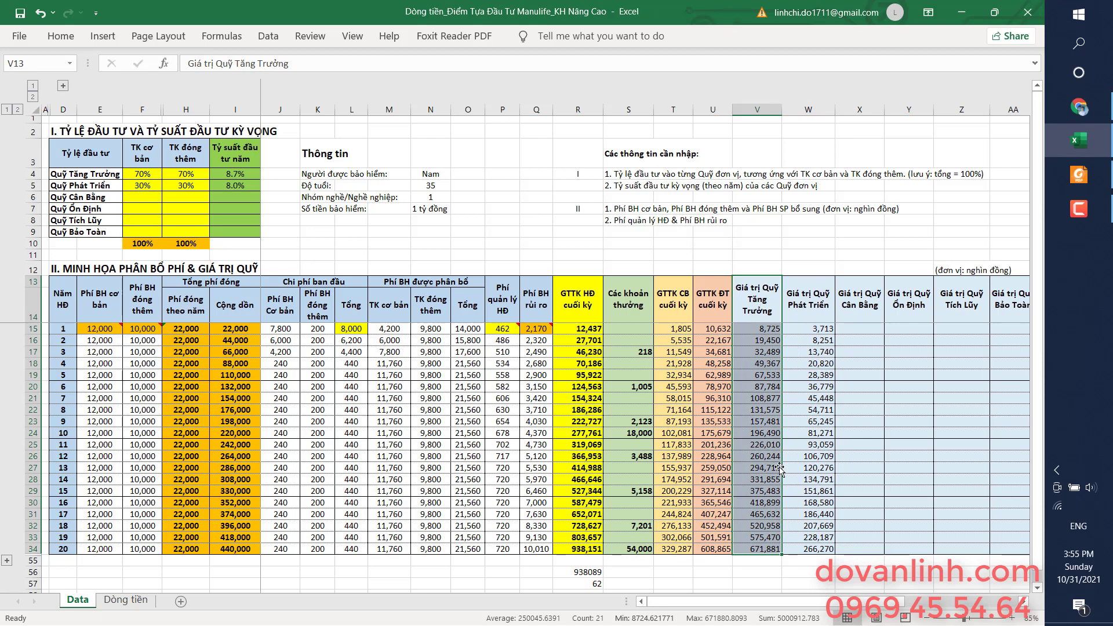
left_click_drag(809, 302, 808, 549)
left_click_drag(860, 301, 901, 545)
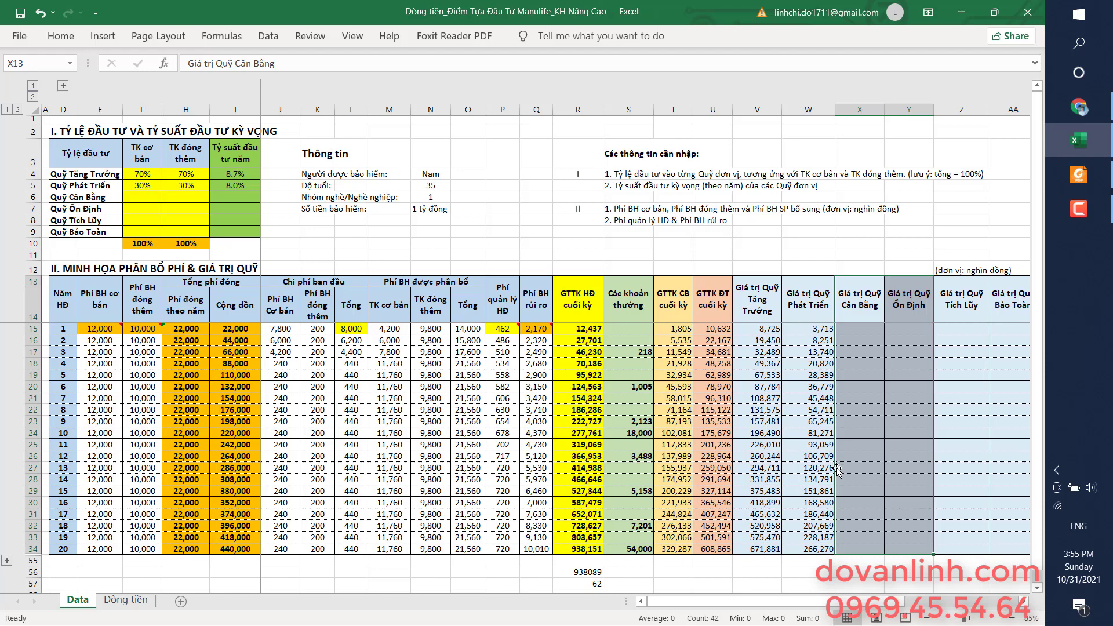
mouse_move(960, 433)
left_mouse_down()
mouse_move(1006, 433)
mouse_move(956, 433)
left_mouse_up()
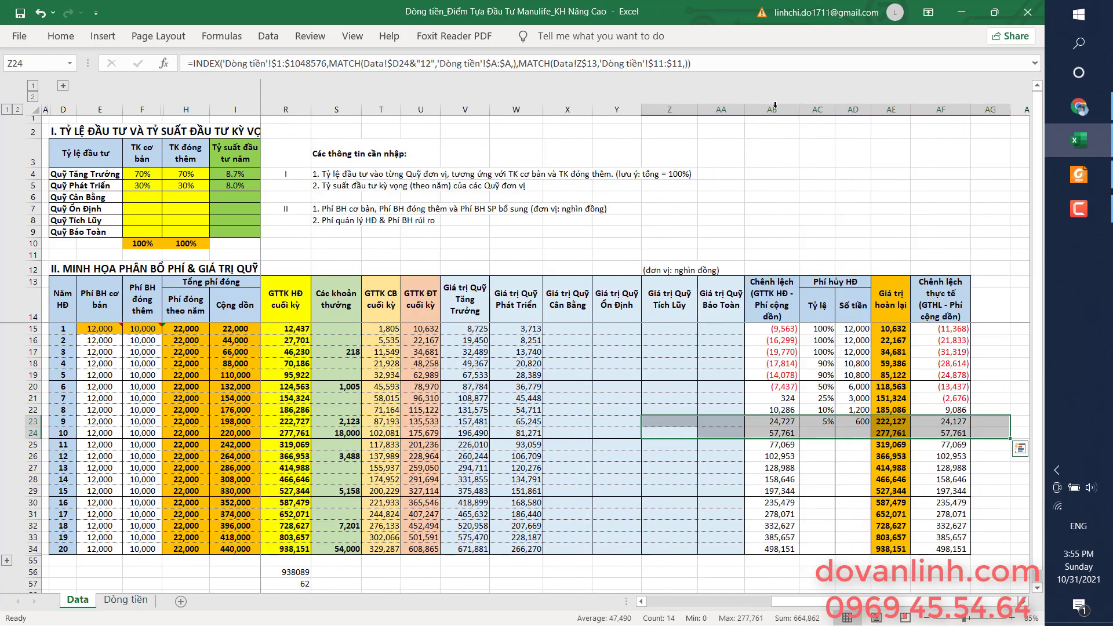
Step: Hide difference column AB and select the first surrender value in AE15
right_click(772, 109)
left_click(811, 338)
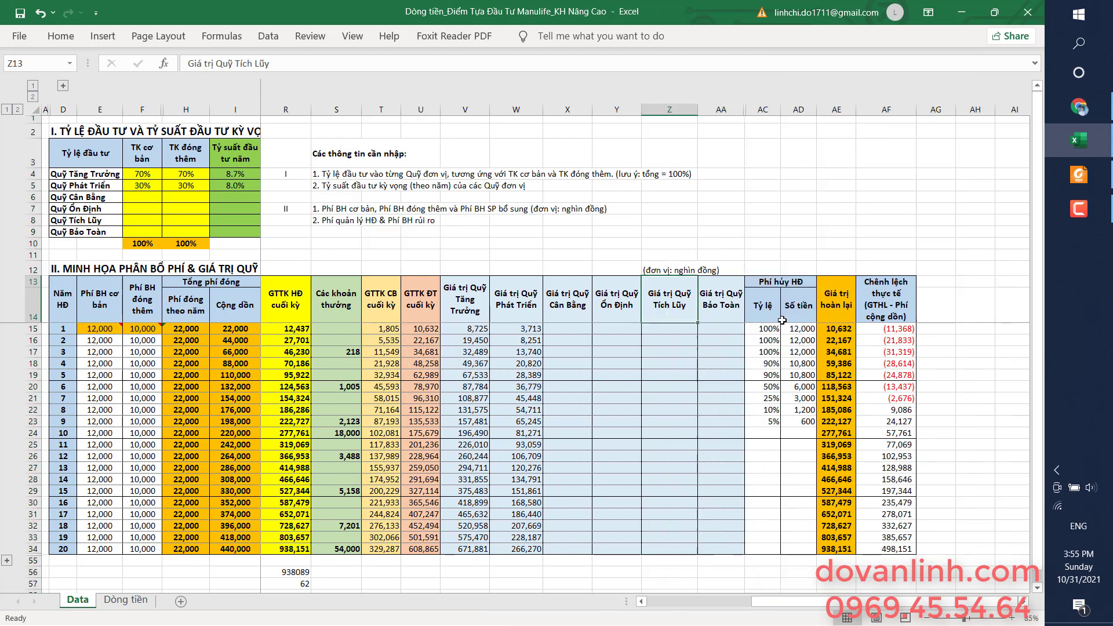
left_click(841, 329)
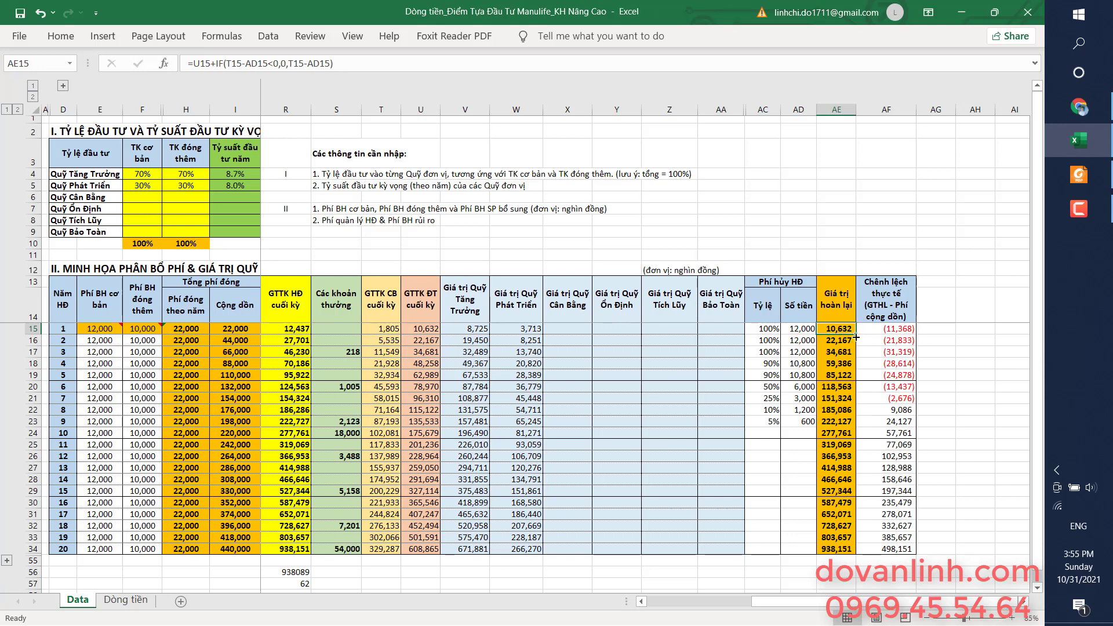
Step: Underline the matching surrender value 10.632 in the PDF illustration
key("alt+Tab")
left_click_drag(1045, 332, 1049, 220)
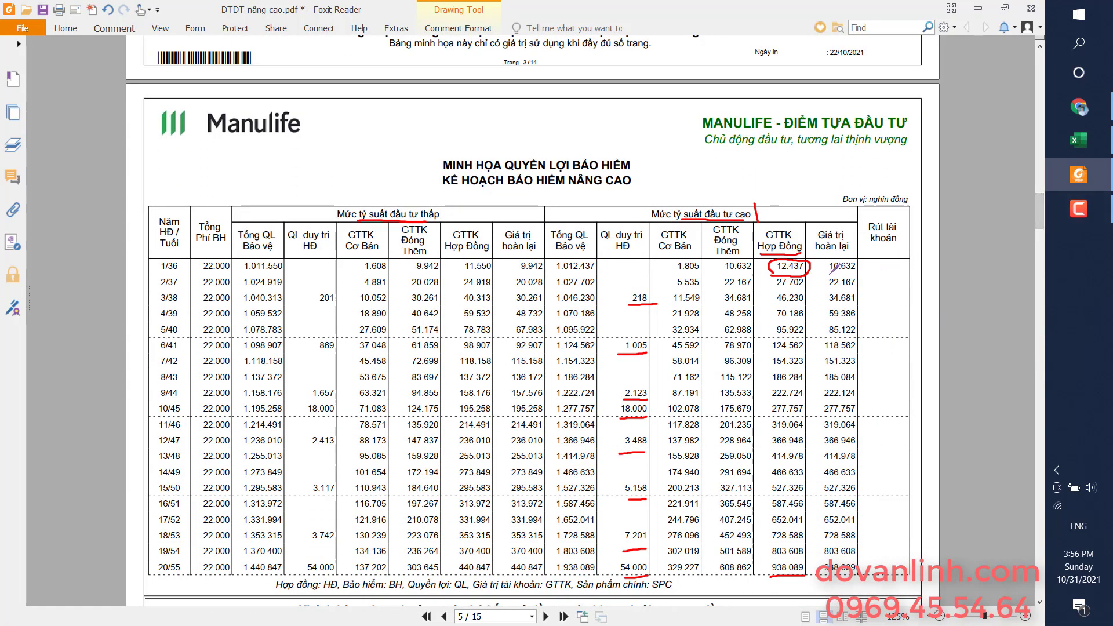
left_click_drag(830, 274, 861, 269)
key("alt+Tab")
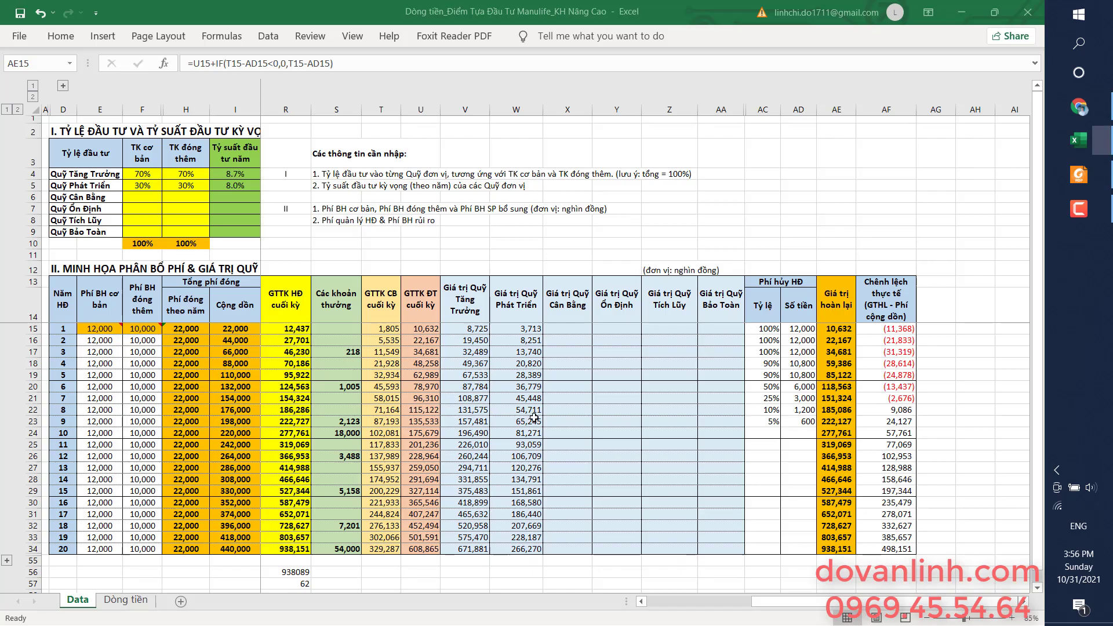
left_click(666, 63)
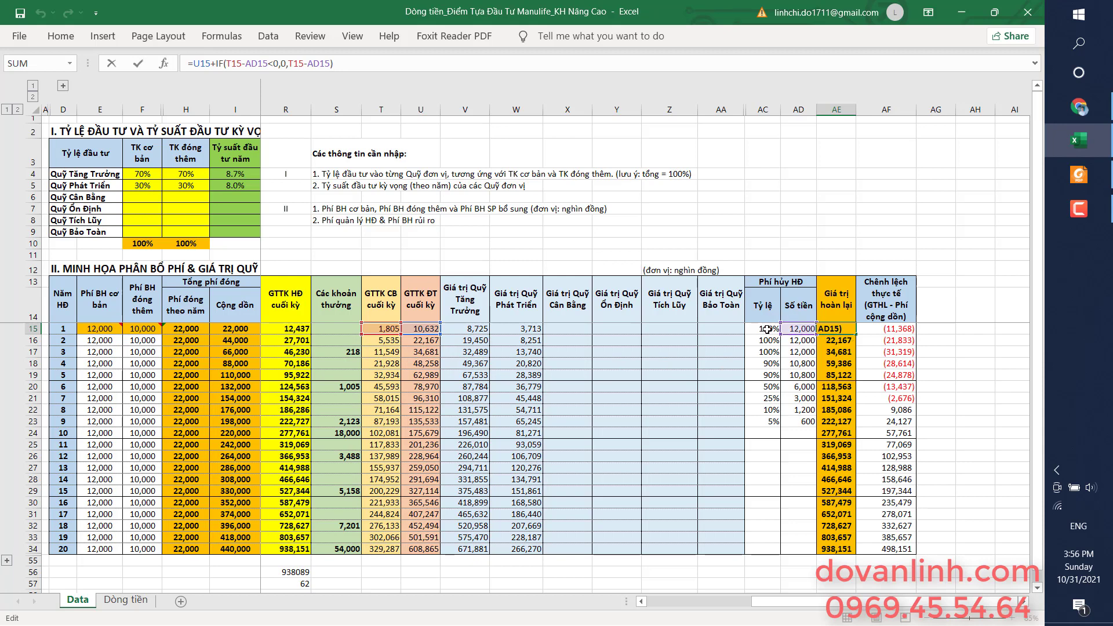
left_click_drag(768, 330, 768, 422)
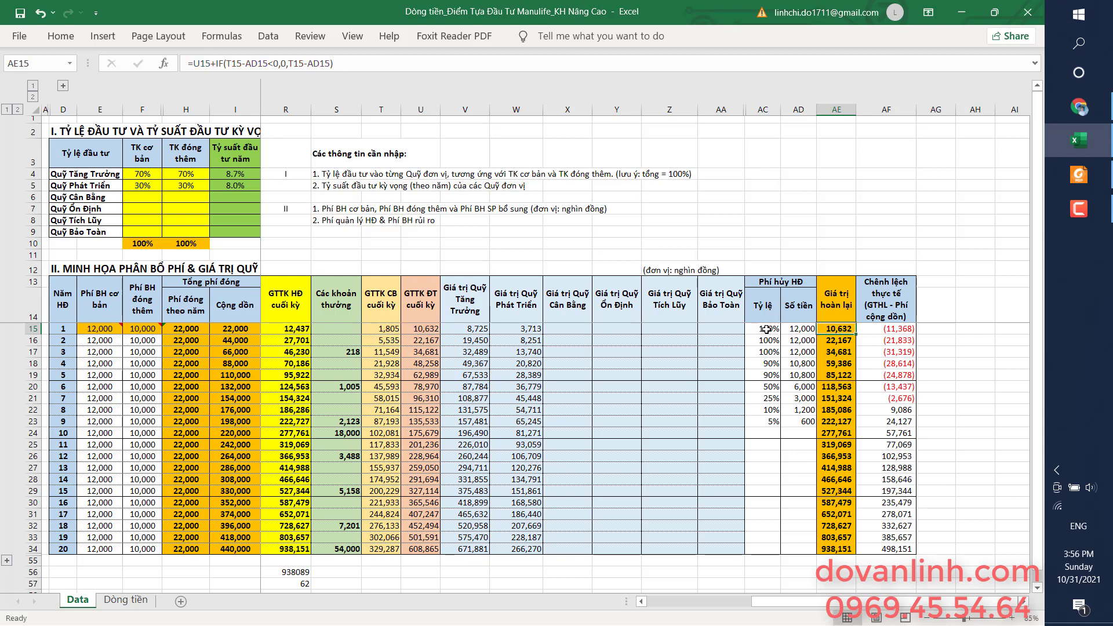
left_click(832, 330)
left_click_drag(887, 284, 888, 547)
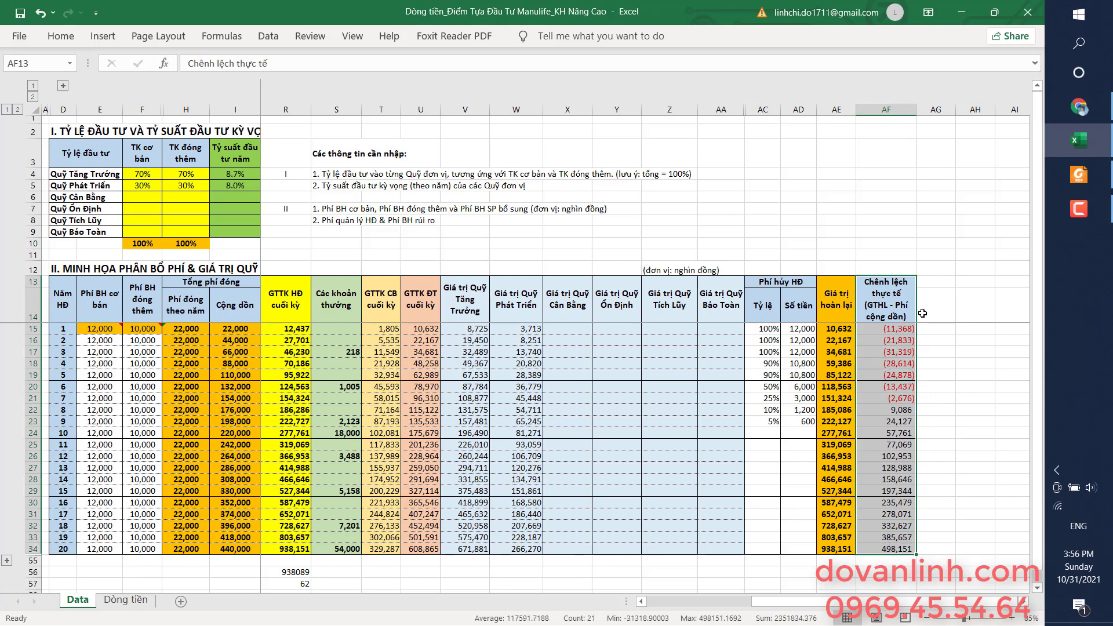
left_click(834, 330)
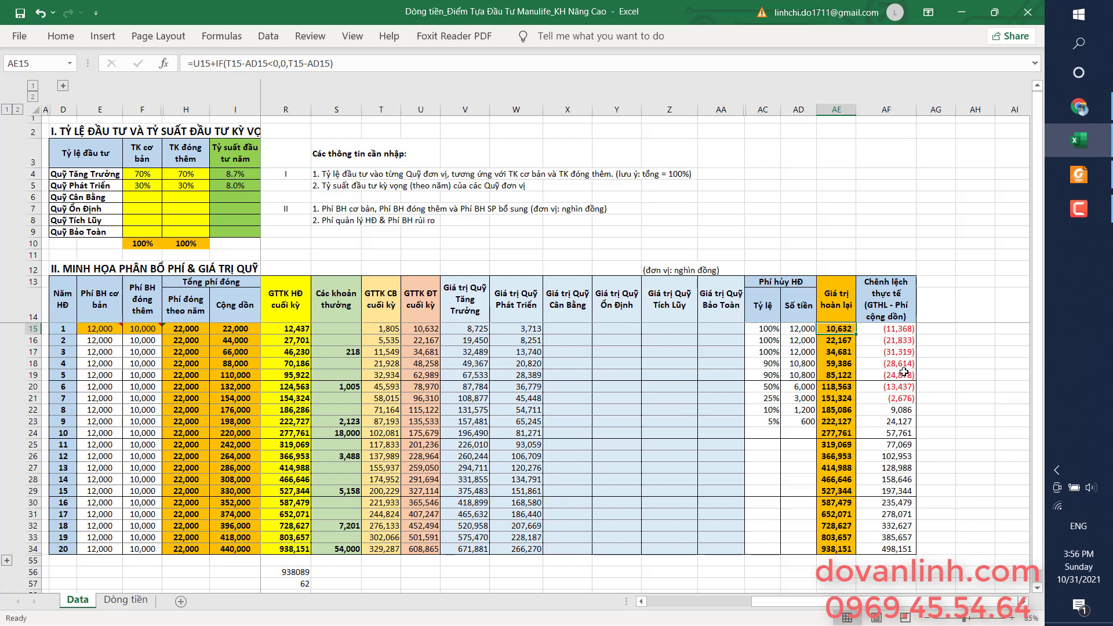
left_click(904, 374)
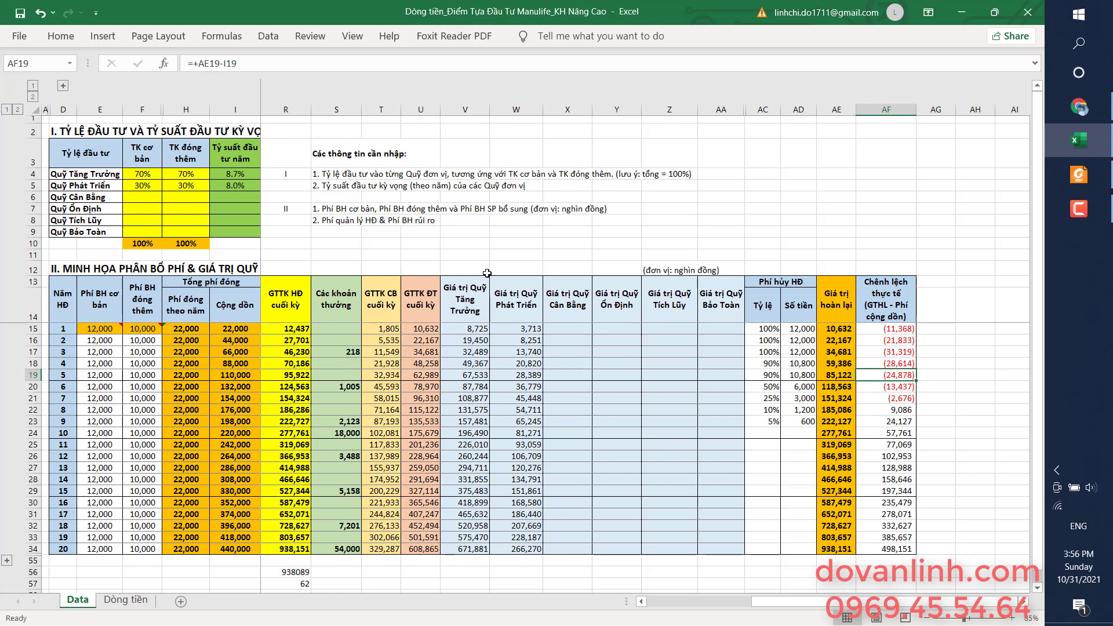
Step: Recheck the AF19 gap formula =+AE19-I19, which still returns (24,878)
left_click(833, 376)
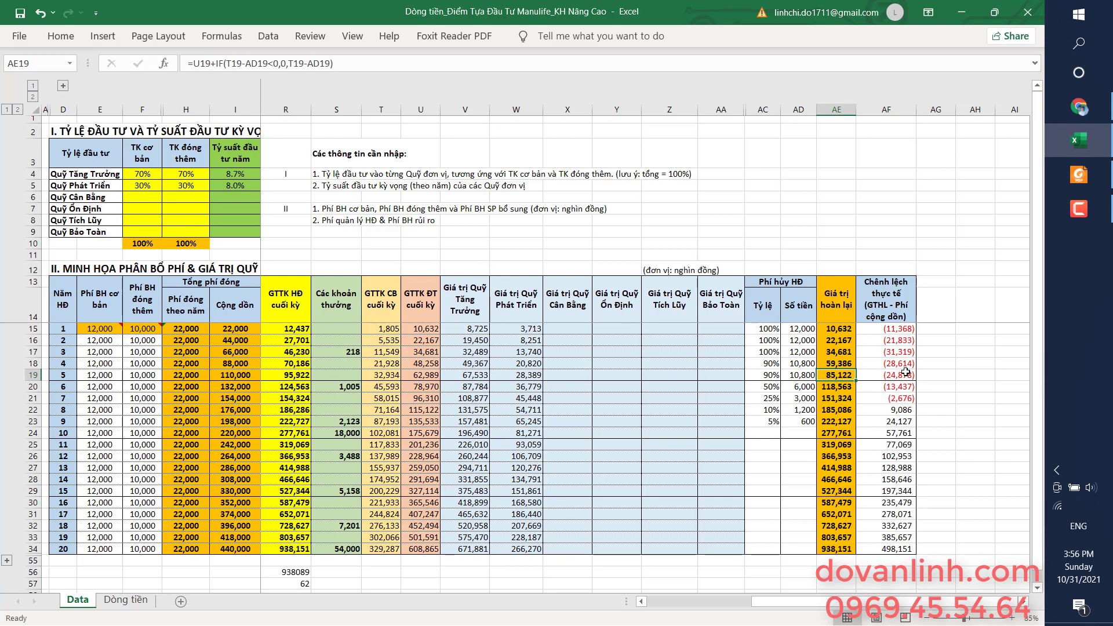
left_click(905, 374)
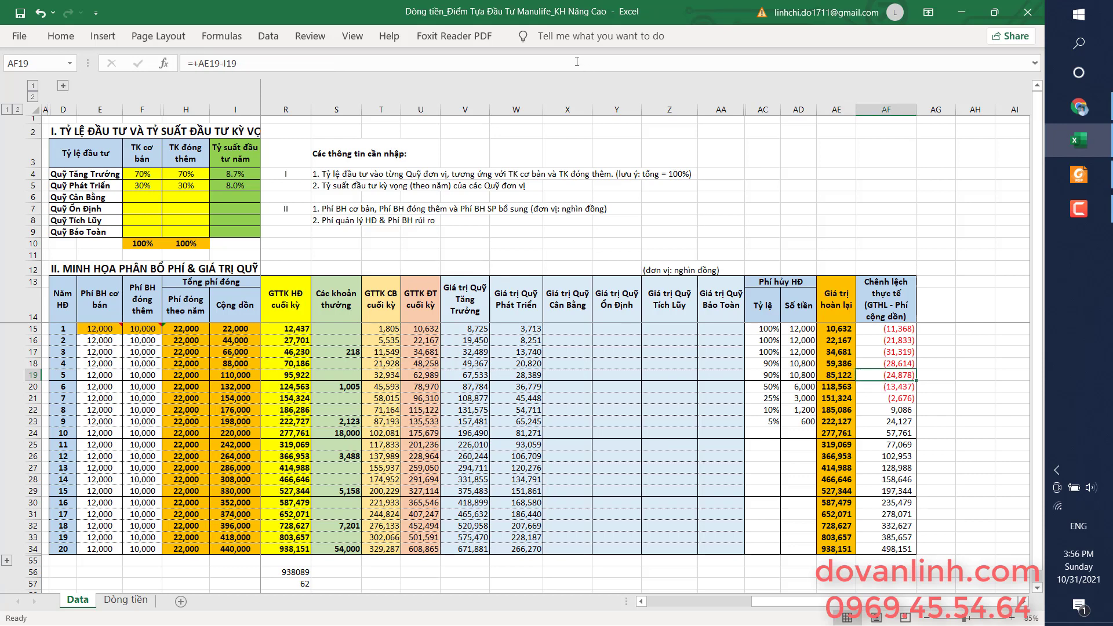
left_click(575, 69)
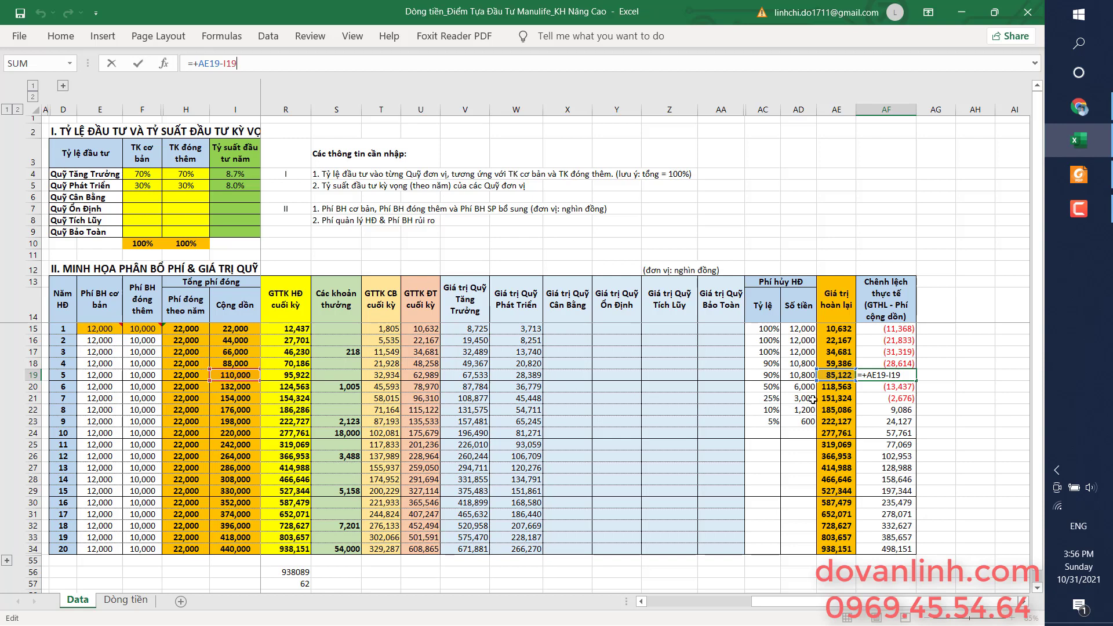
key("ctrl+Return")
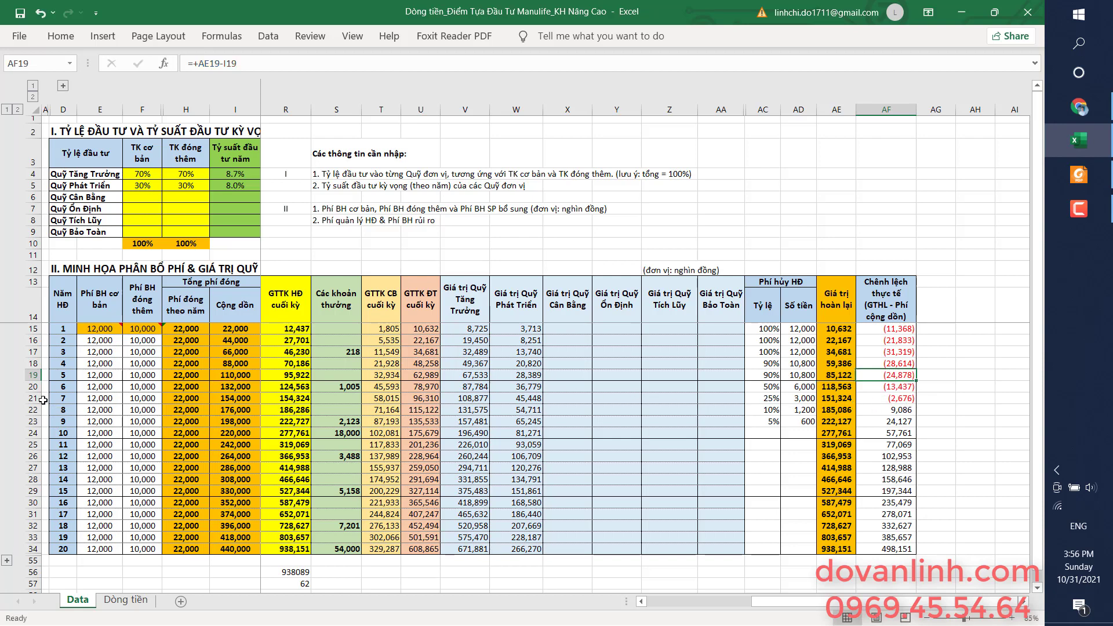
Step: Select rows 21–22 and scroll left to bring fee columns J–Q back into view
left_click_drag(33, 398, 33, 410)
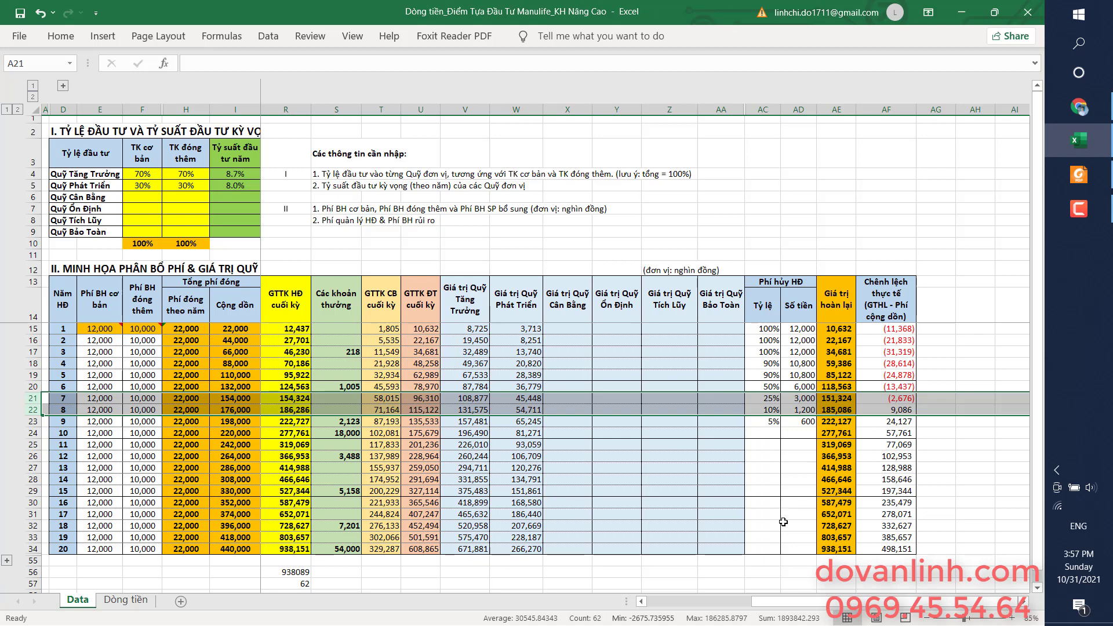
left_click_drag(792, 602, 640, 609)
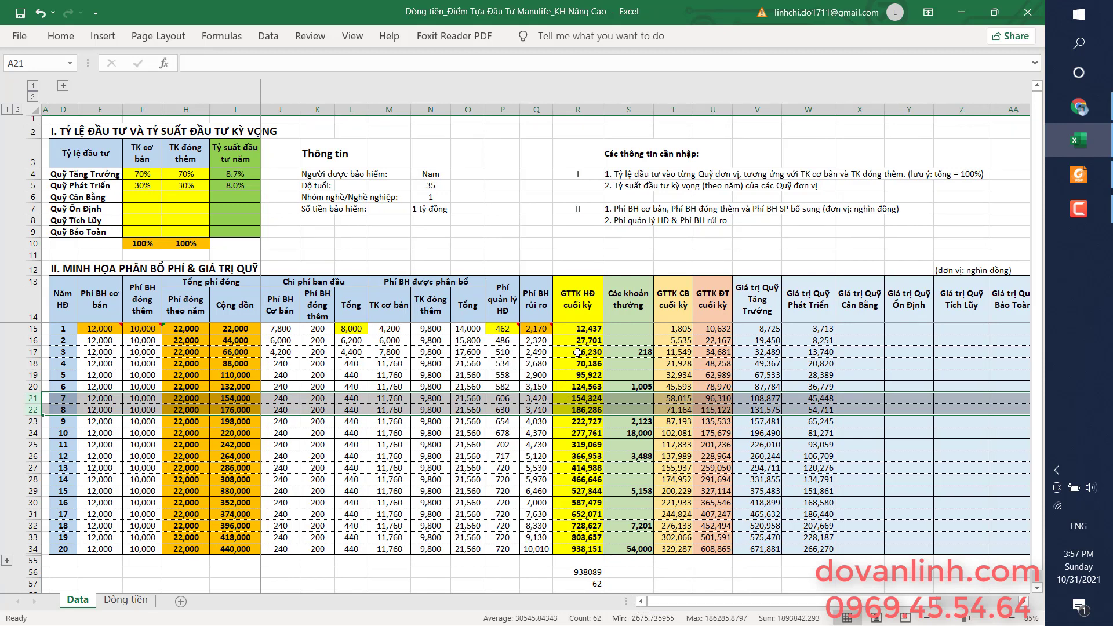
left_click(1079, 175)
Step: Scroll to the page 9 rate table to read the low rates: 1.3% Tăng Trưởng, 1.8% Phát Triển
mouse_move(1042, 207)
left_mouse_down()
mouse_move(1044, 183)
mouse_move(1039, 361)
left_mouse_up()
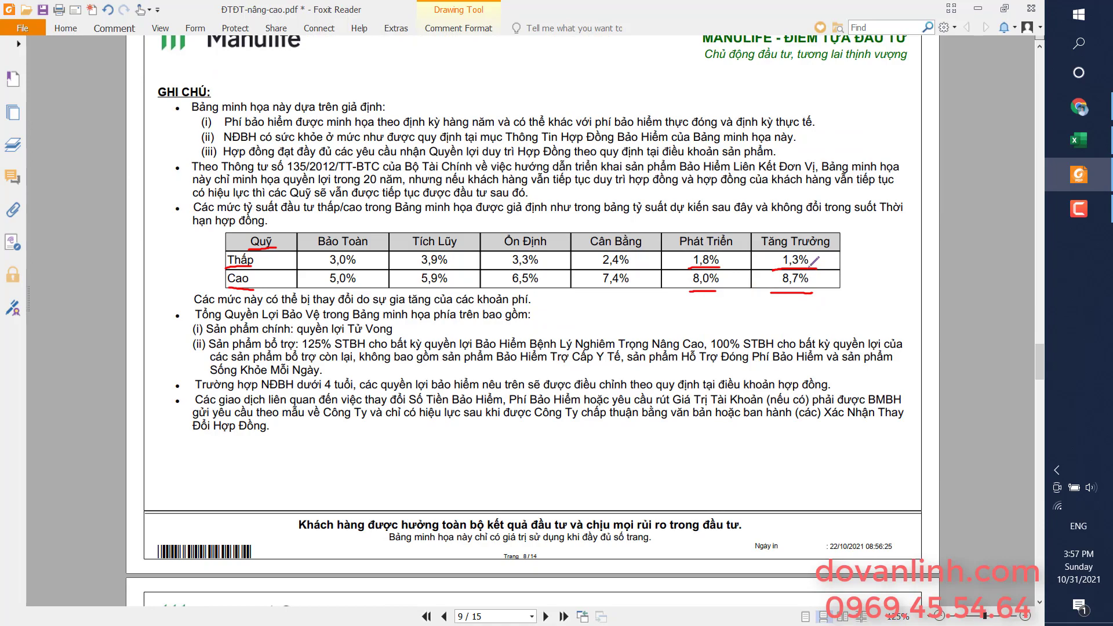
key("alt+Tab")
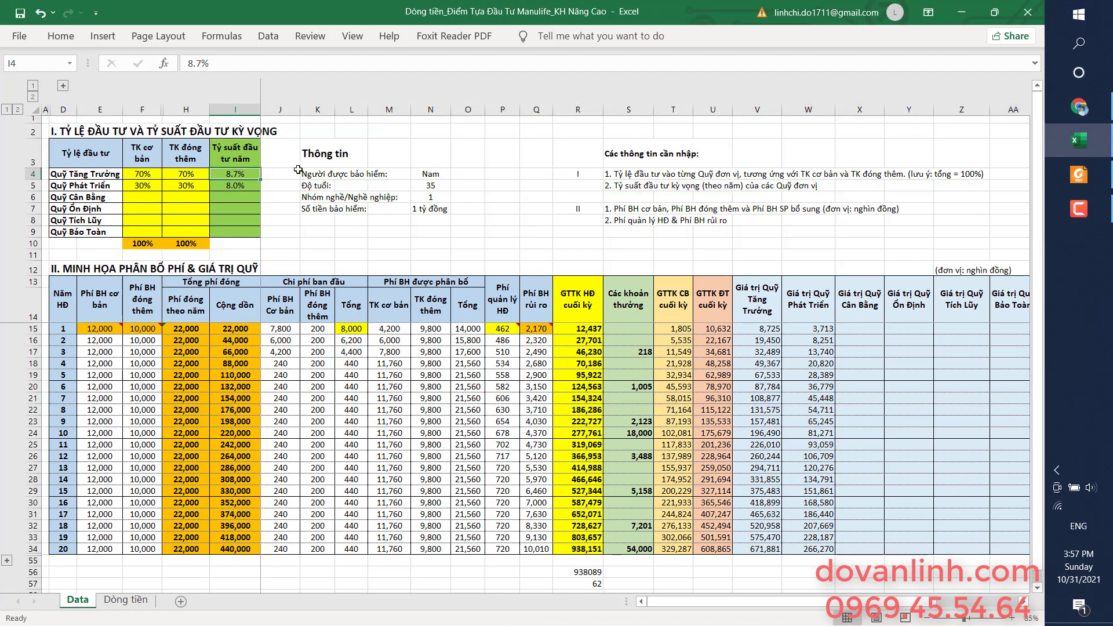
Step: Enter 1.3 in I4 for Quỹ Tăng Trưởng and 1.8 in I5 for Quỹ Phát Triển
type("1.3")
key("Return")
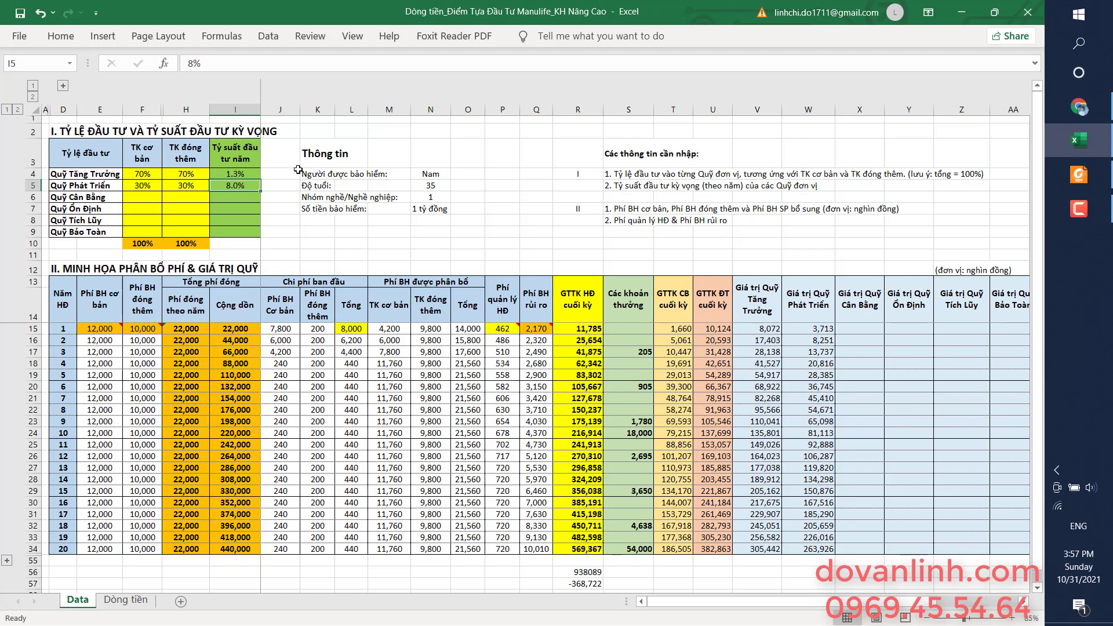
type("8")
key("BackSpace")
type("1.8")
key("Return")
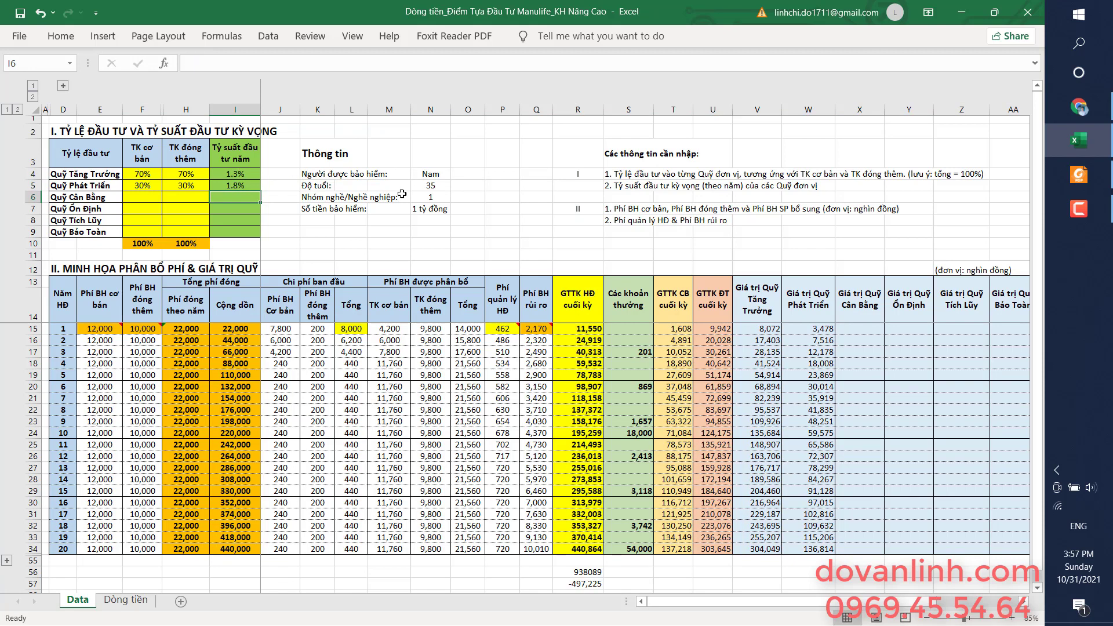
Step: Review the recalculated fund values R15:W34, ending with year-20 value 440,864 in R34
left_click_drag(593, 329, 811, 548)
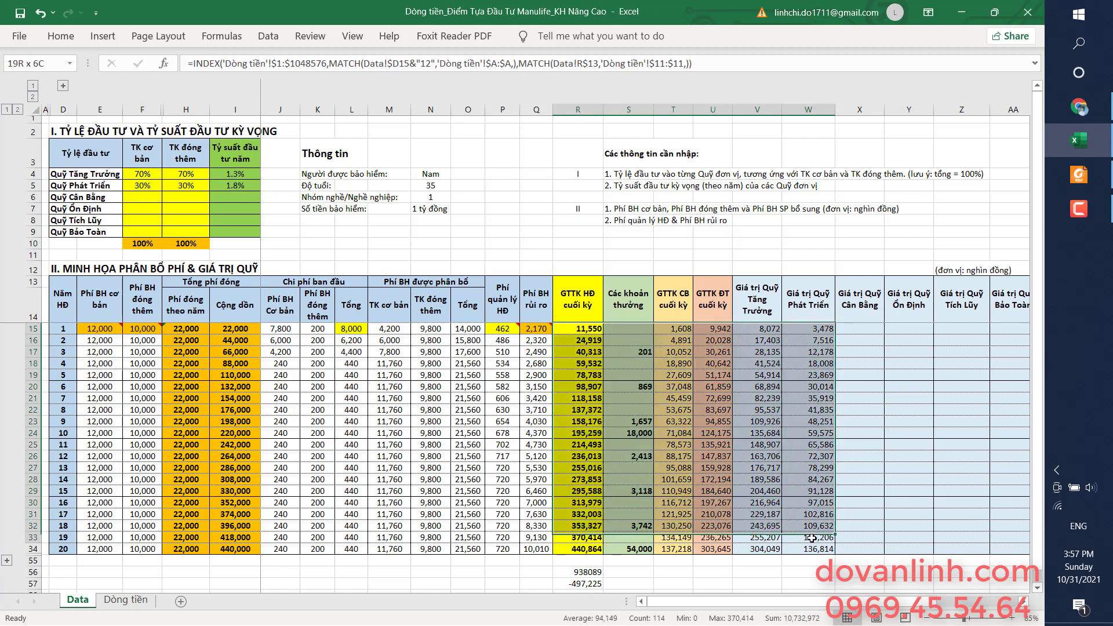
left_click(589, 547)
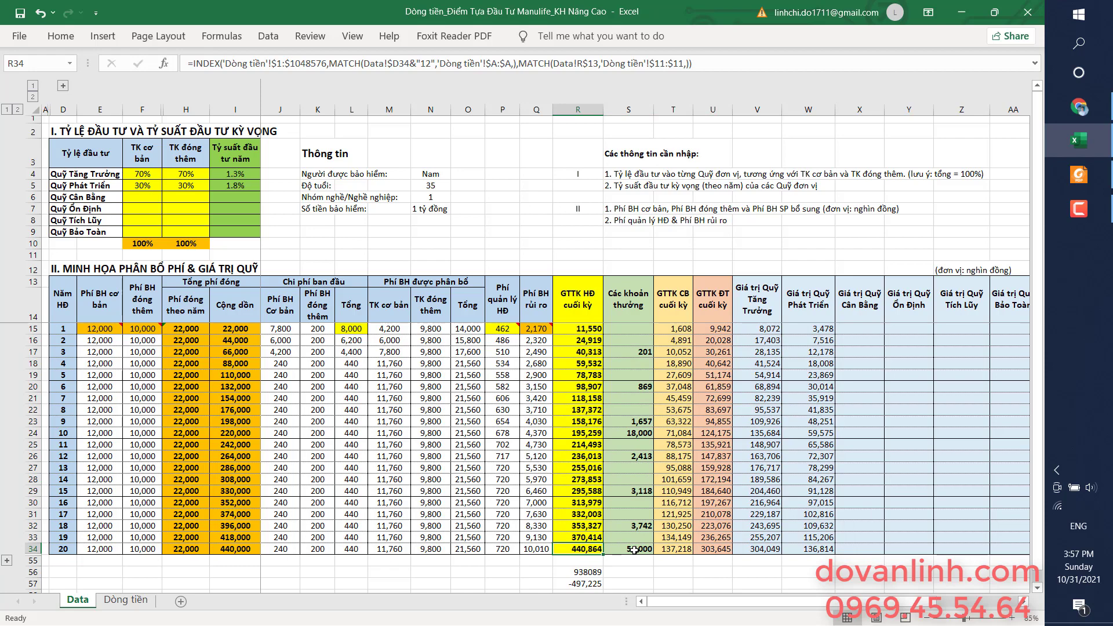
key("alt+Tab")
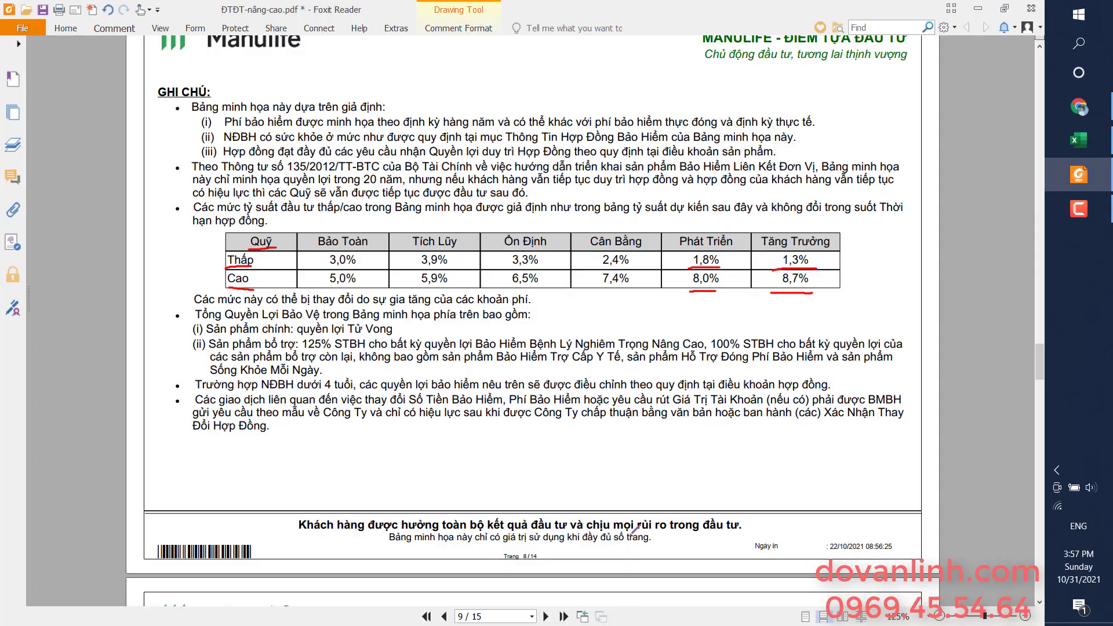
Step: On the page 5 benefits table, mark the 'thấp' heading and underline 440.847 in red
left_click_drag(1039, 374, 1046, 226)
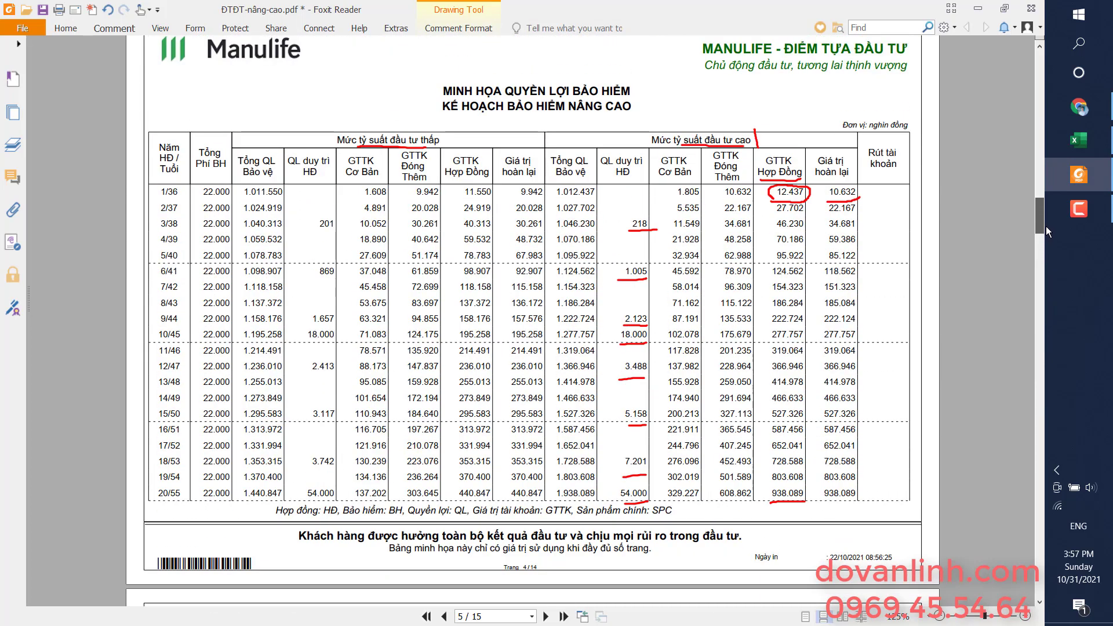
left_click_drag(440, 132, 443, 150)
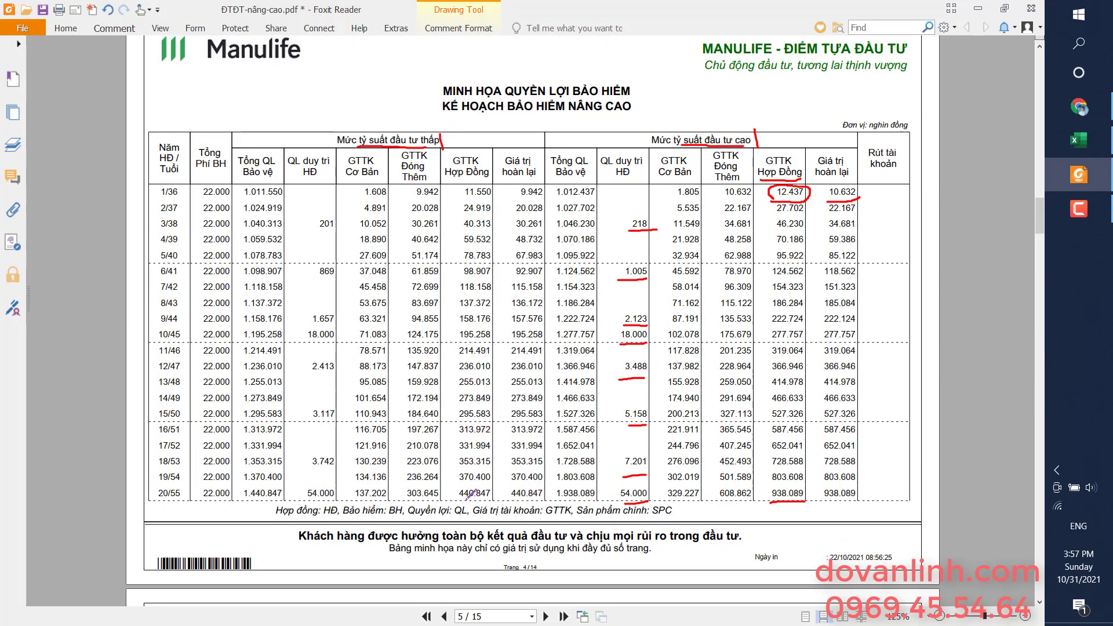
left_click_drag(462, 500, 491, 497)
key("alt+Tab")
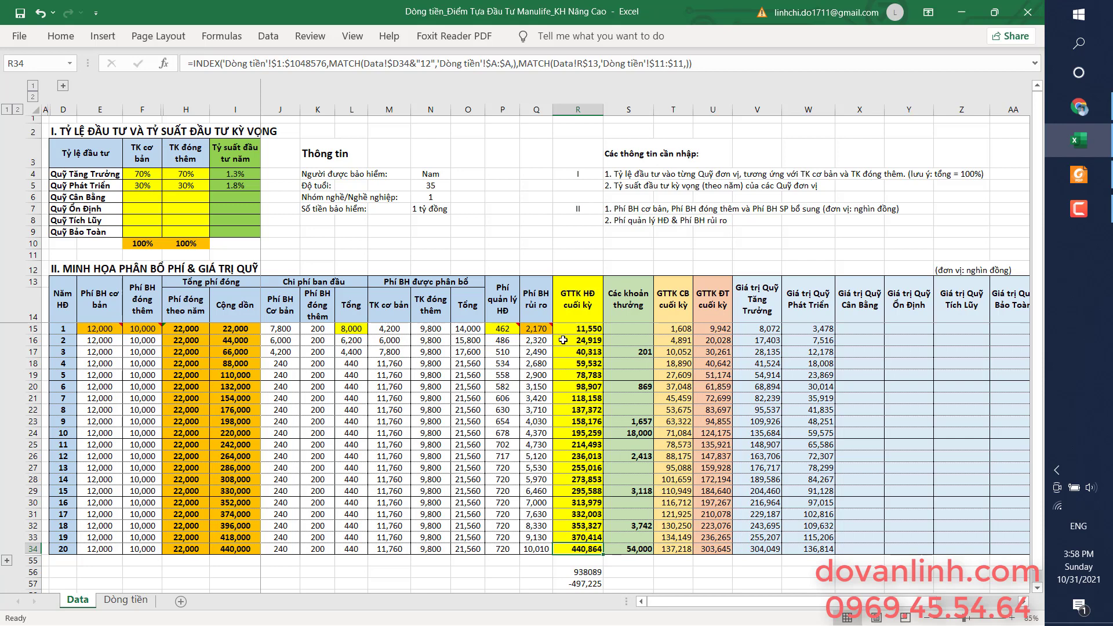
mouse_move(577, 328)
left_mouse_down()
mouse_move(585, 438)
mouse_move(802, 548)
left_mouse_up()
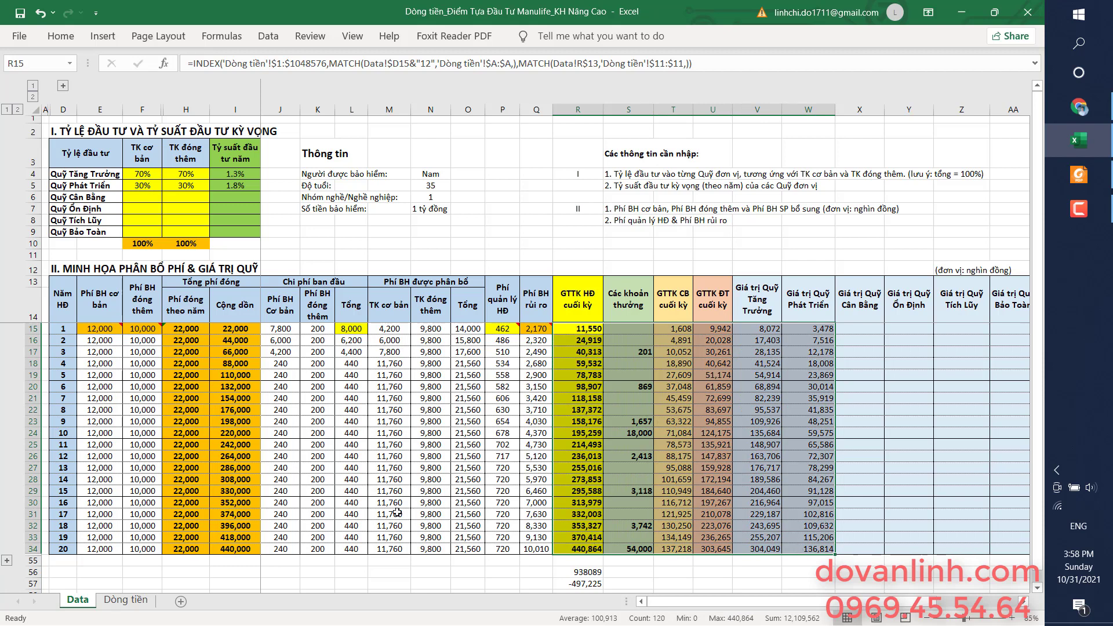
left_click(125, 600)
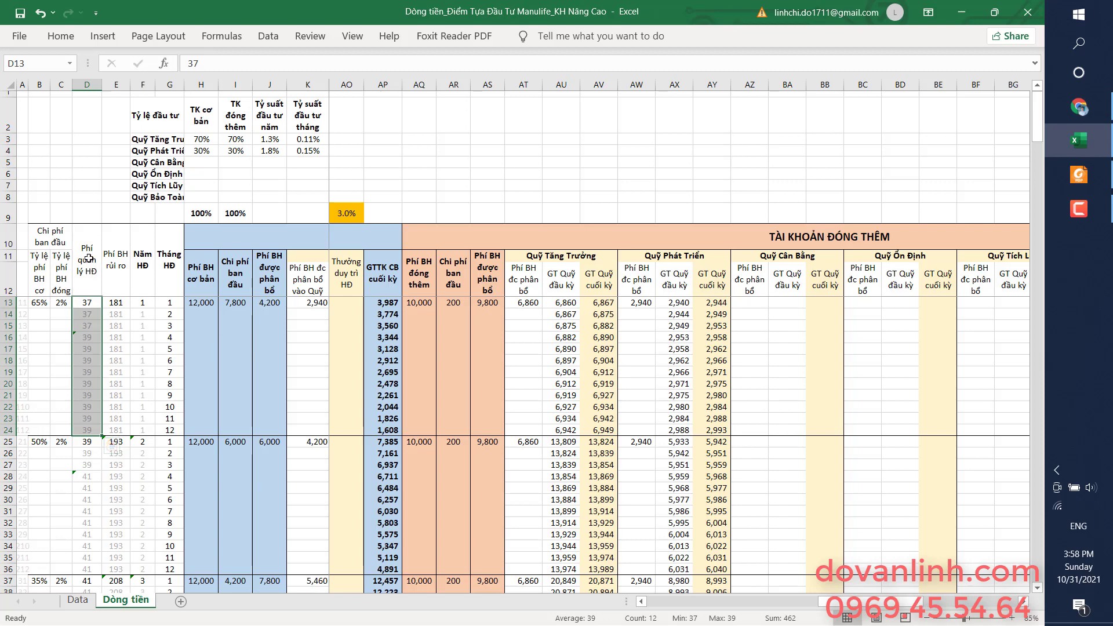
left_click_drag(84, 241, 113, 266)
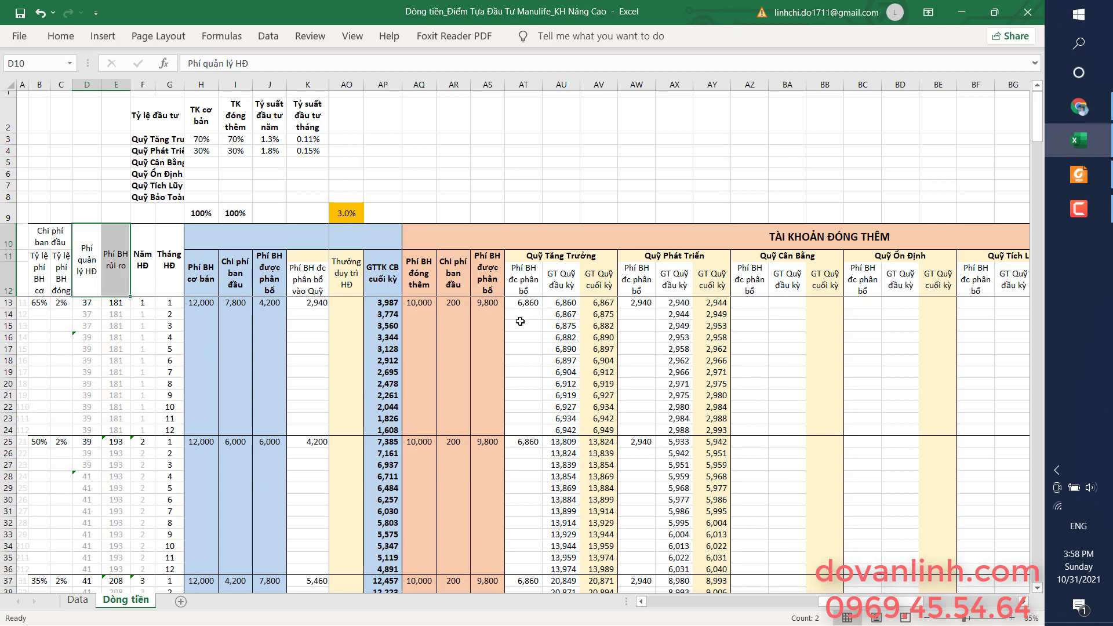
left_click_drag(835, 609, 667, 605)
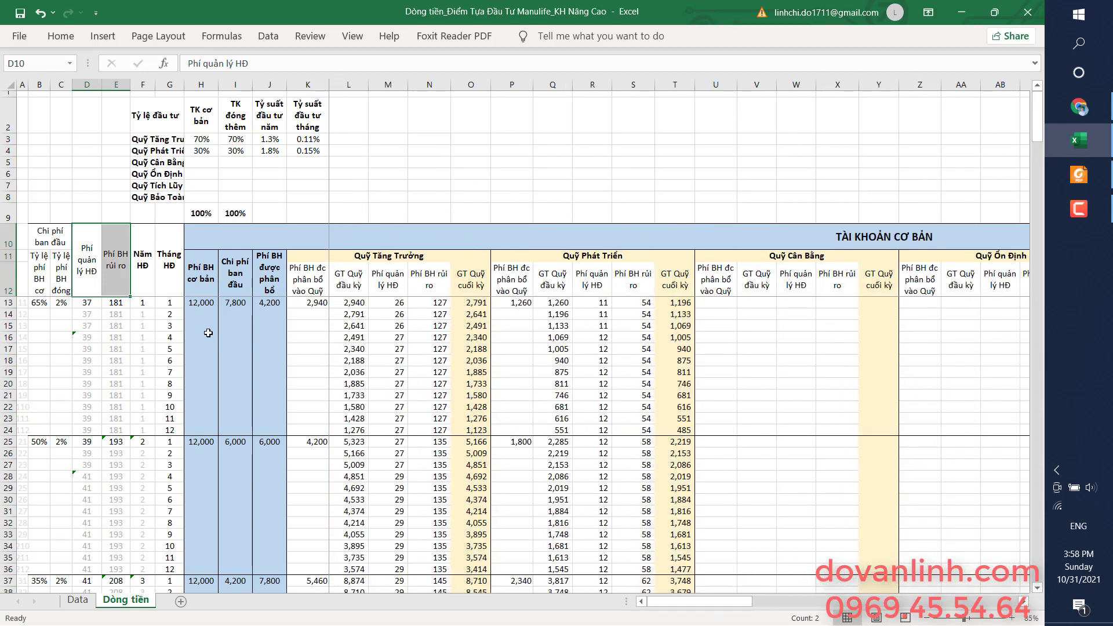
left_click(122, 338)
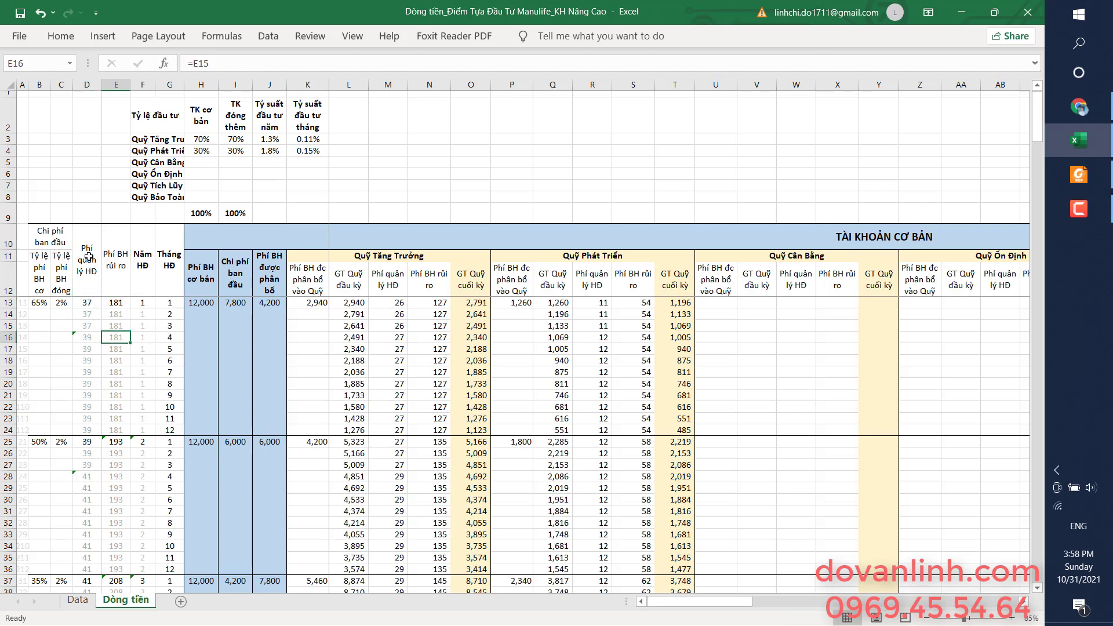
left_click_drag(87, 298, 88, 432)
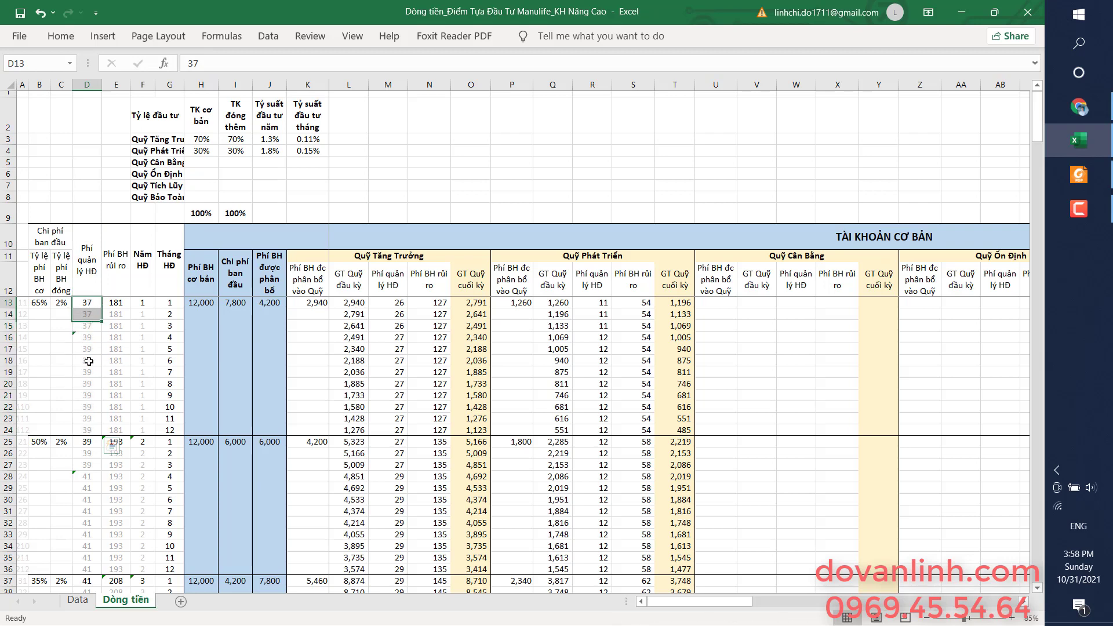
left_click_drag(87, 302, 92, 431)
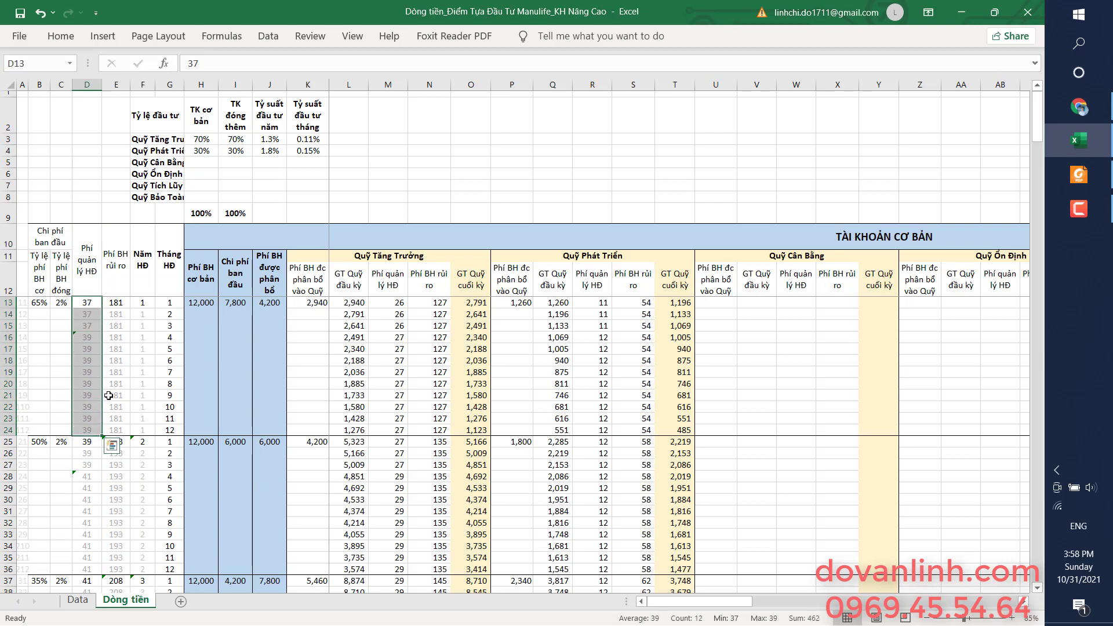
left_click(123, 285)
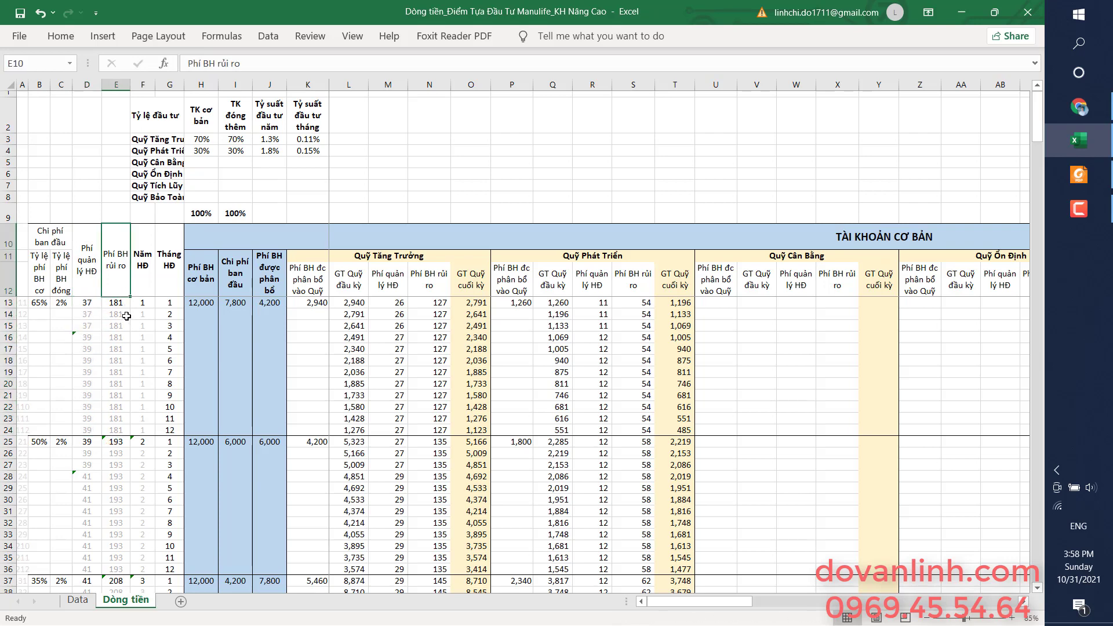
left_click_drag(117, 302, 118, 430)
left_click_drag(140, 338, 140, 431)
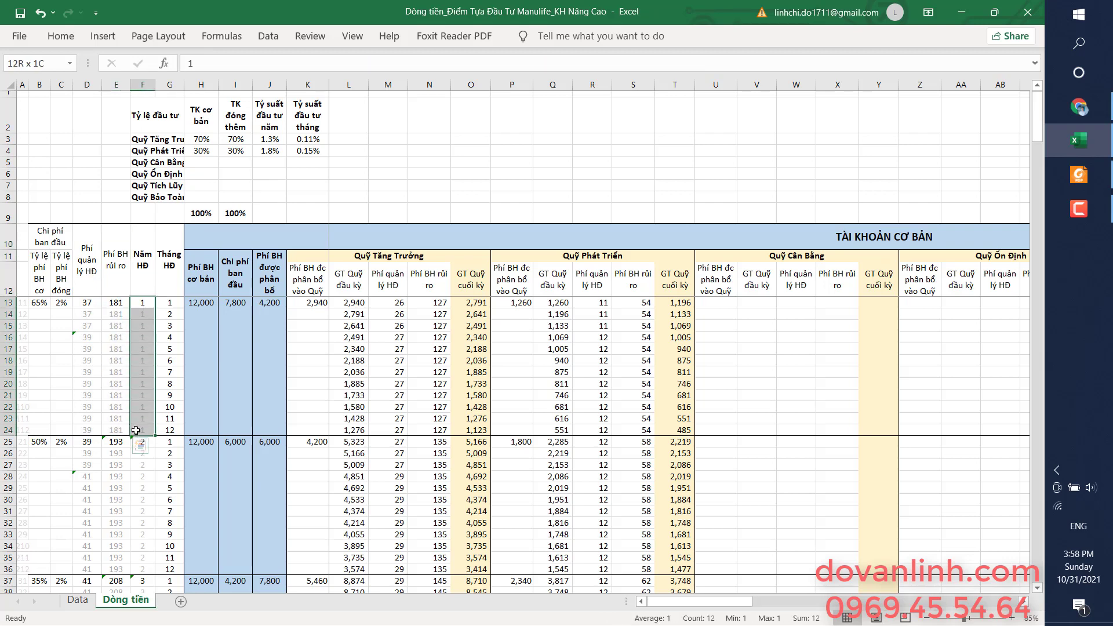
left_click_drag(116, 303, 115, 427)
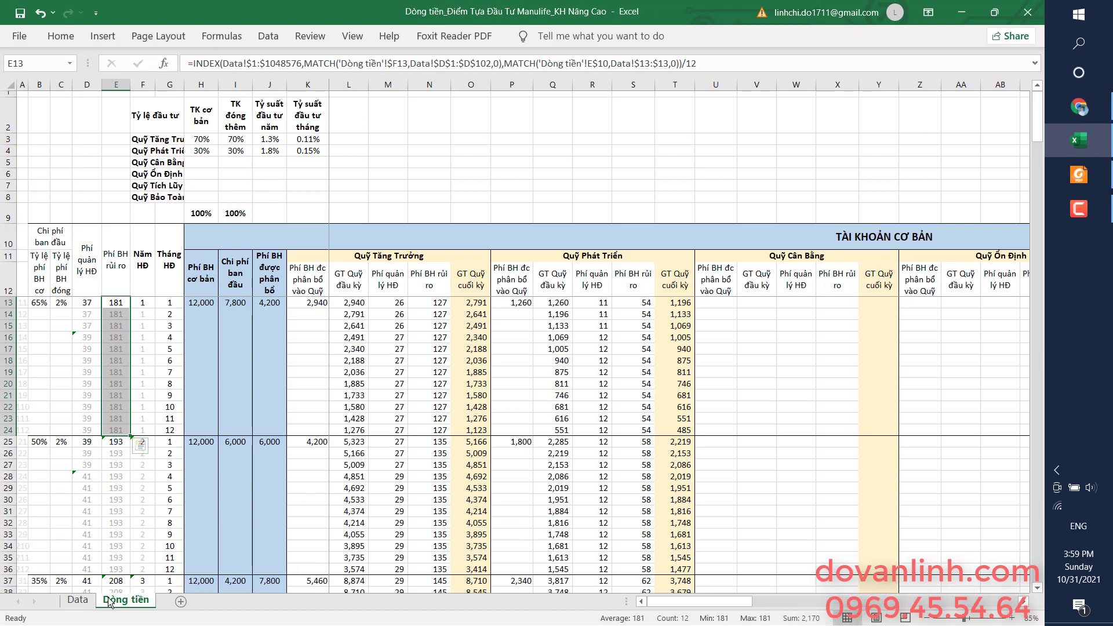
left_click(77, 600)
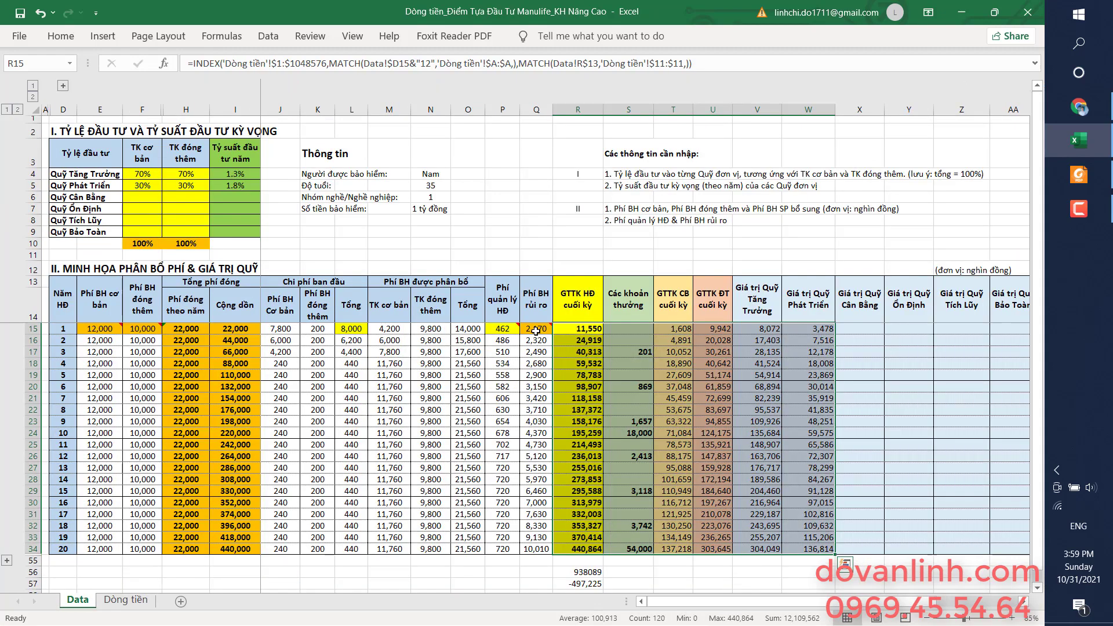
left_click(122, 601)
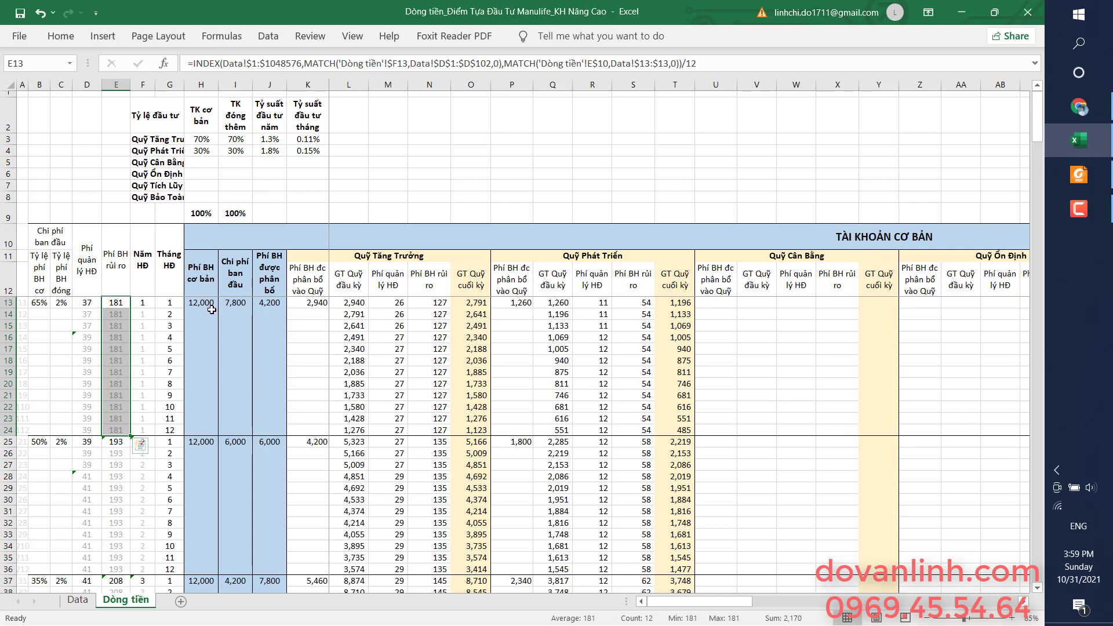
left_click(211, 305)
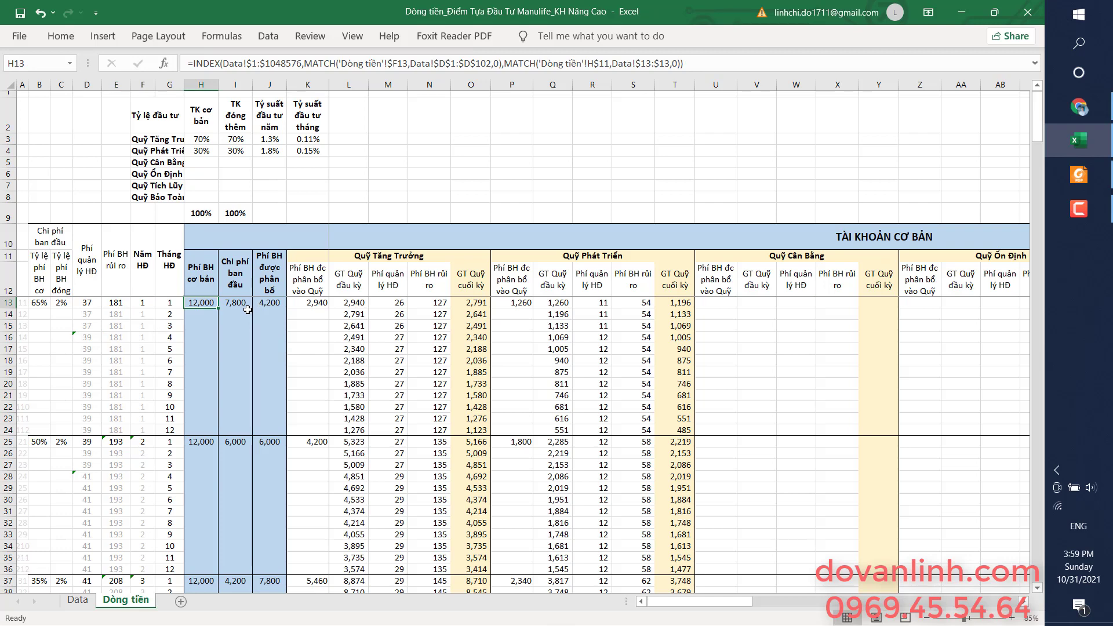
left_click(238, 304)
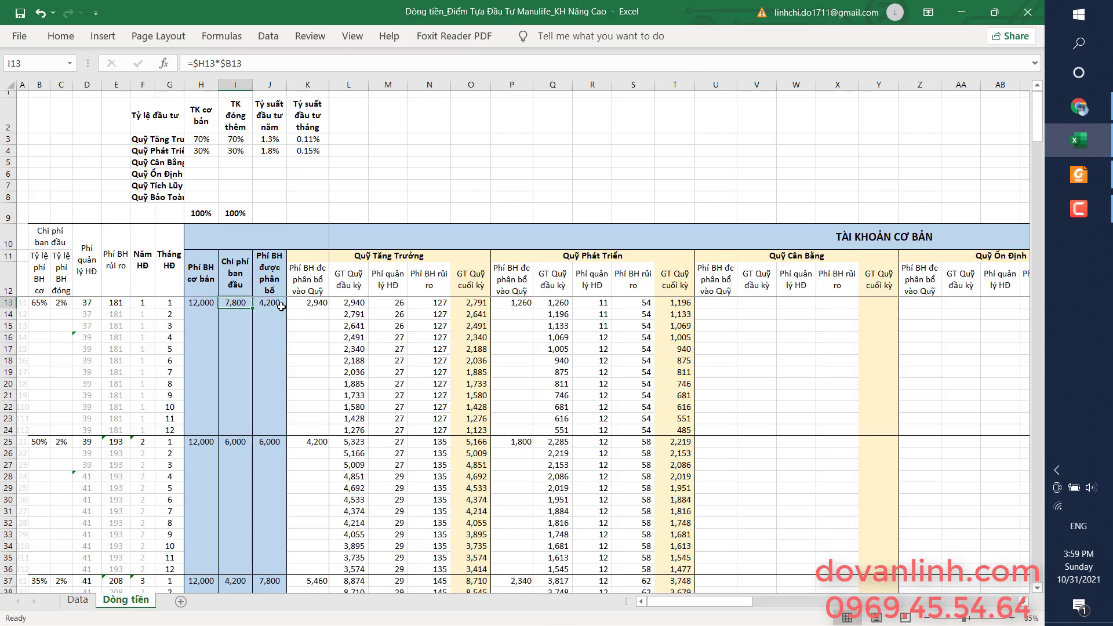
left_click(281, 305)
left_click(202, 271)
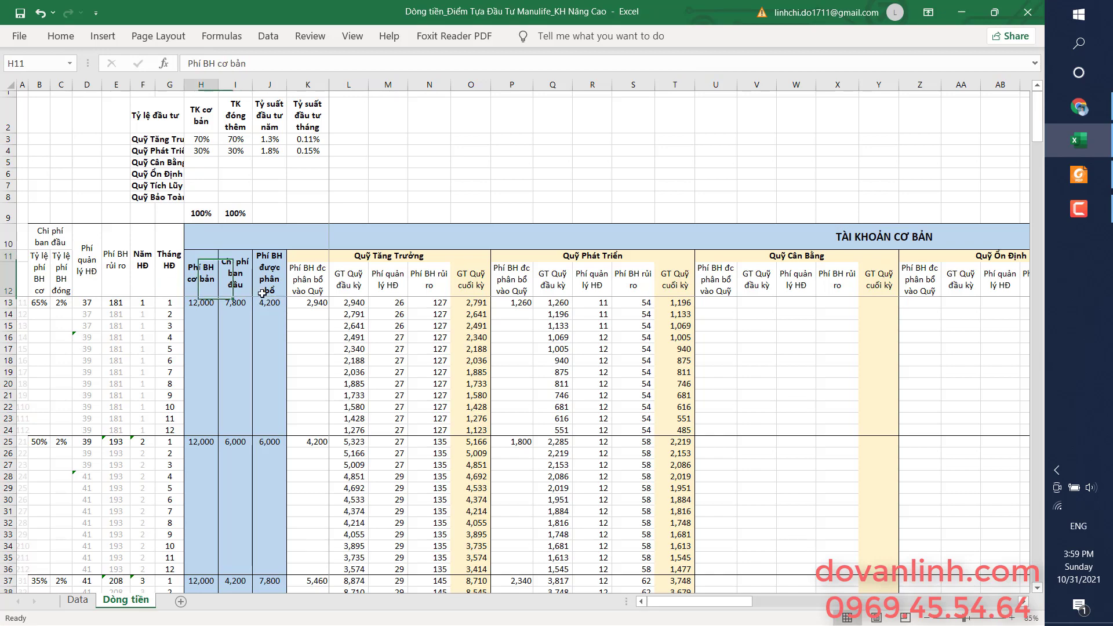
left_click_drag(262, 294, 273, 432)
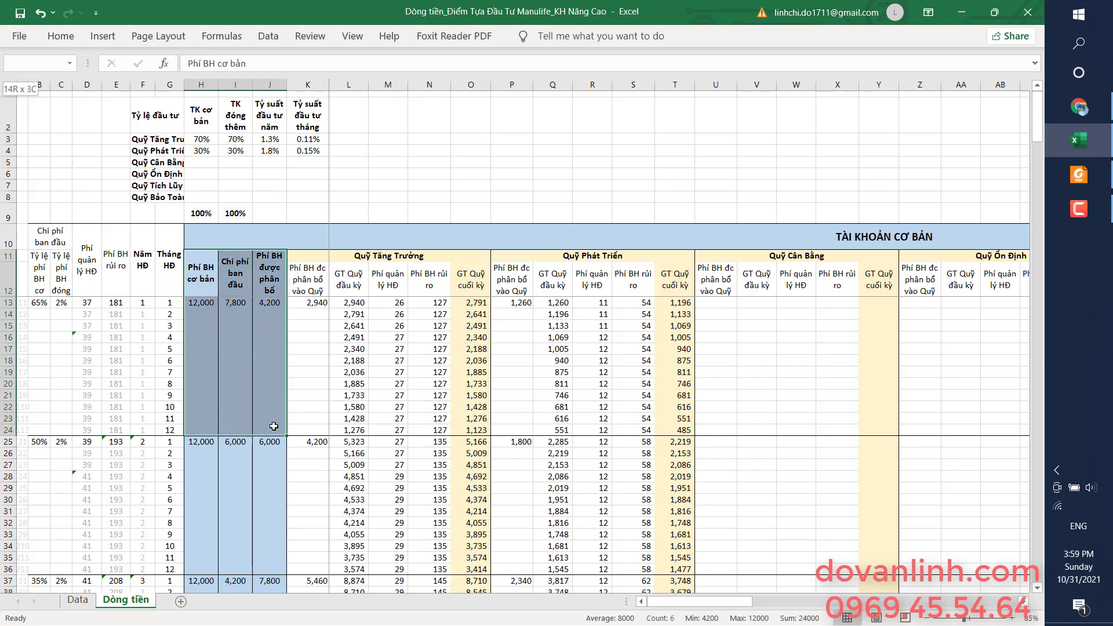
left_click(81, 603)
left_click(129, 600)
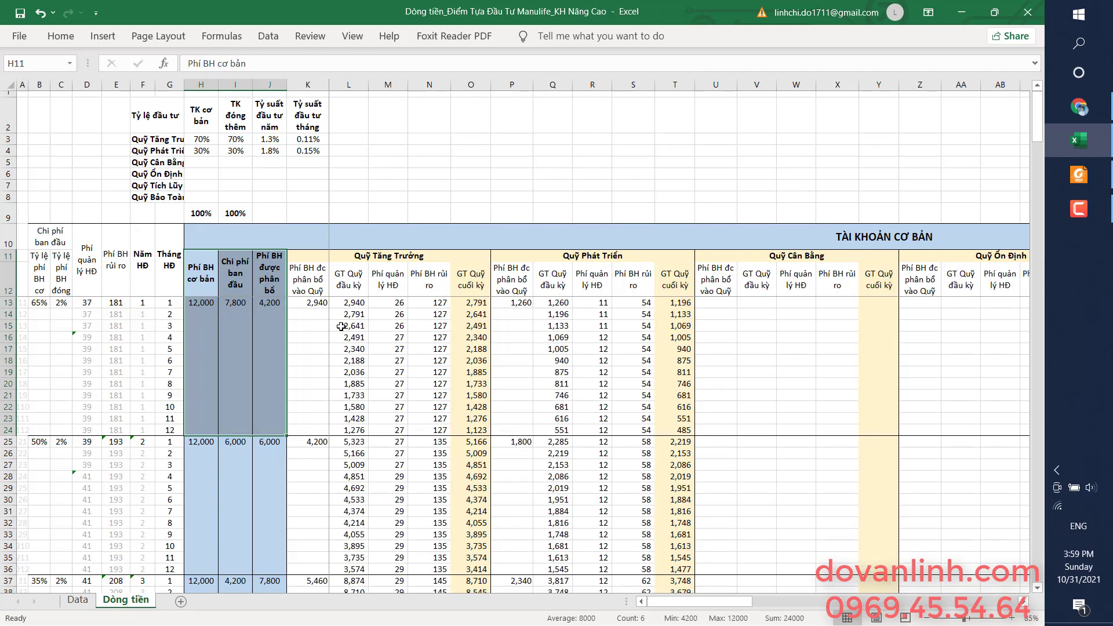
left_click(342, 314)
left_click(271, 300)
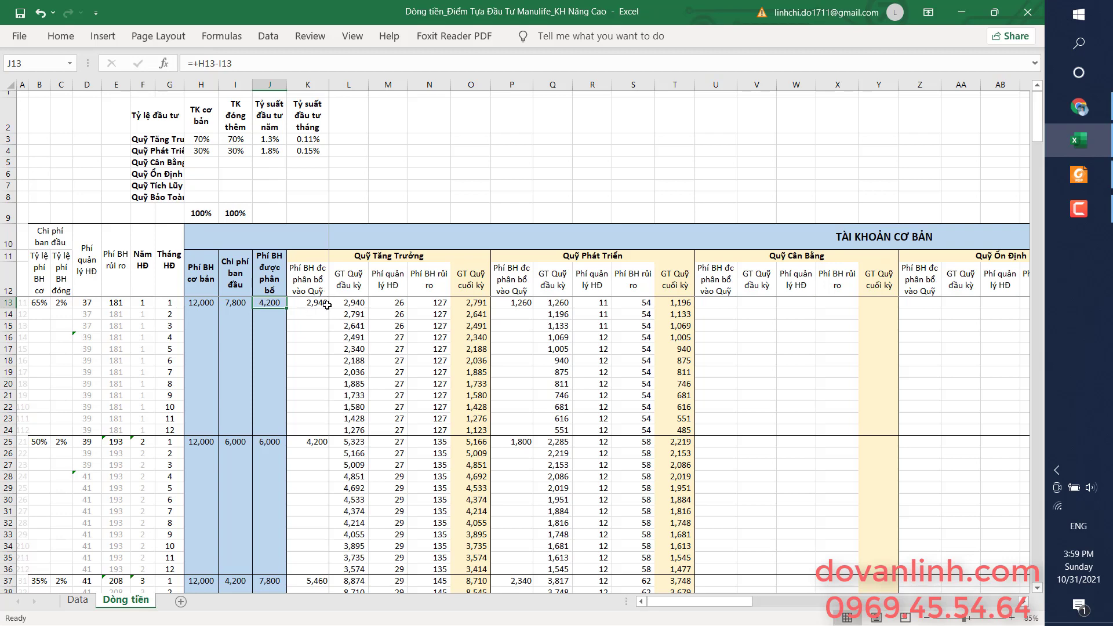
left_click(327, 305)
left_click(378, 65)
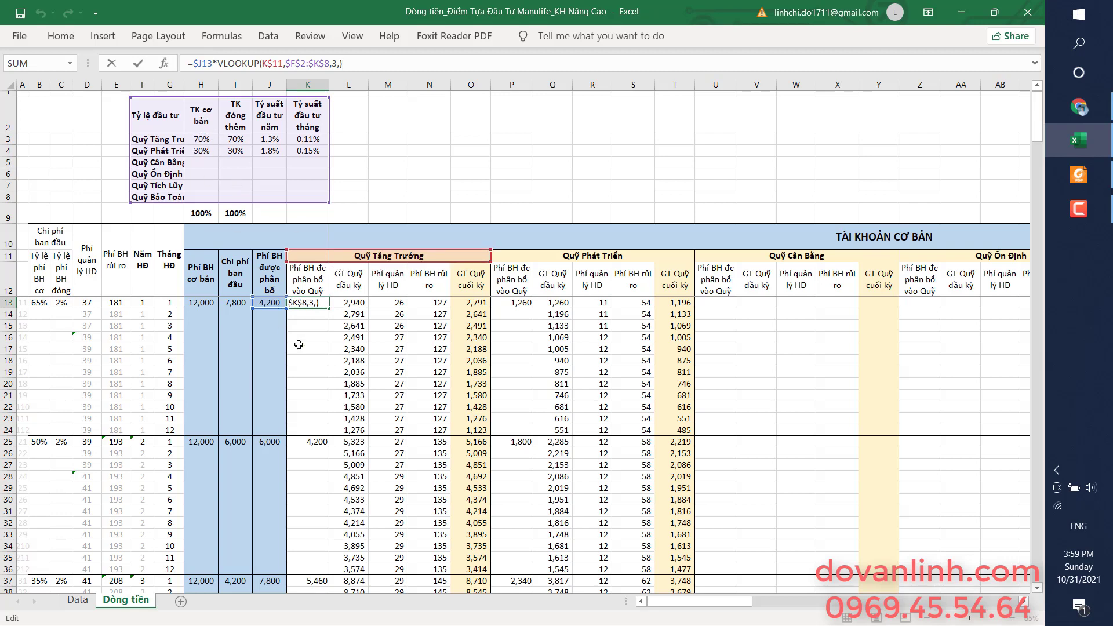
key("ctrl+Return")
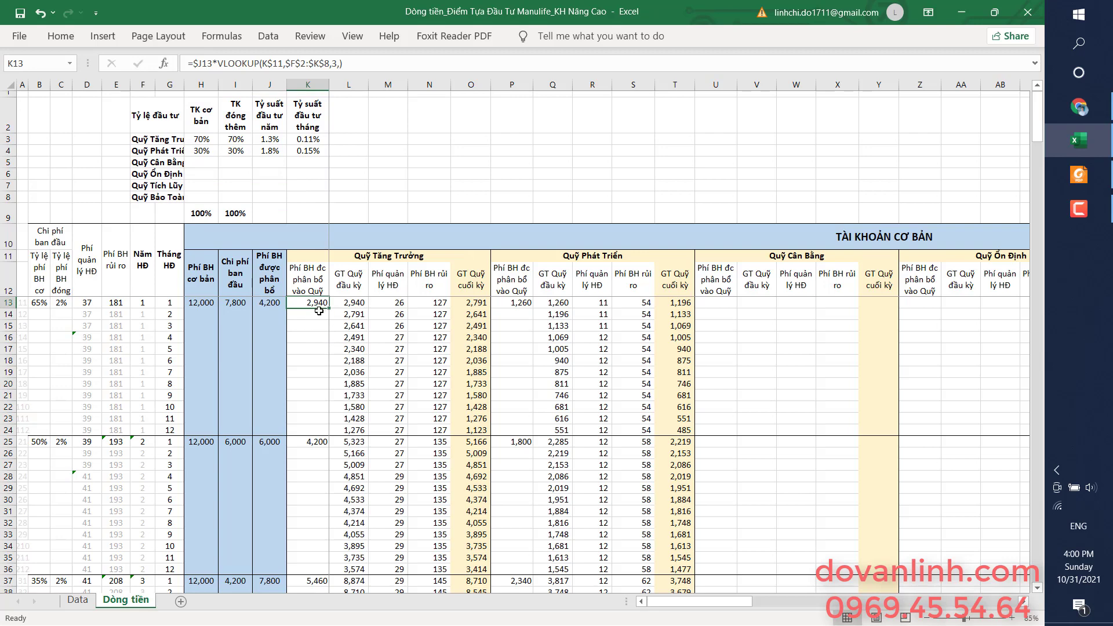
left_click(526, 306)
key("F2")
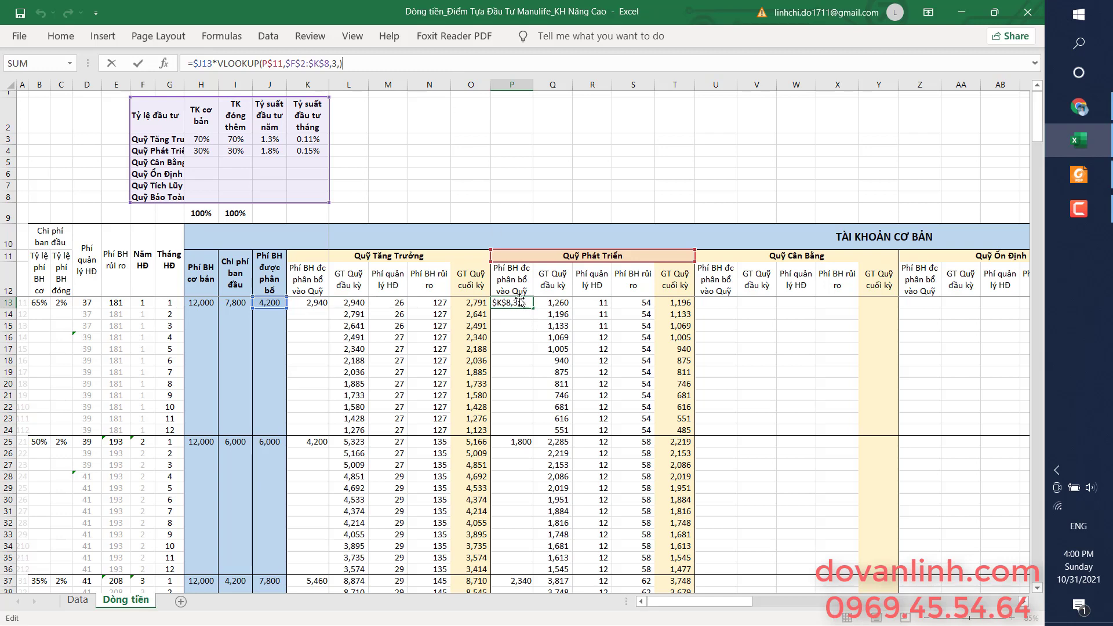
key("ctrl+Return")
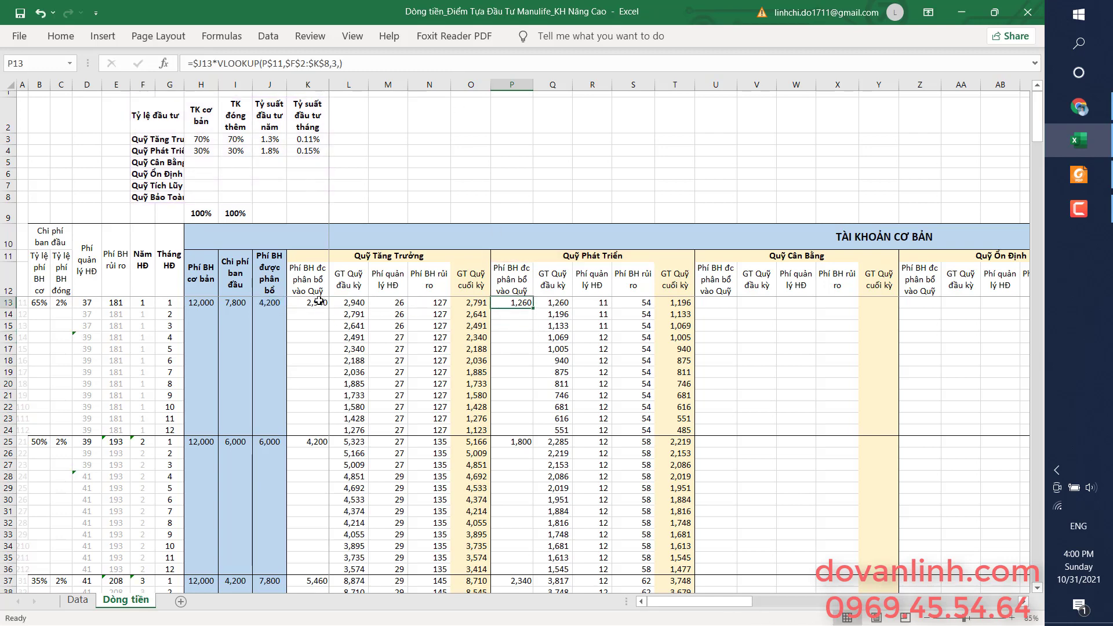
left_click(318, 301, "ctrl")
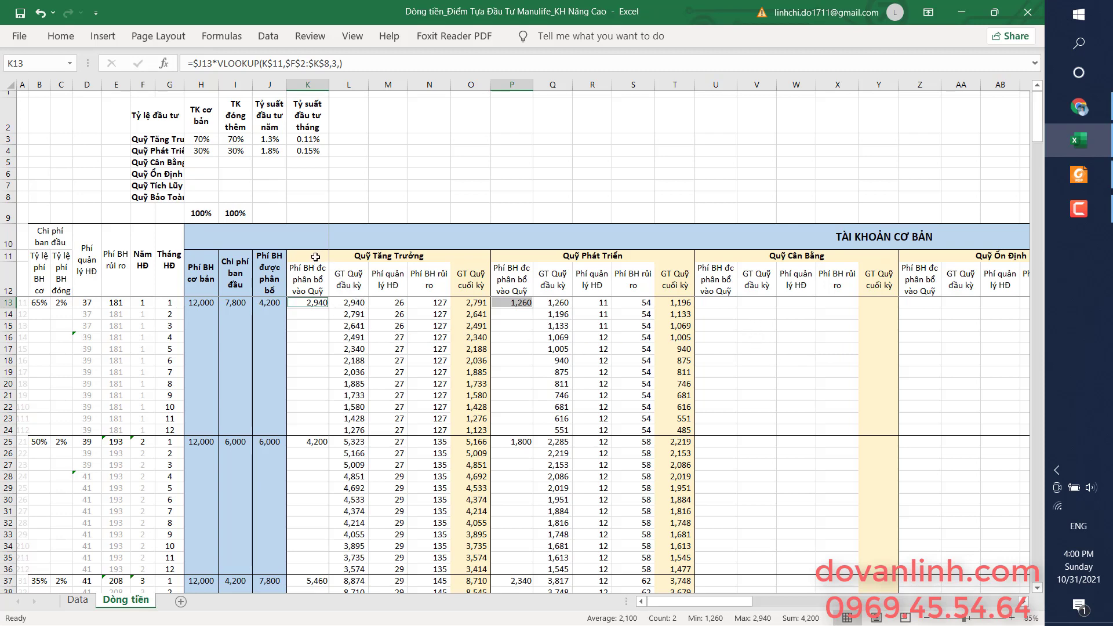
left_click(363, 306)
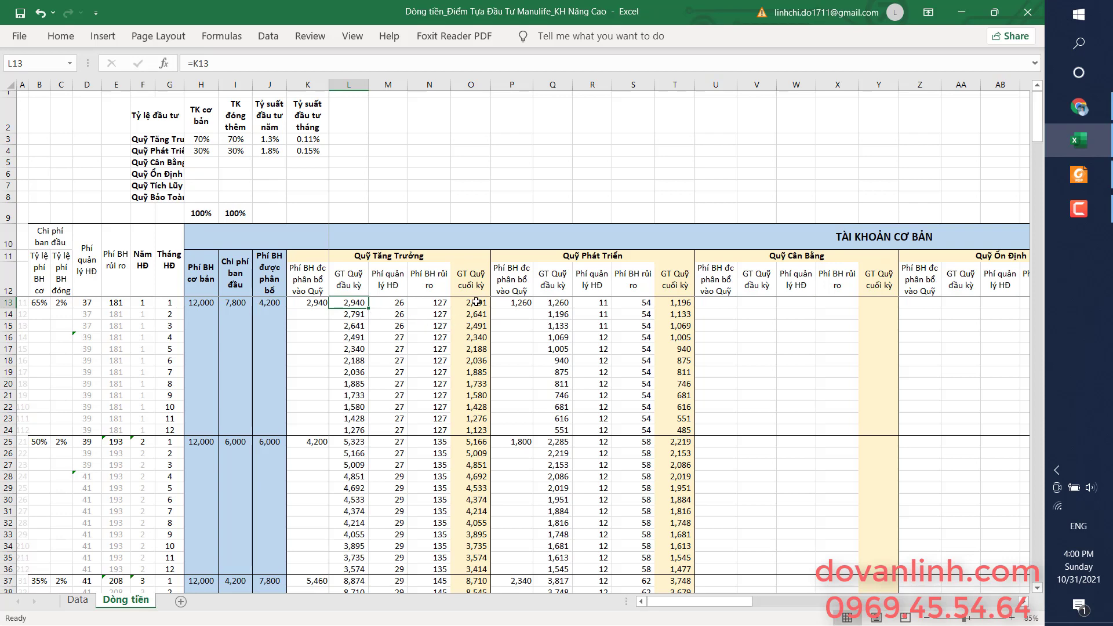
left_click(476, 302)
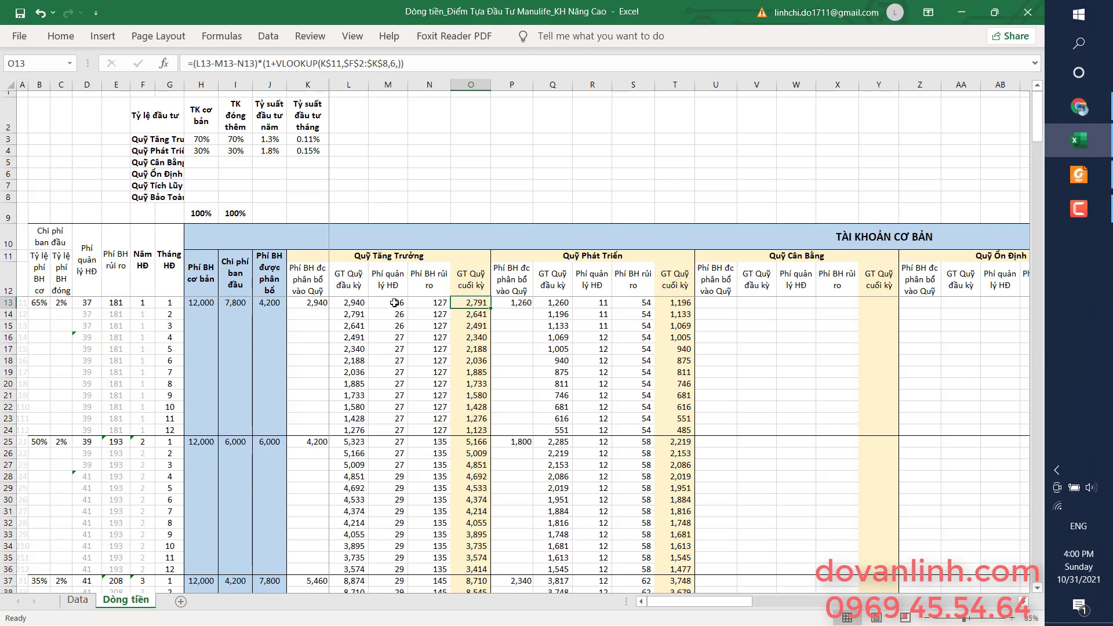
left_click(393, 303)
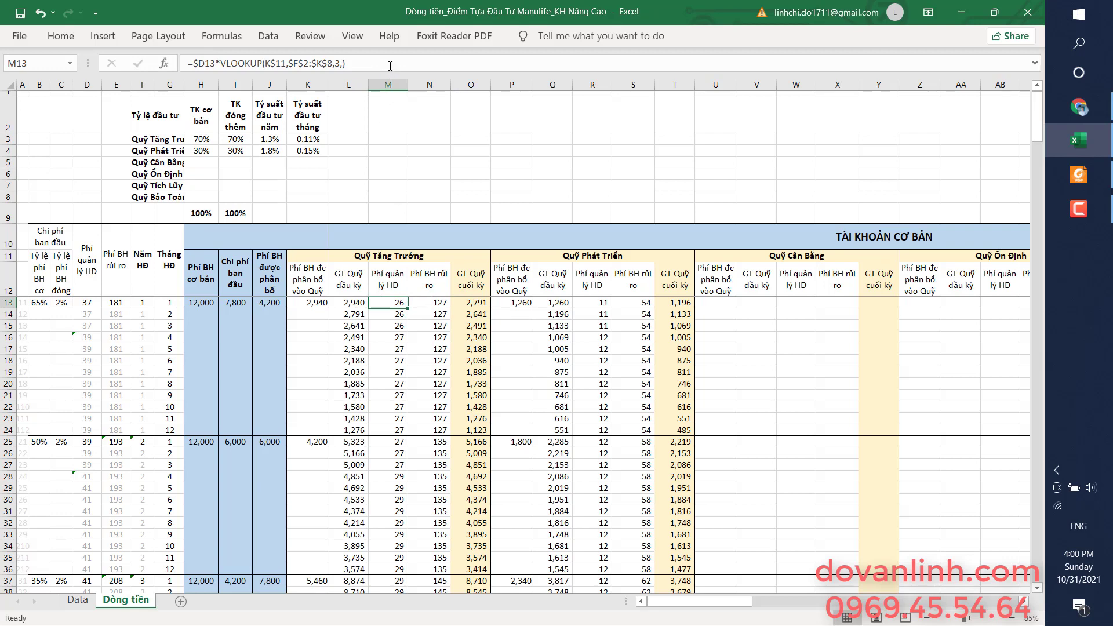
left_click(391, 64)
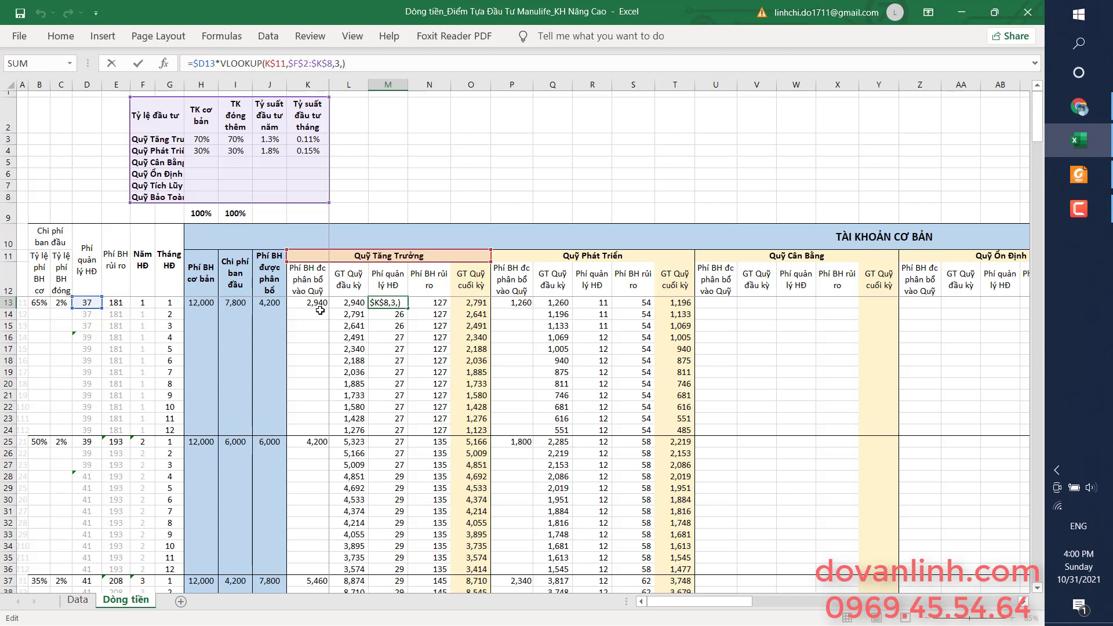
left_click(386, 328)
left_click(391, 304)
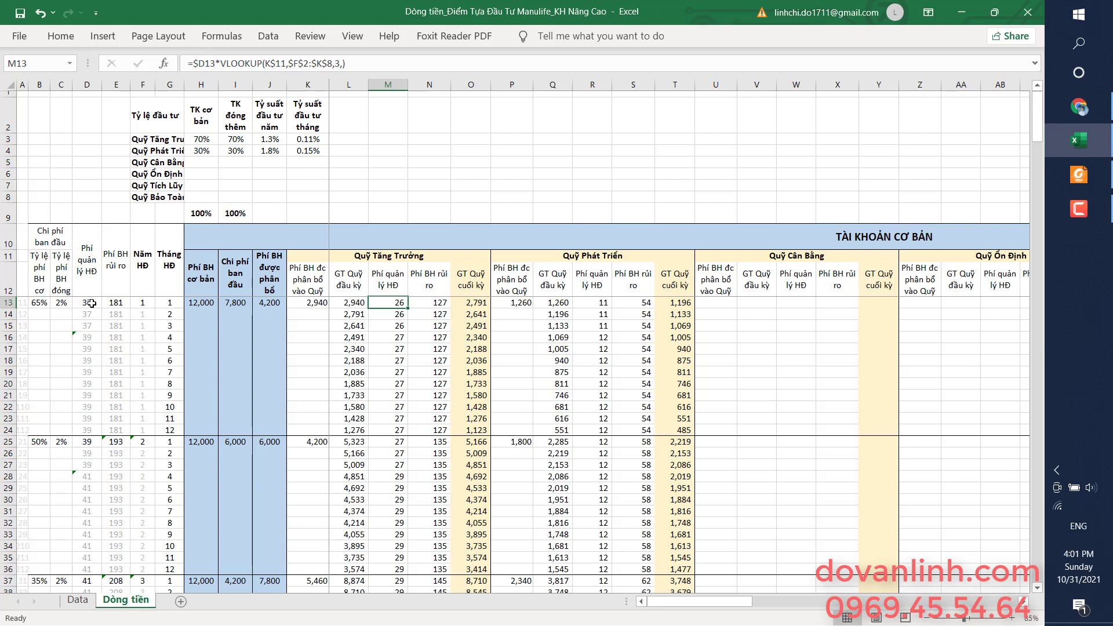
left_click(92, 304)
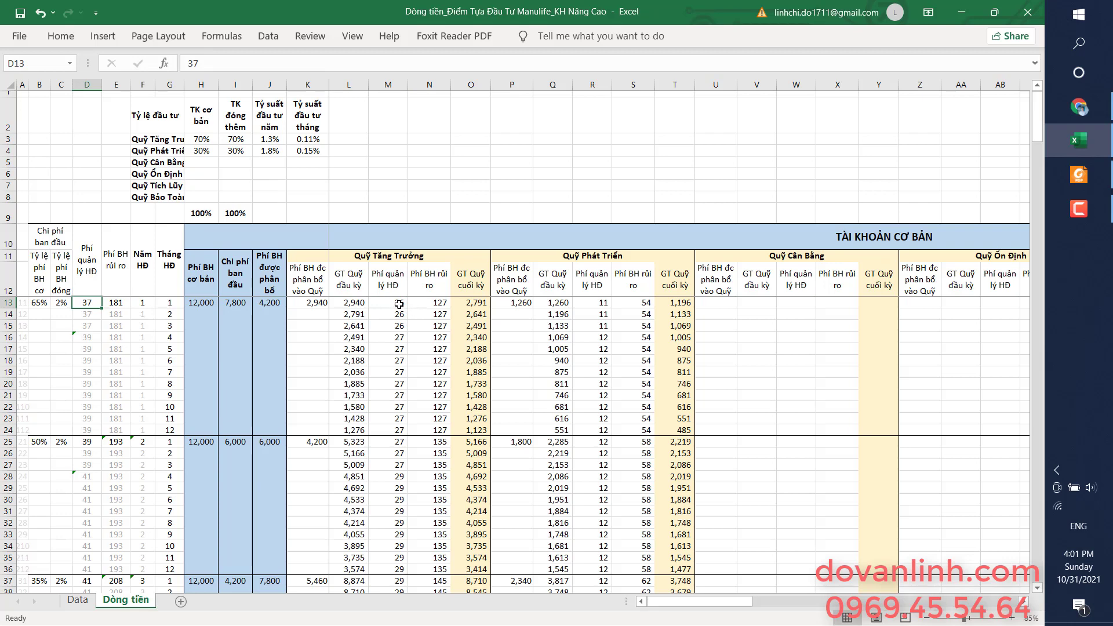
left_click(399, 303)
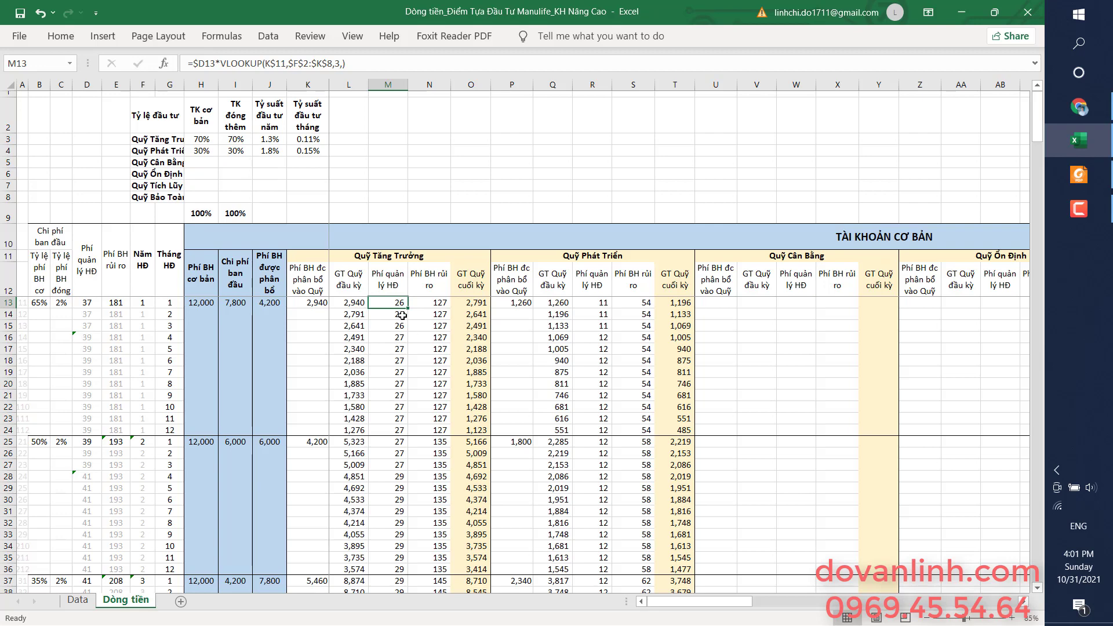
left_click(88, 303)
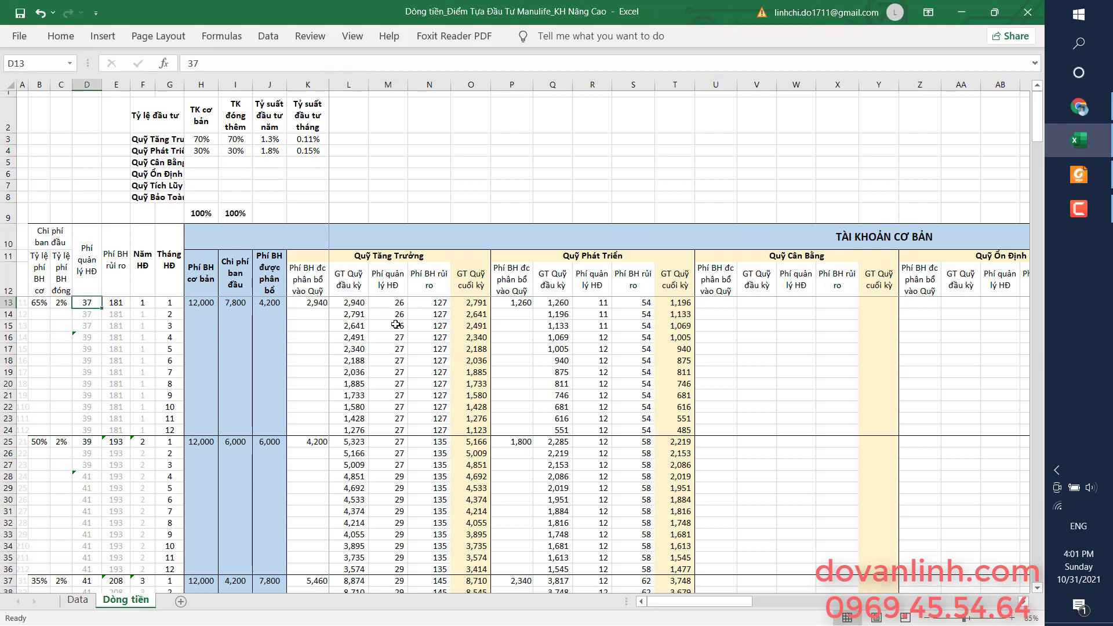
left_click(399, 305)
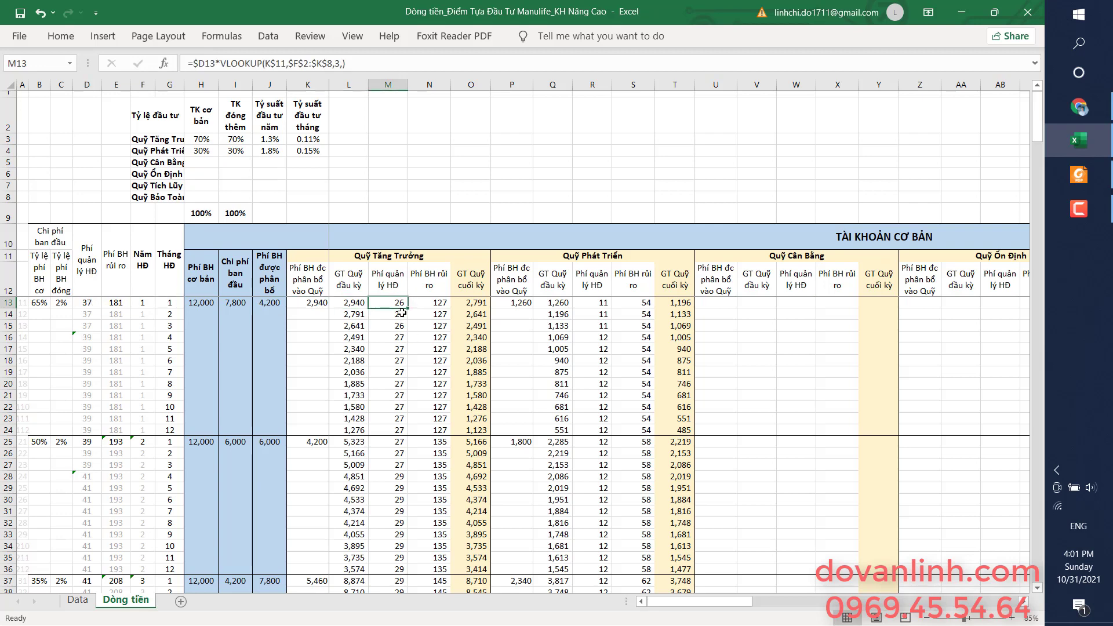
left_click(444, 304)
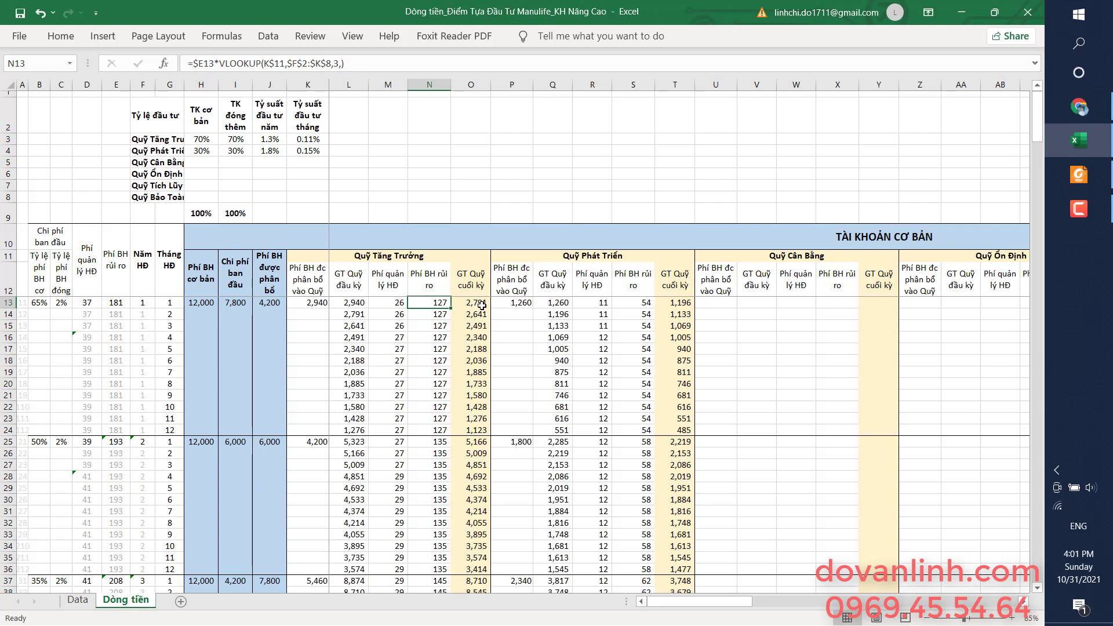
left_click(482, 305)
key("F2")
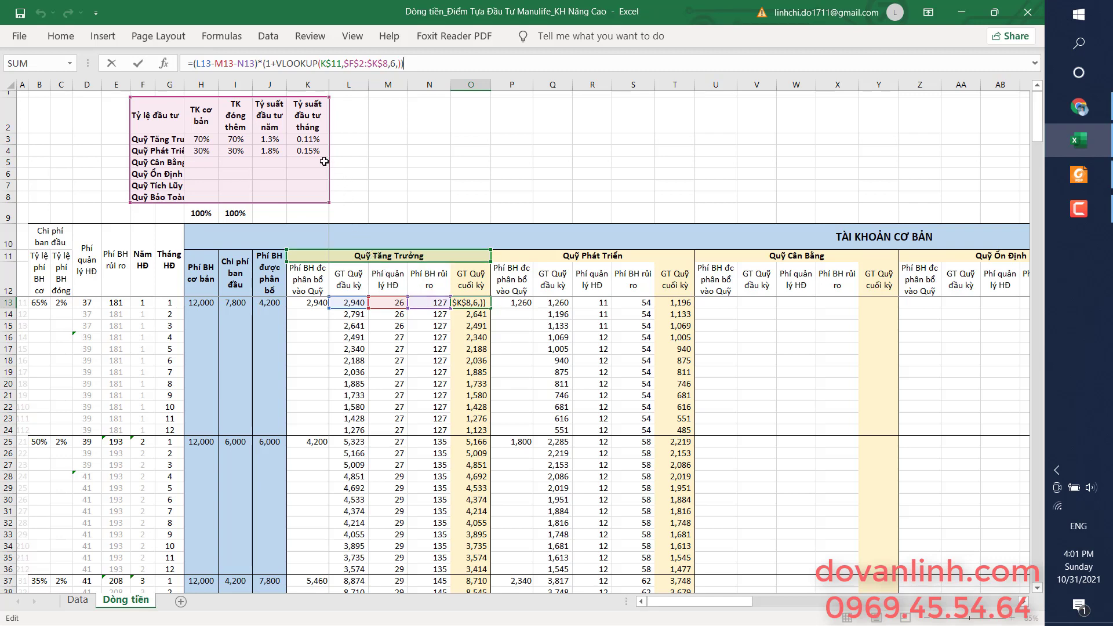
left_click(305, 140)
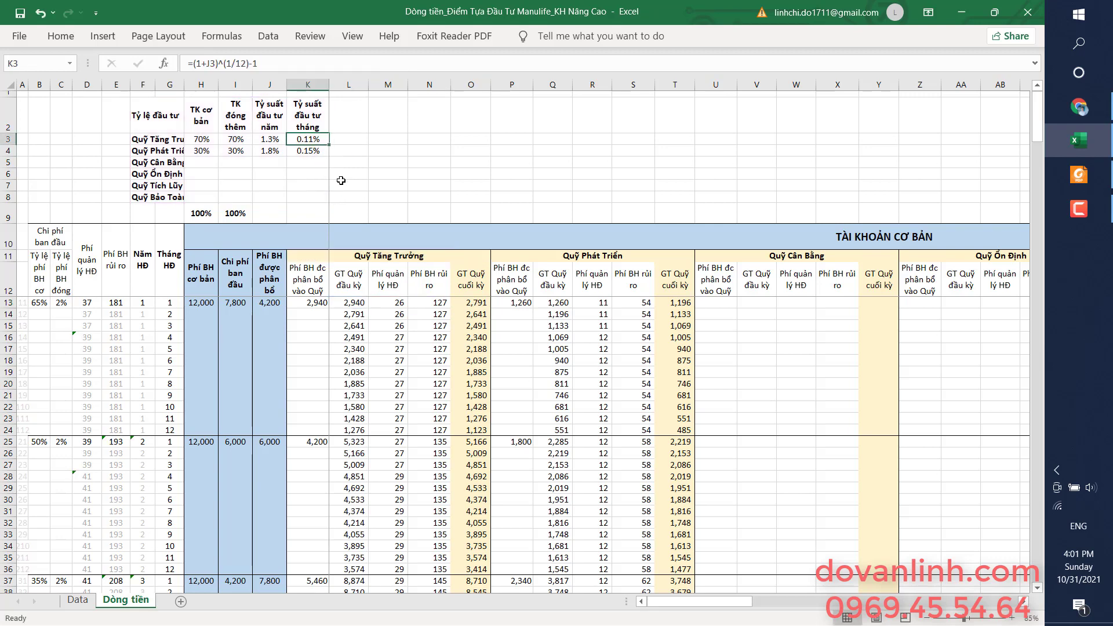
left_click(78, 600)
left_click(239, 175)
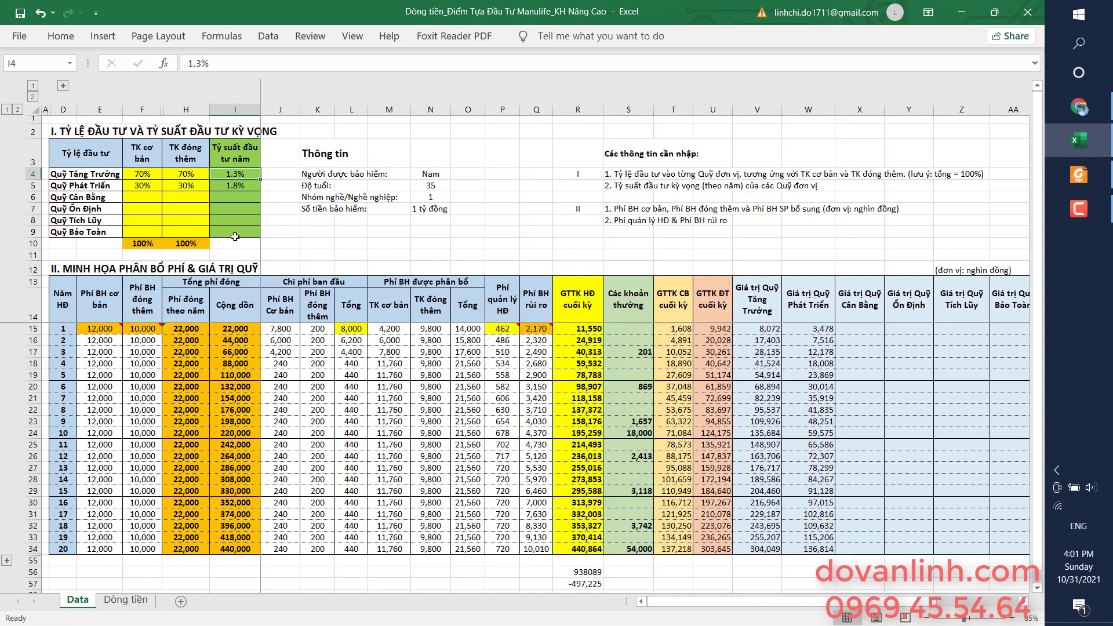
left_click(124, 601)
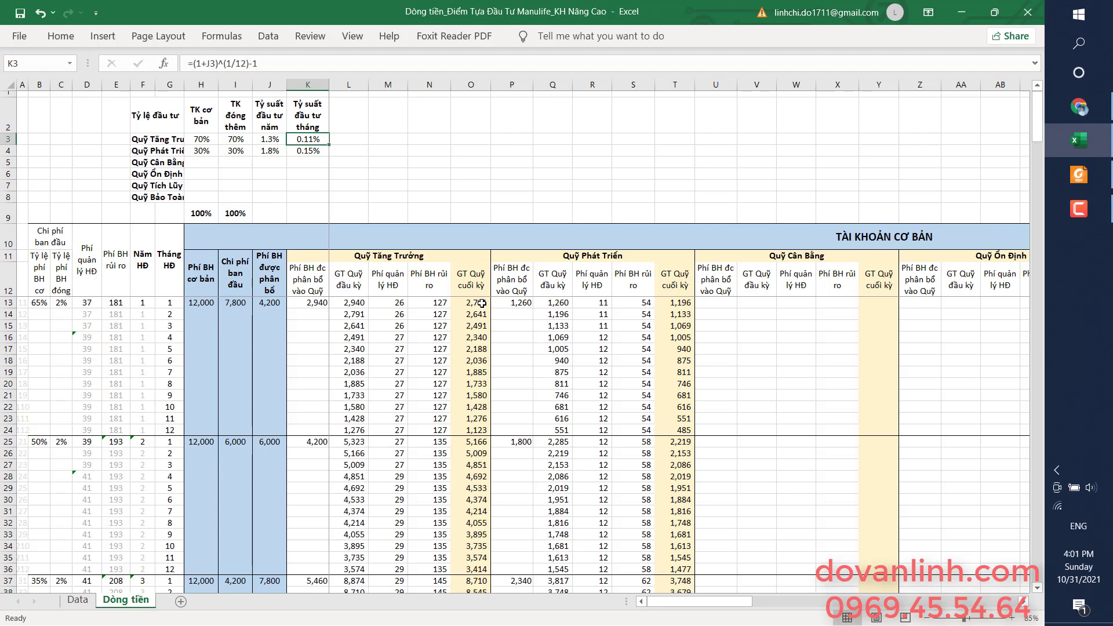
left_click(482, 303)
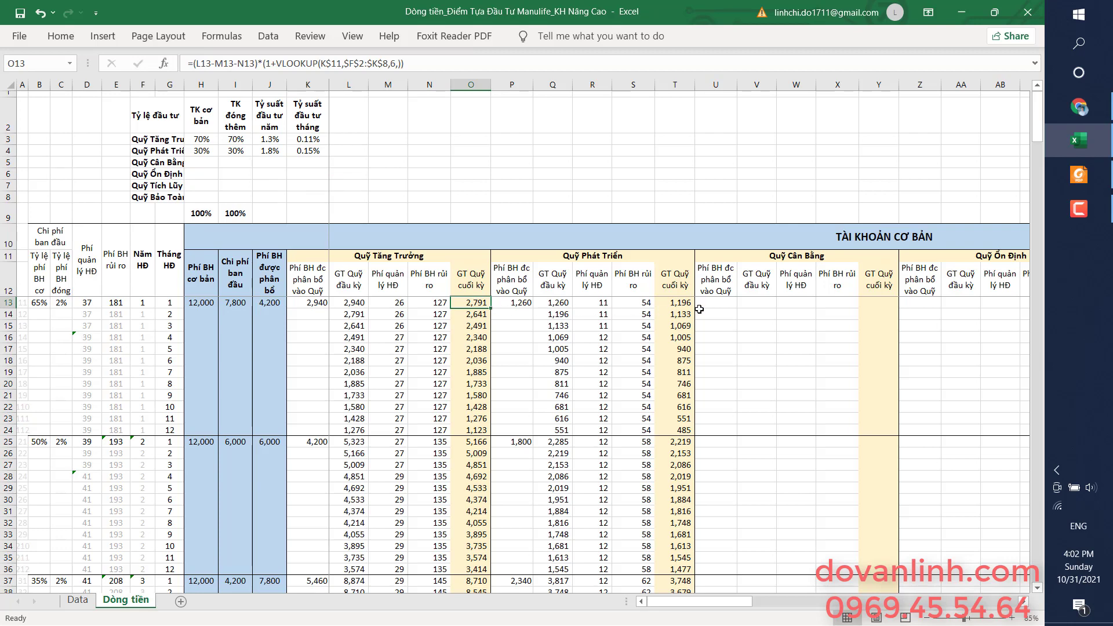
Step: Select month-12 fund values T24 (485) and O24 (1,123) to read their 1,608 sum
left_click(682, 303)
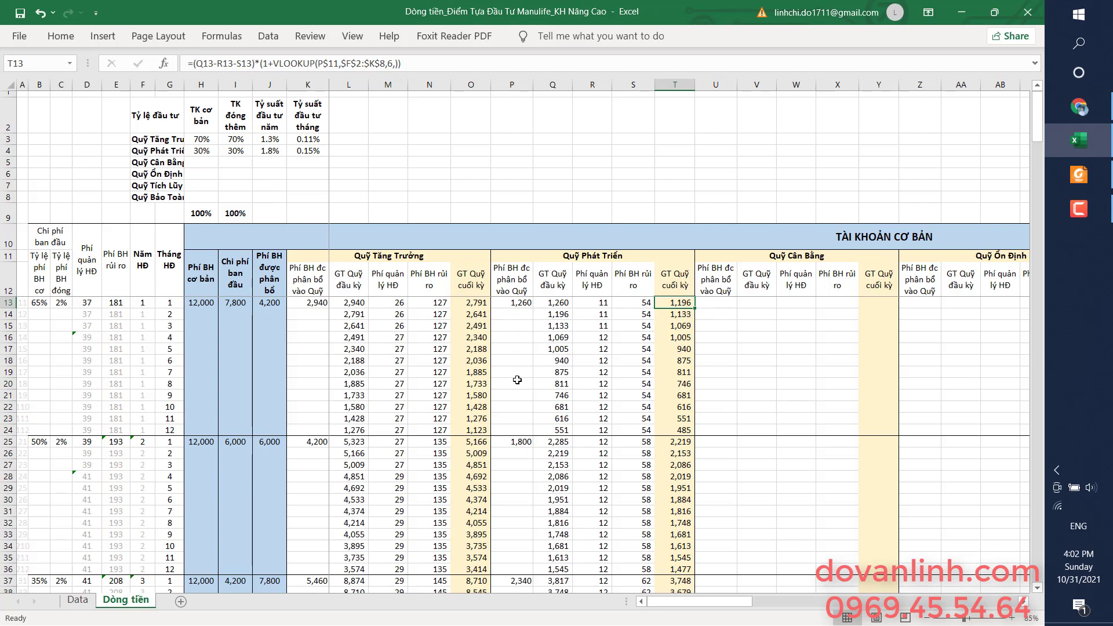
left_click(482, 430)
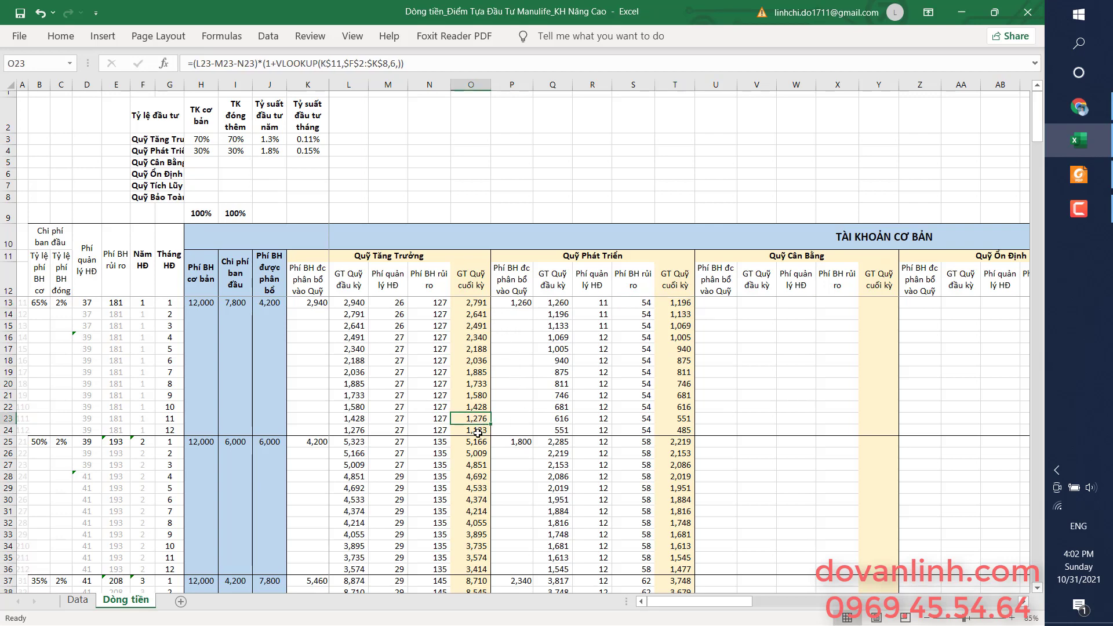
left_click(5, 430)
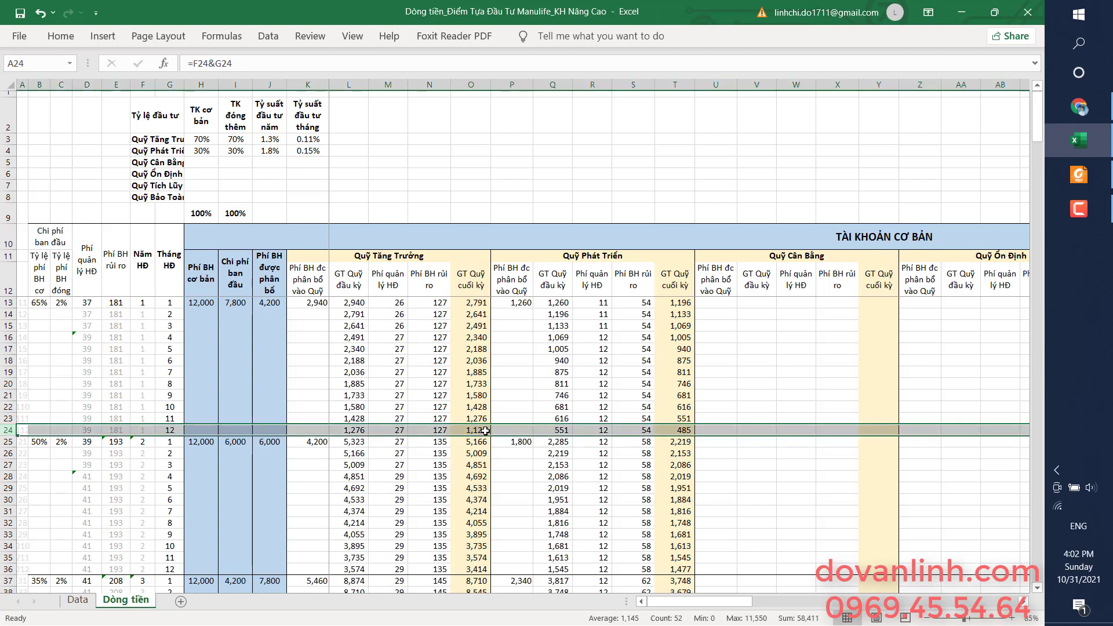
left_click(685, 430)
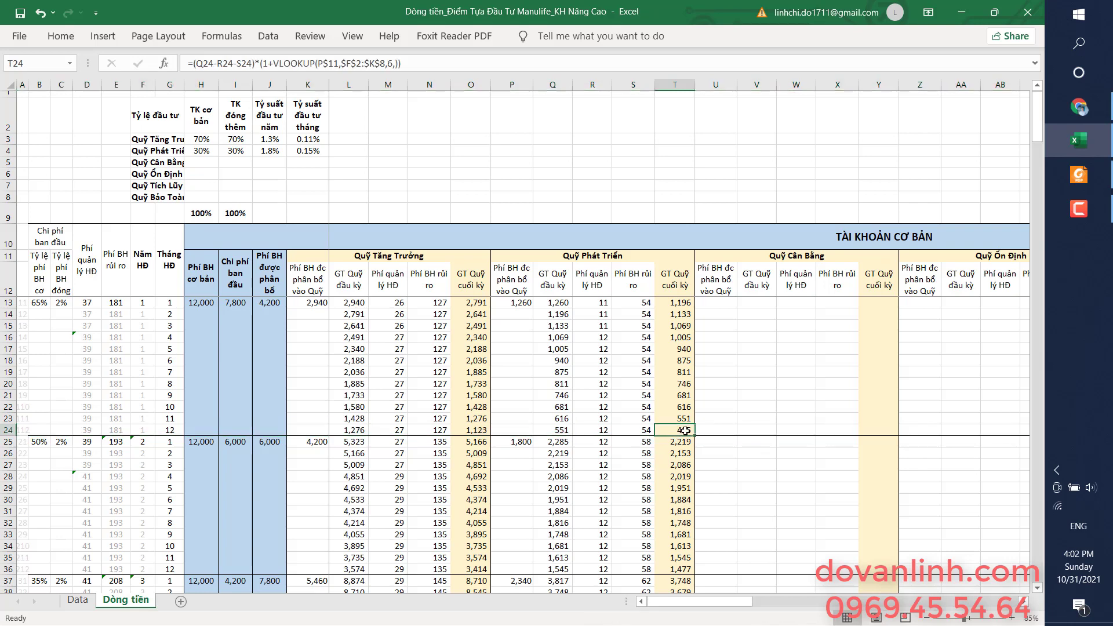
left_click(482, 433, "ctrl")
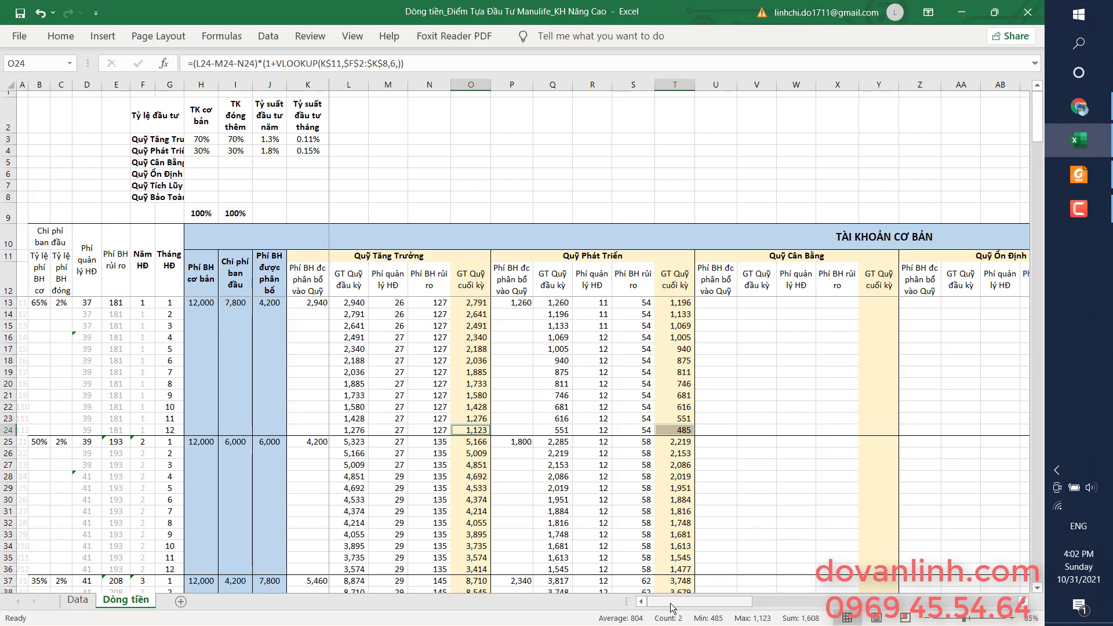
Step: Review the top-up section formulas in AQ13–AV13: premium, initial charge, allocation, opening and closing values
left_click_drag(672, 607, 858, 597)
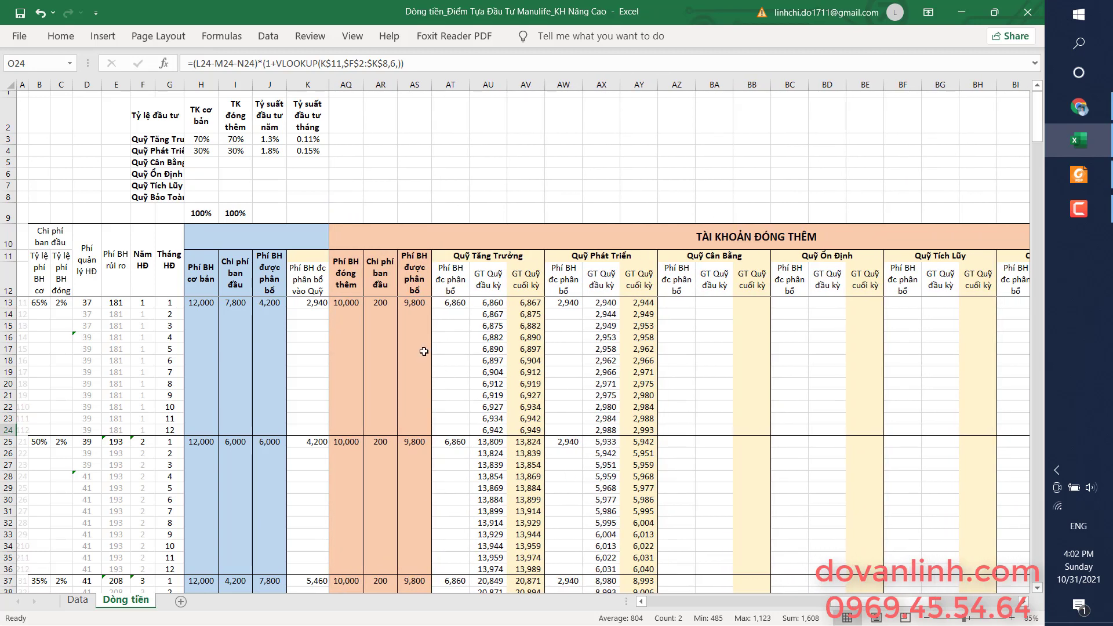
left_click(356, 303)
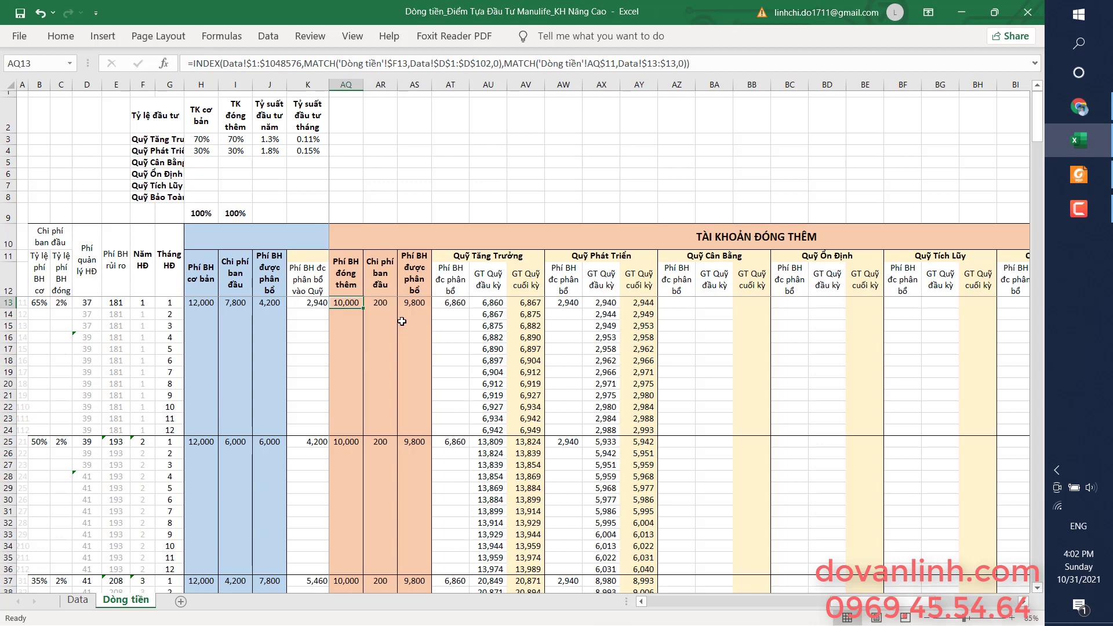
left_click(395, 302)
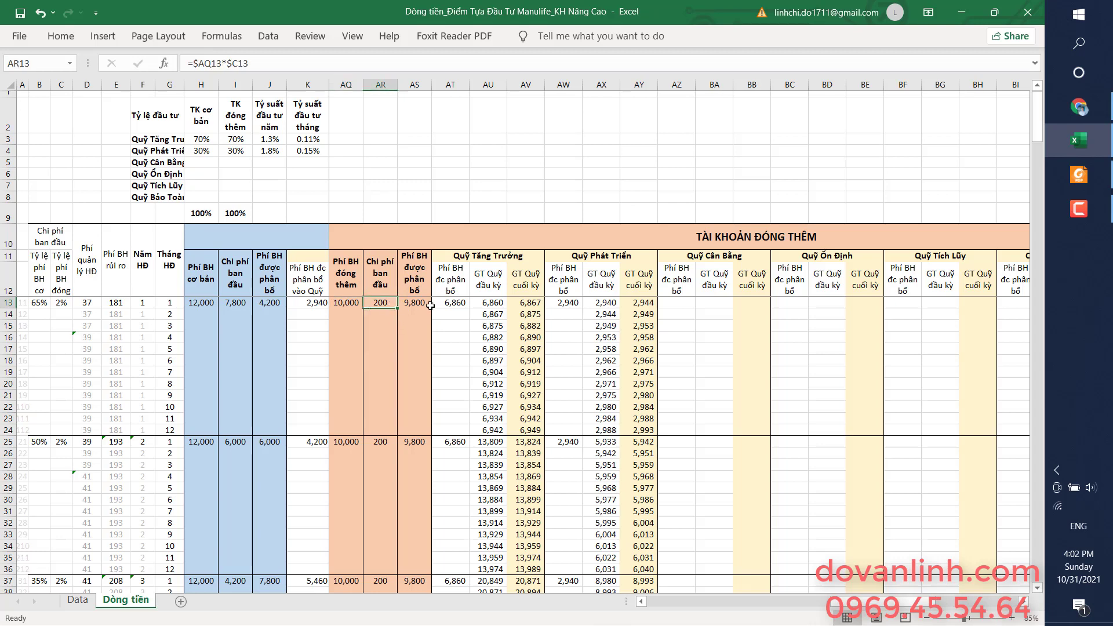
left_click(426, 304)
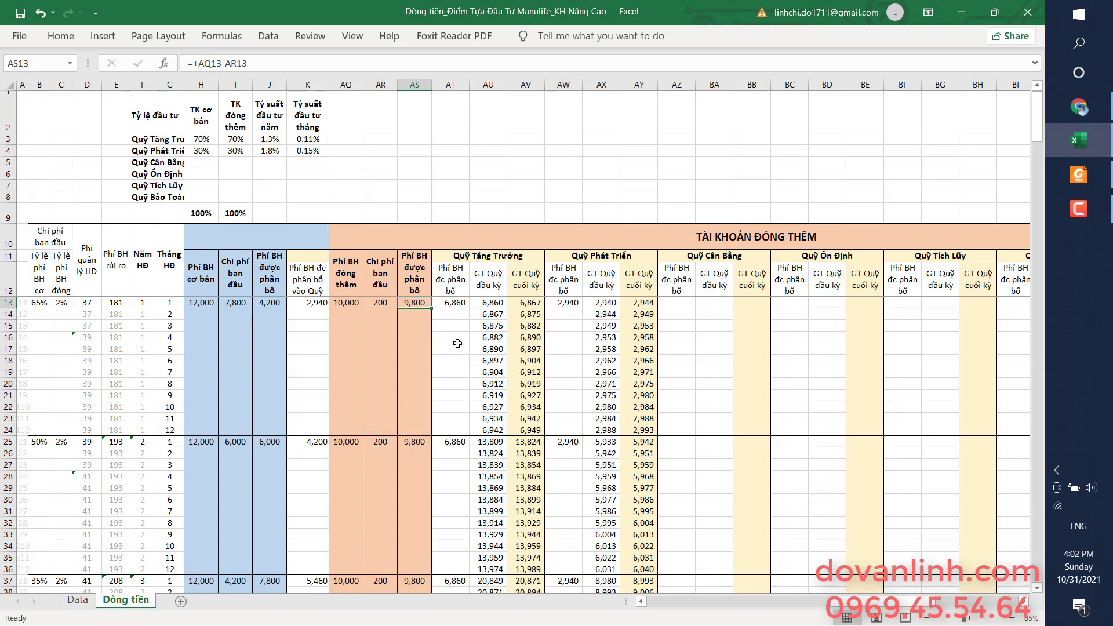
left_click(481, 302)
left_click(566, 302)
key("Left")
key("Left")
key("Up")
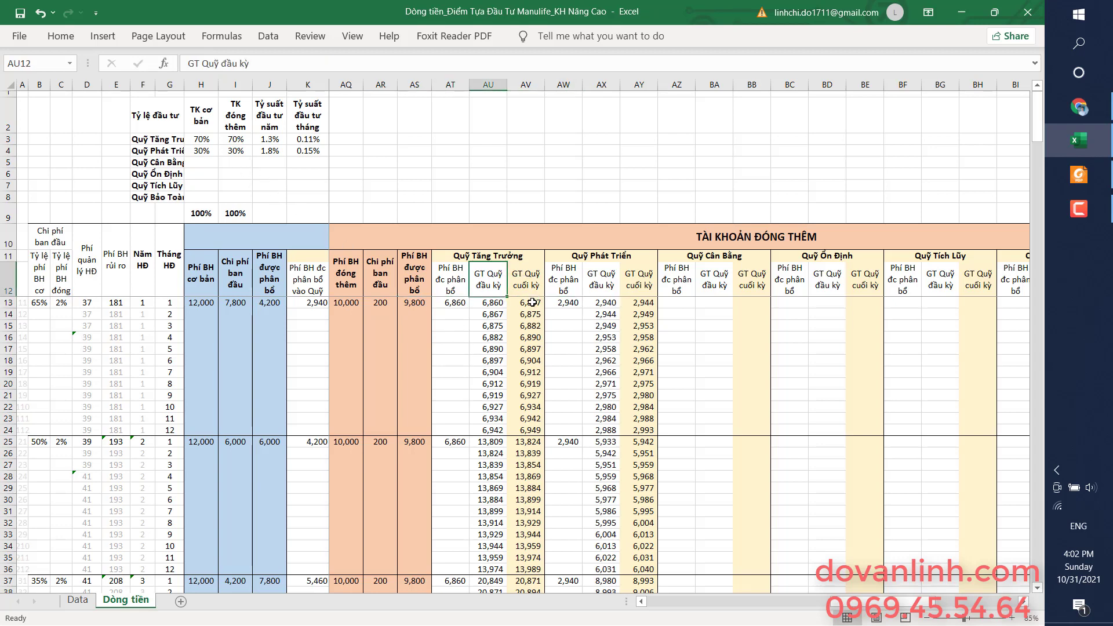
left_click(532, 302)
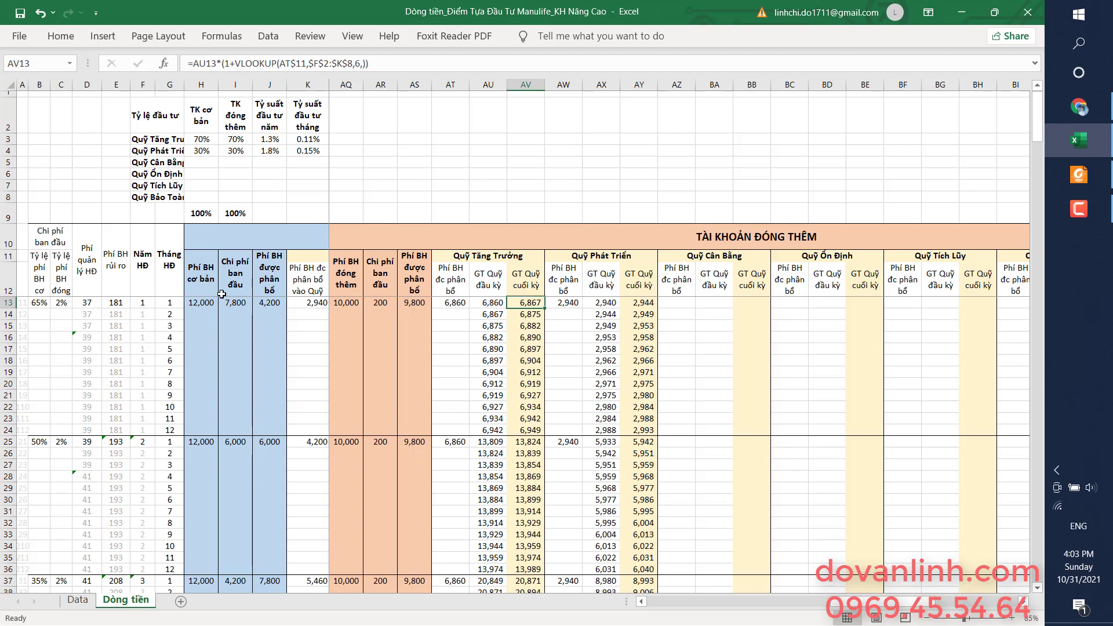
left_click(480, 302)
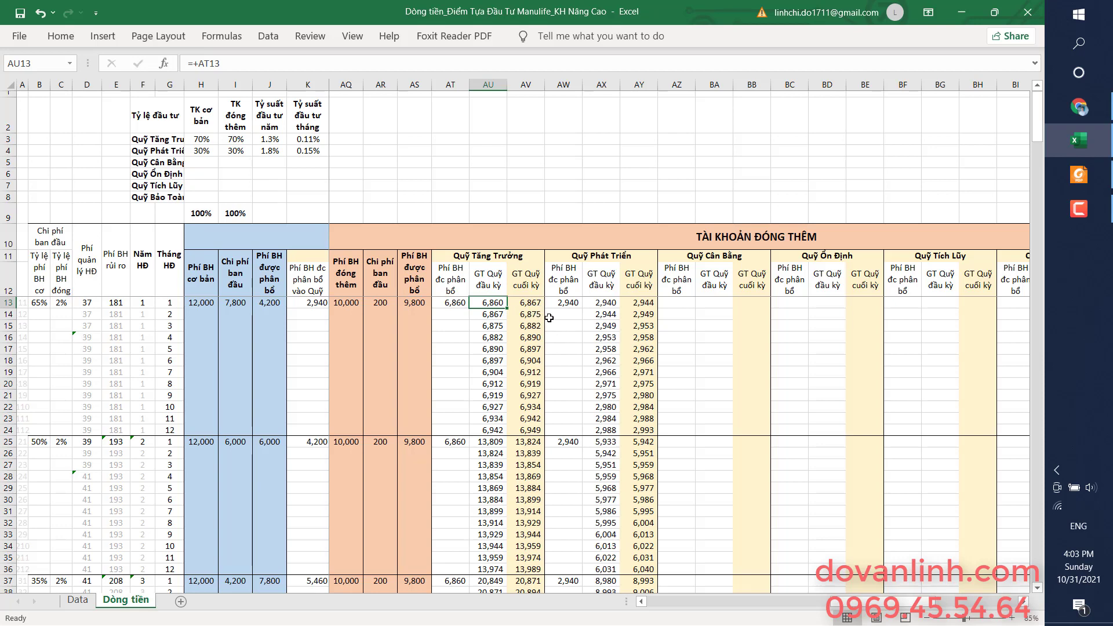
left_click(531, 303)
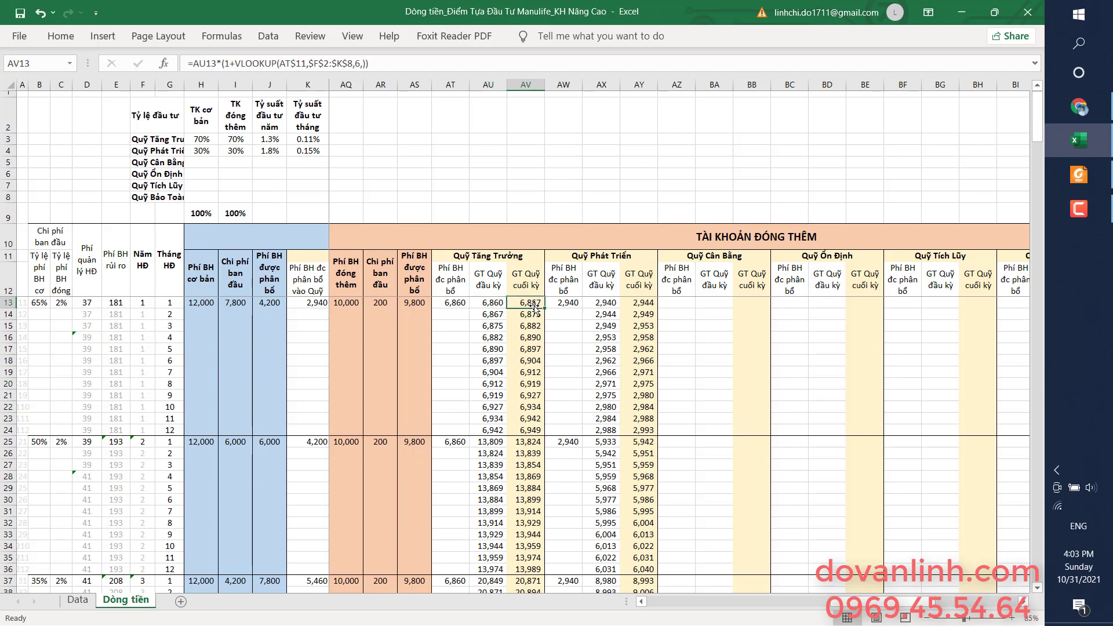
left_click(430, 70)
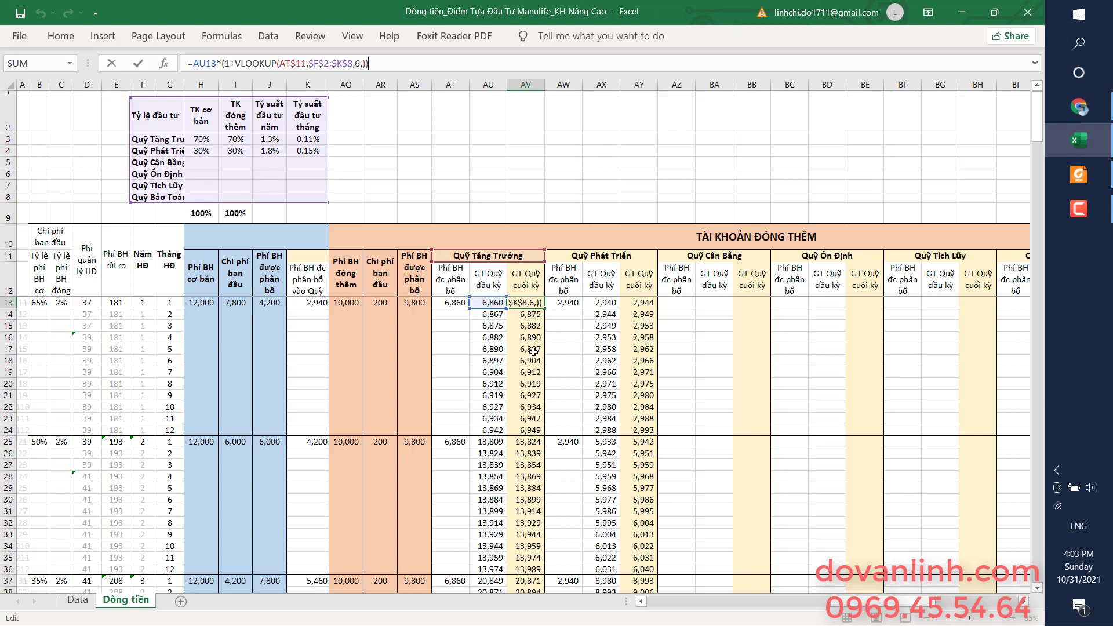
left_click(533, 325)
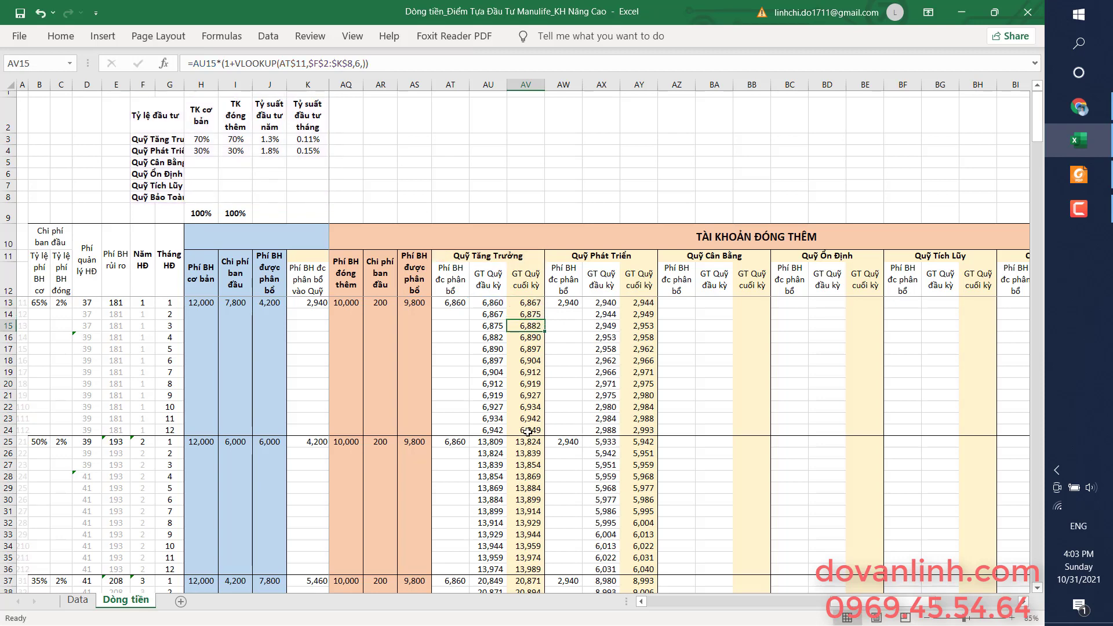
Step: Select top-up year-end values AV24 (6,949) and AY24 (2,993) to confirm a 9,942 total
left_click(7, 429)
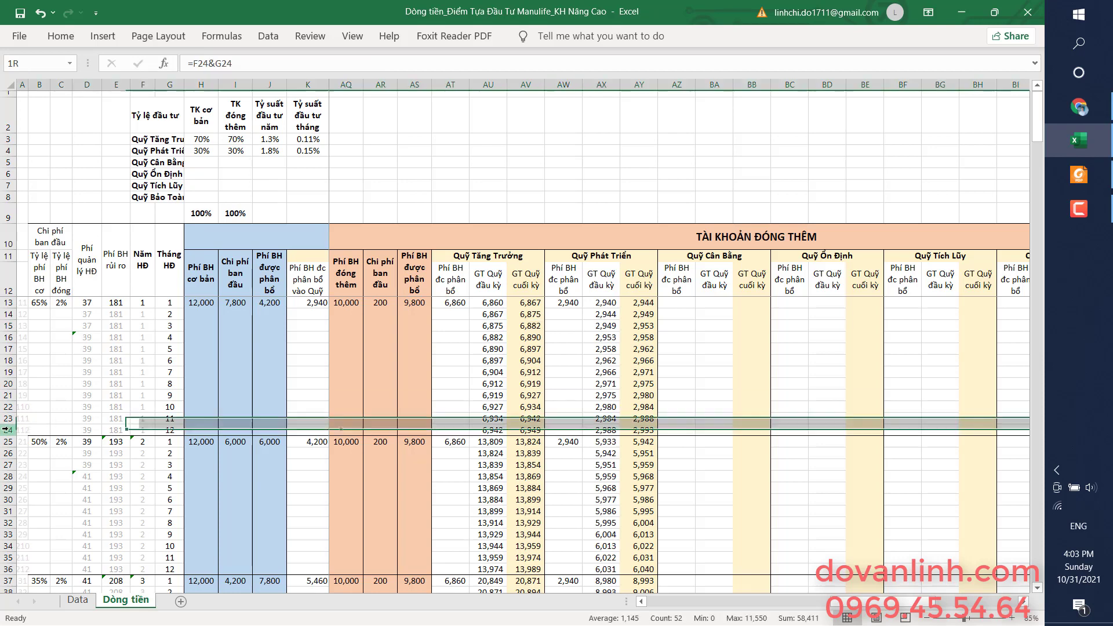
left_click(540, 432)
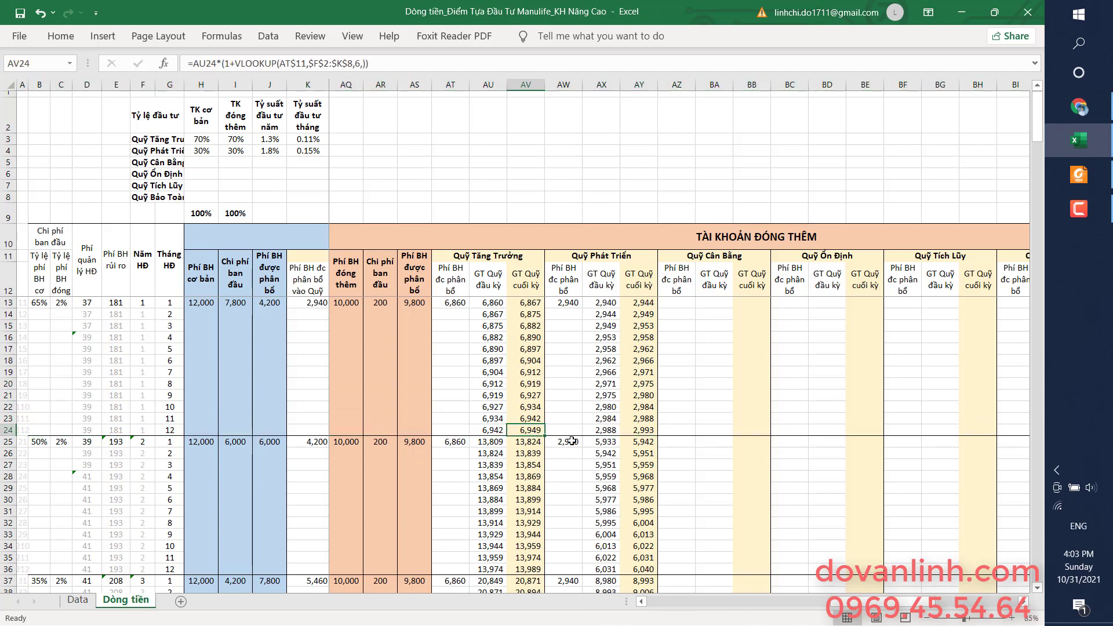
left_click(649, 432, "ctrl")
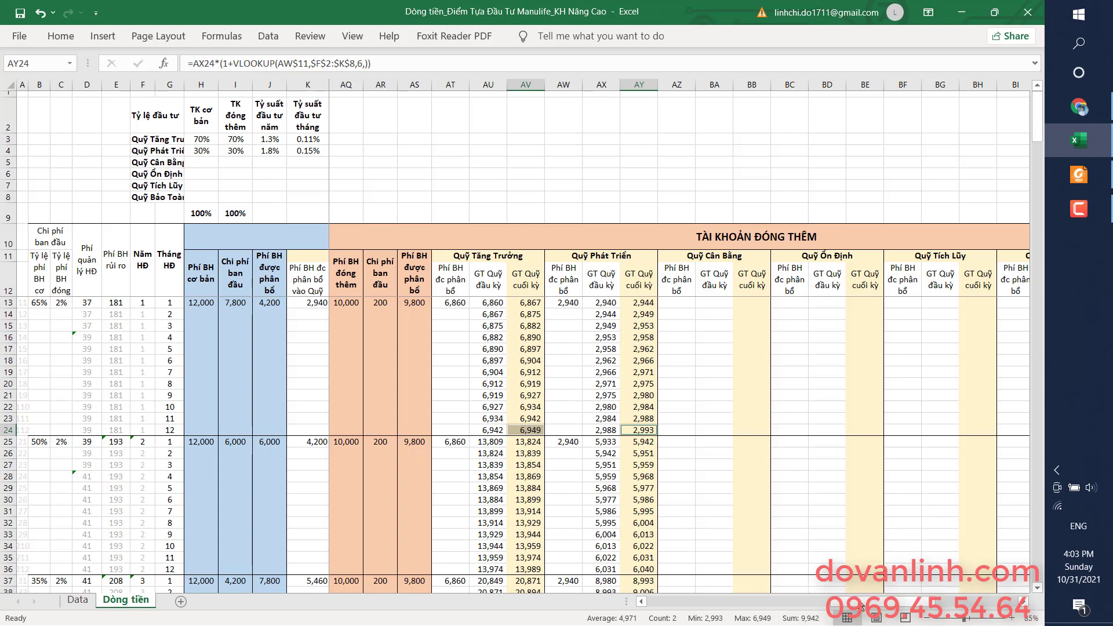
left_click_drag(862, 608, 944, 583)
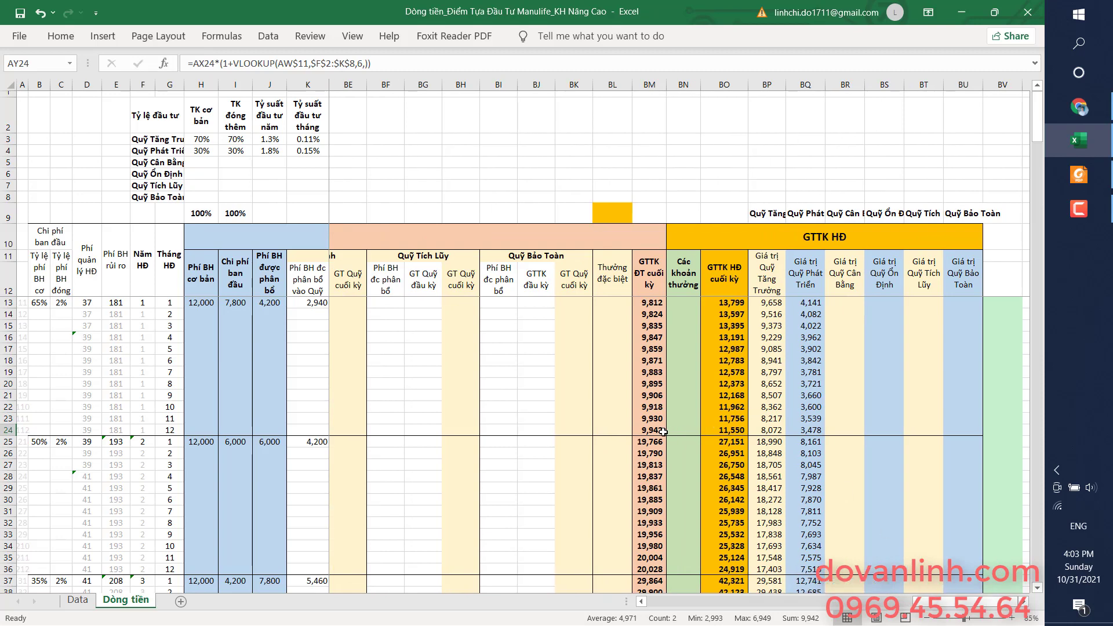
Step: Check BO24's formula =+AP24+BM24, combining 1,608 and 9,942 into 11,550
left_click(652, 430)
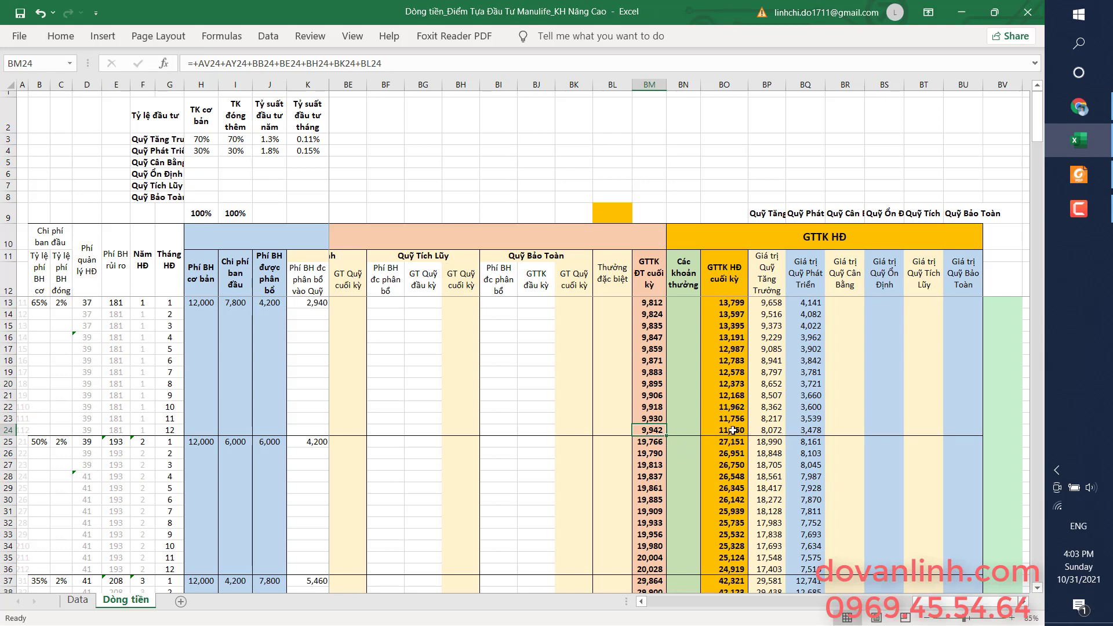
left_click(733, 430)
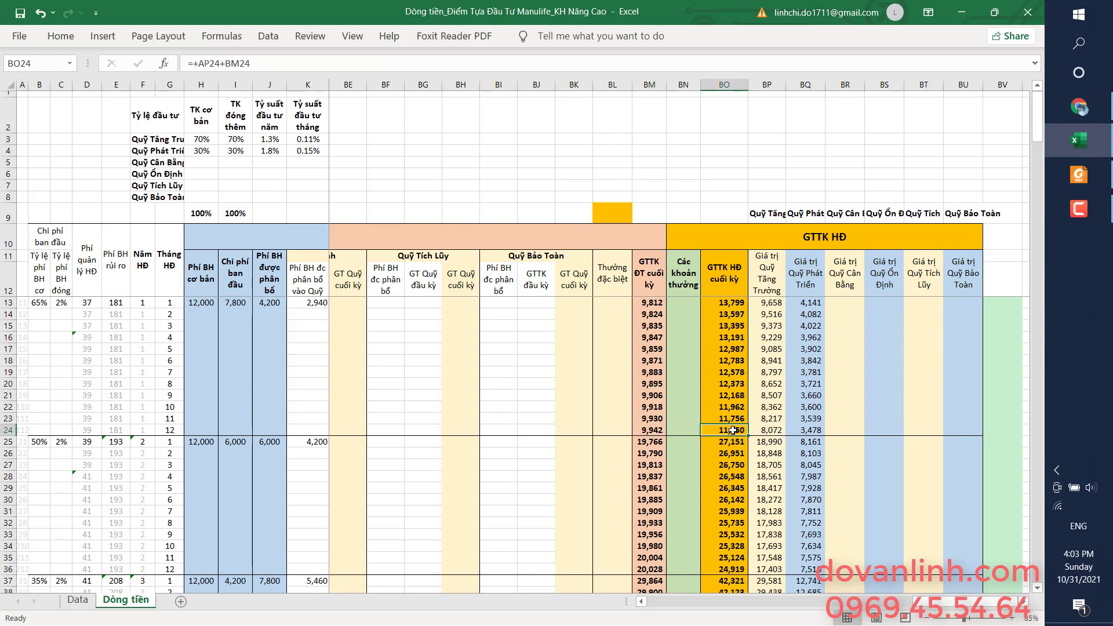
left_click(535, 68)
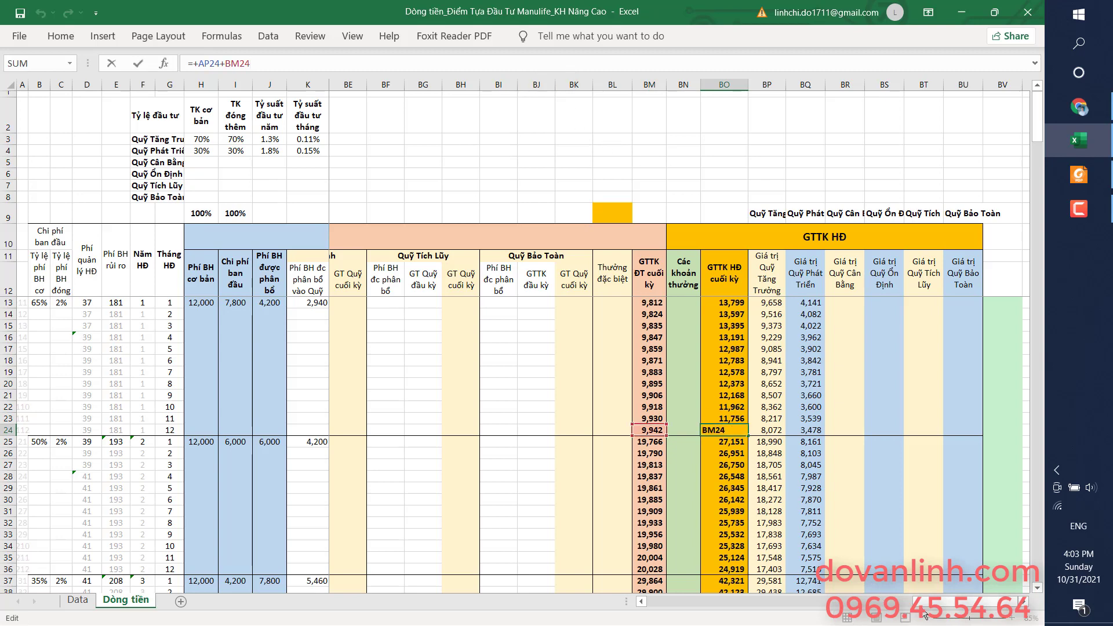
mouse_move(934, 602)
left_mouse_down()
mouse_move(806, 613)
mouse_move(923, 608)
left_mouse_up()
key("ctrl+Return")
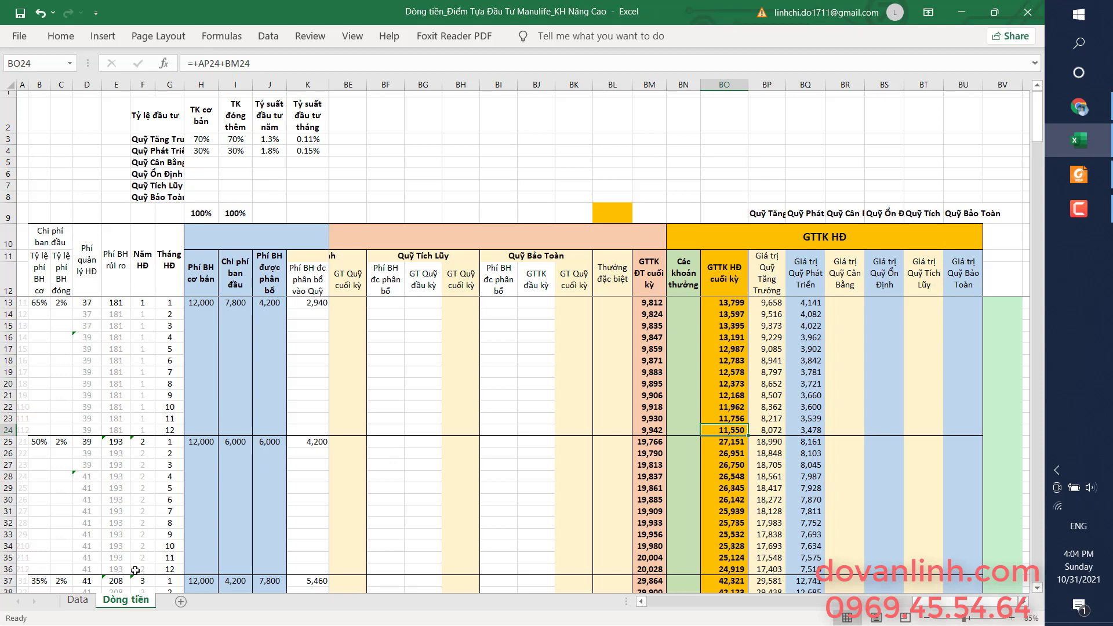
Step: From the Data sheet, underline 11.550 in the PDF's contract value column
left_click(80, 605)
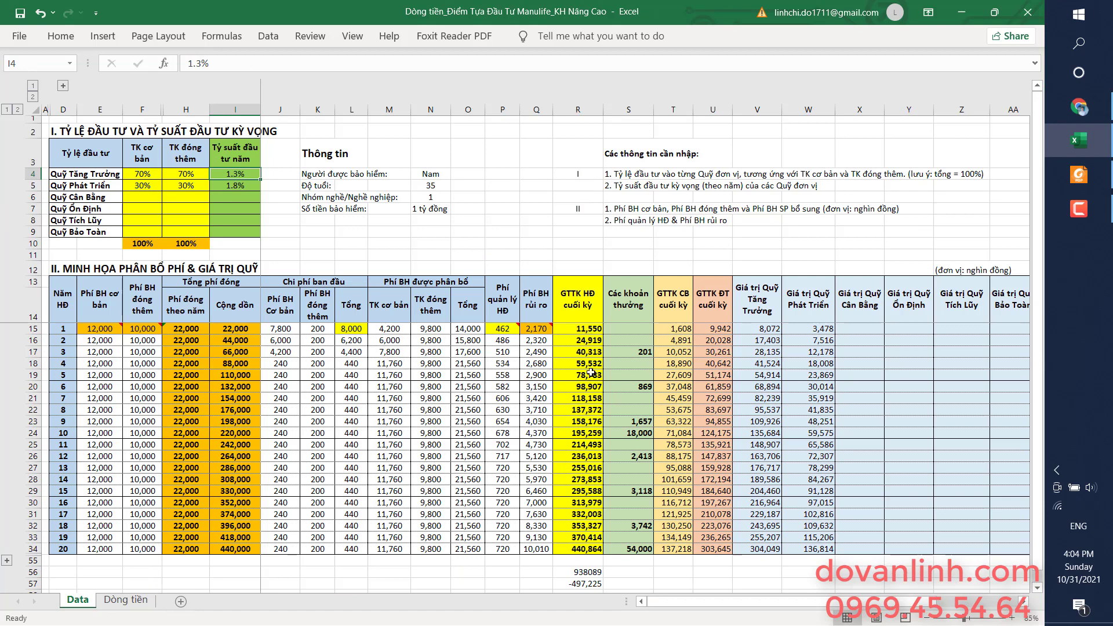
mouse_move(1078, 174)
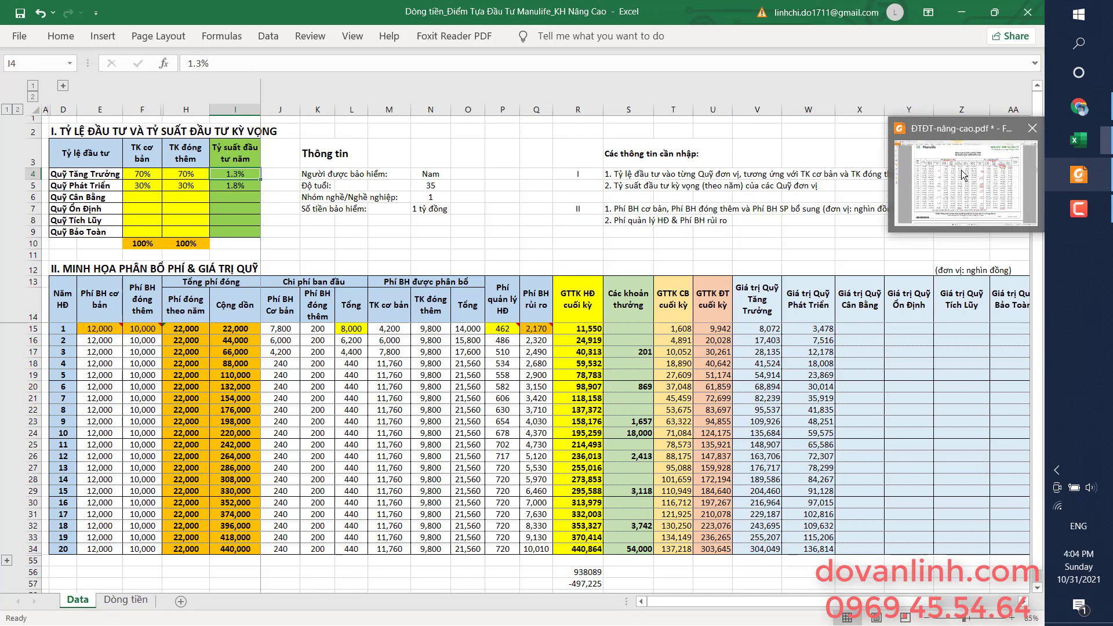
left_click(961, 169)
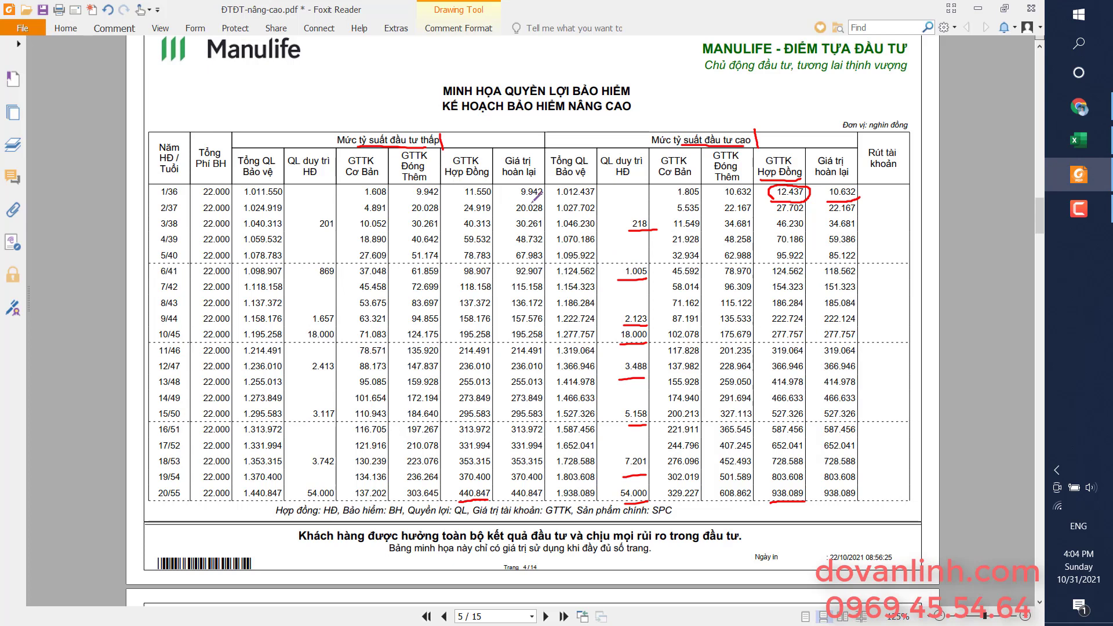
left_click_drag(464, 199, 493, 199)
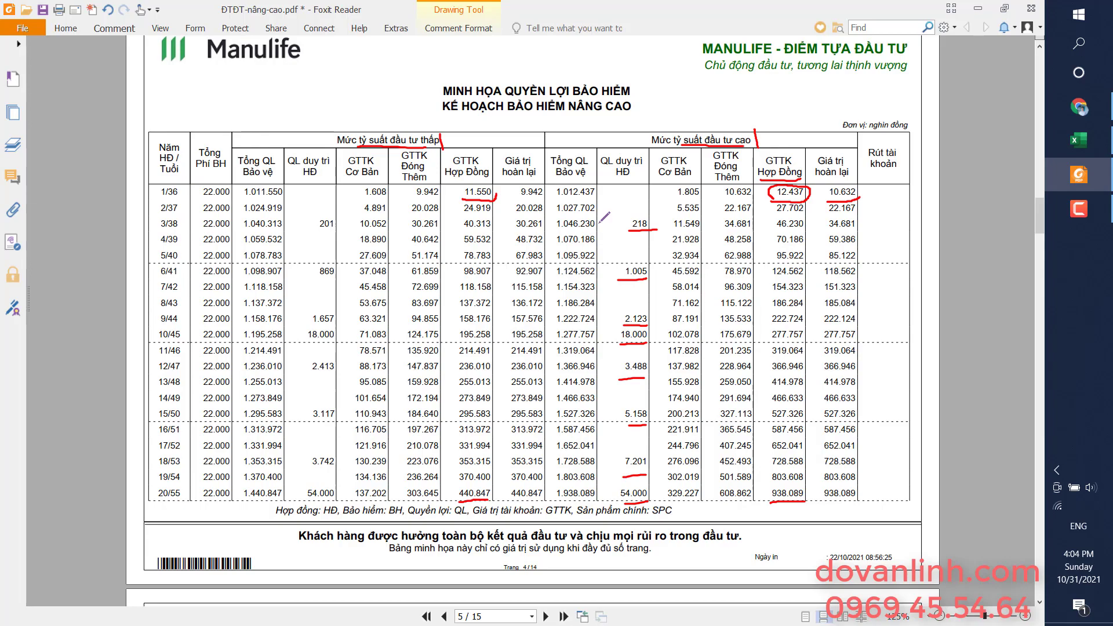
key("alt+Tab")
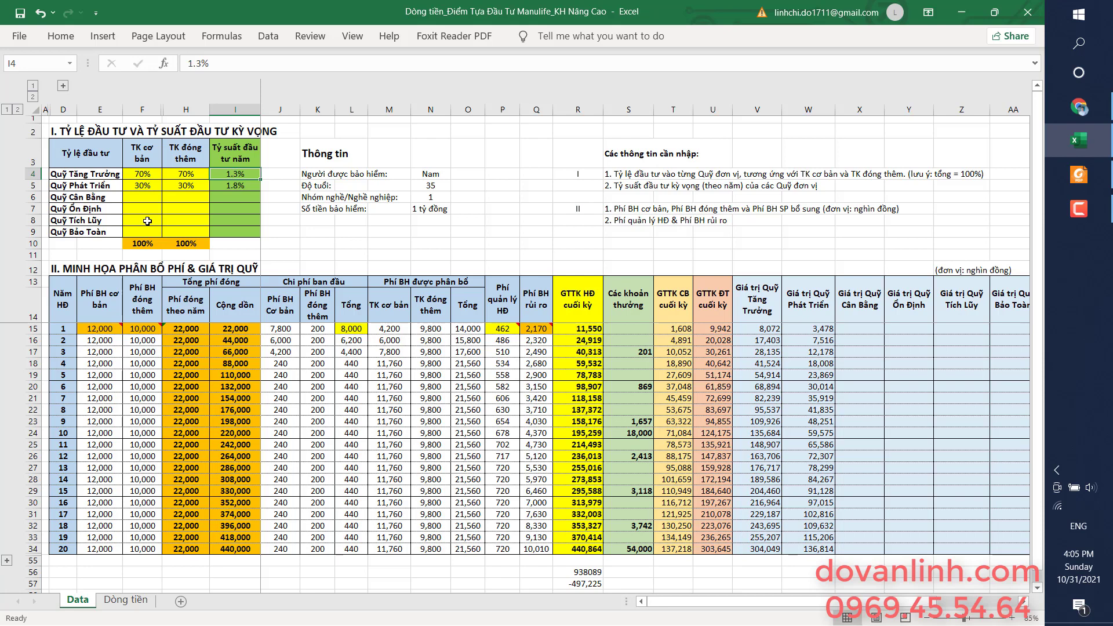
Step: Enter 20% for each of the five funds in F4:F8 and confirm the shares total 100%
left_click(138, 176)
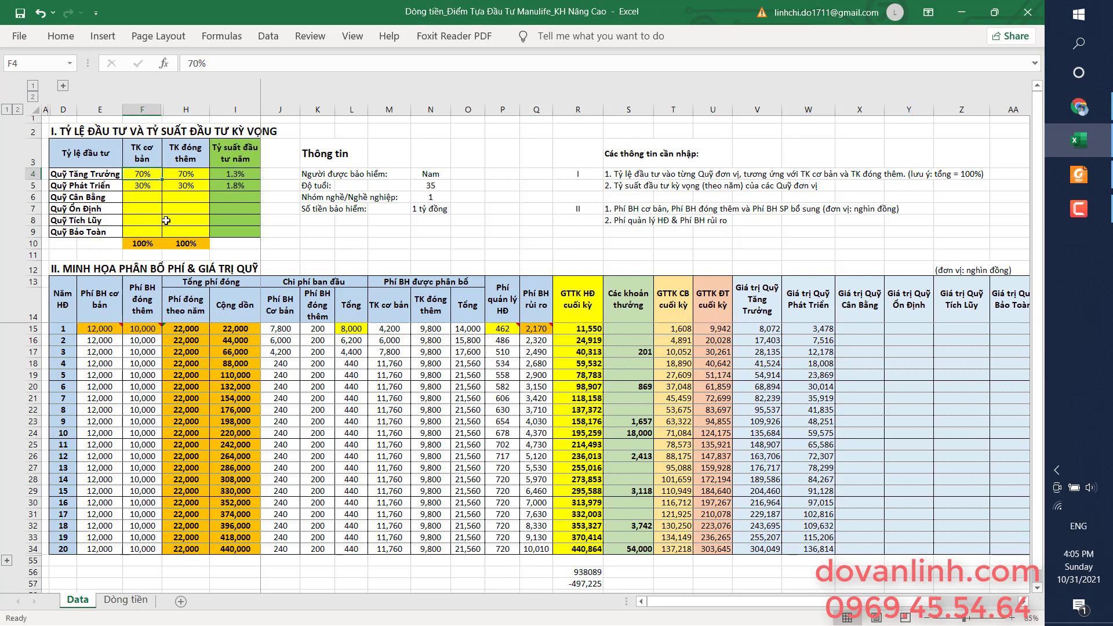
type("20")
key("Return")
type("20")
key("Return")
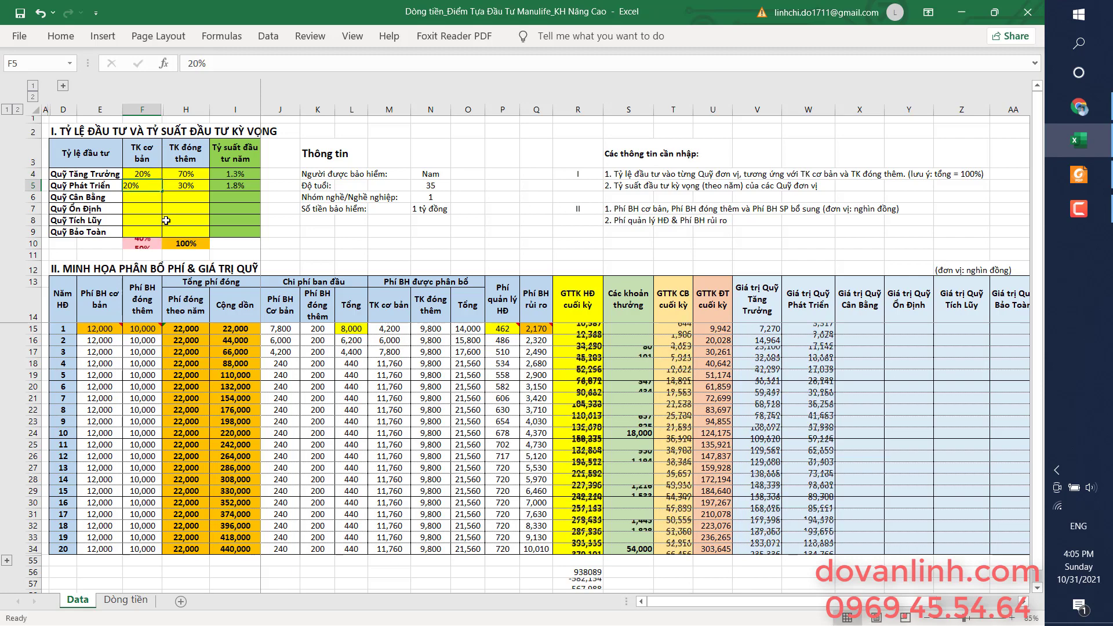
type("20")
key("Return")
type("20")
key("Return")
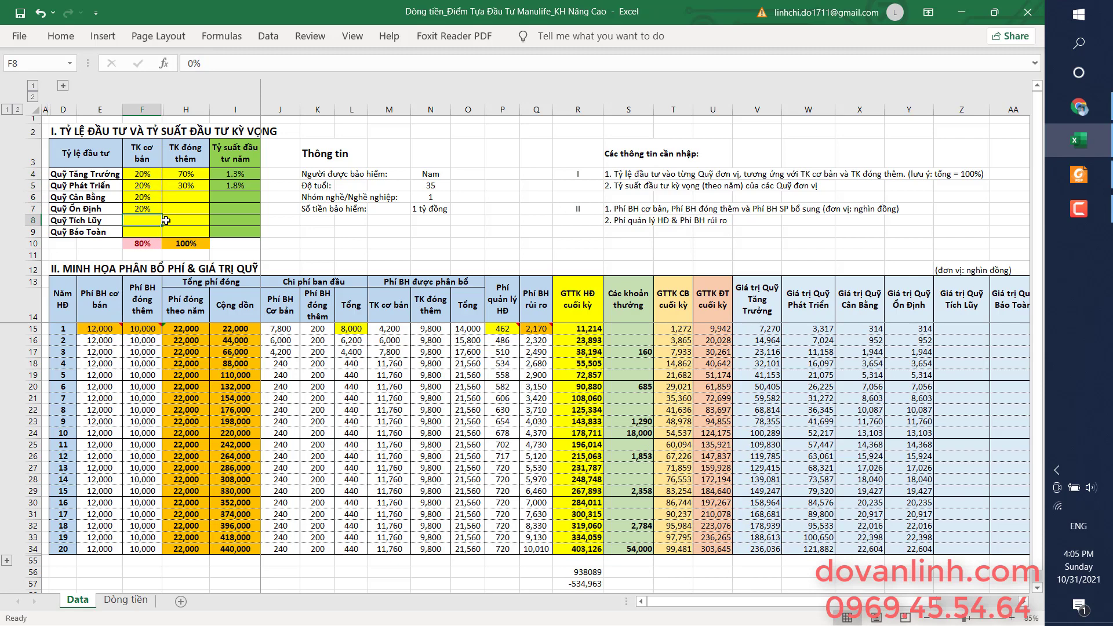
type("20")
key("Return")
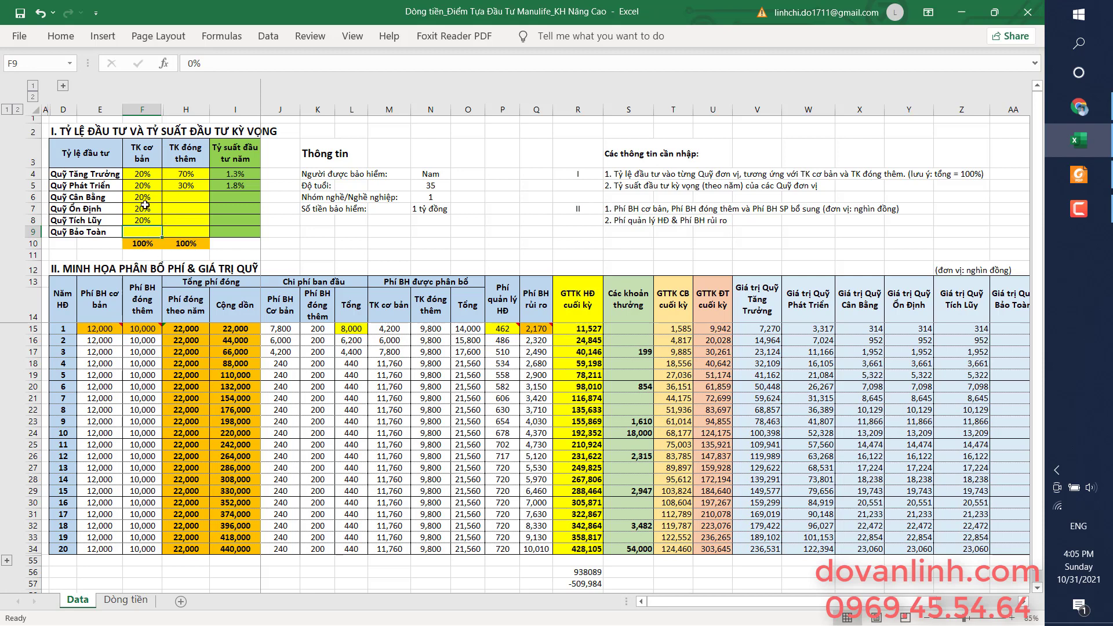
left_click_drag(145, 176, 144, 221)
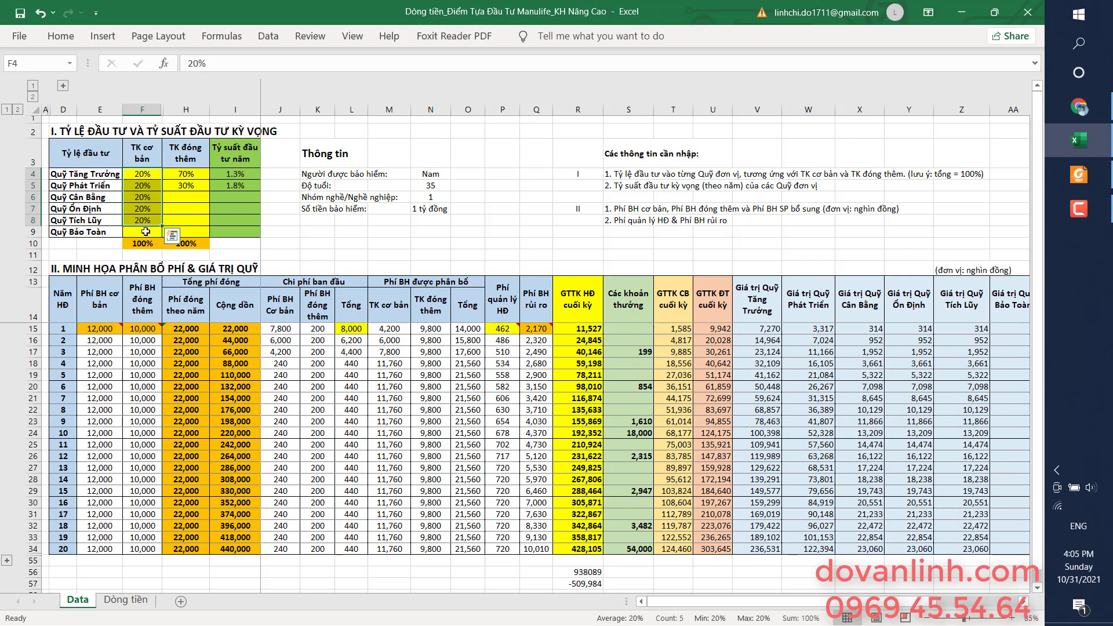
Step: Try a 10% basic-account share for Bảo Toàn, then clear it back to 0%
left_click(148, 230)
type("1")
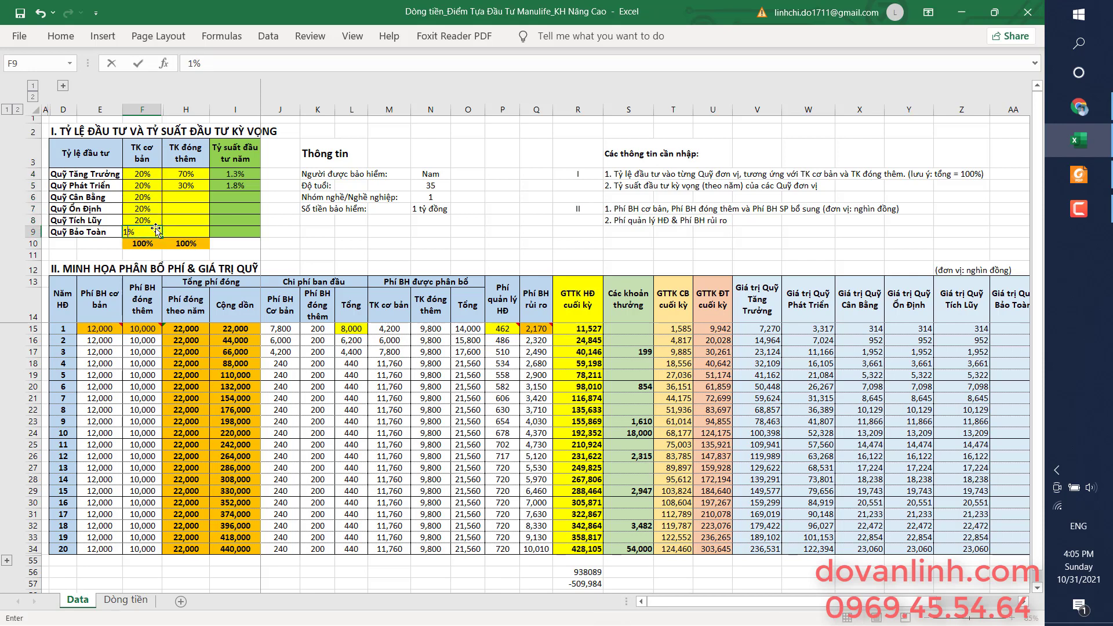
type("0")
key("Return")
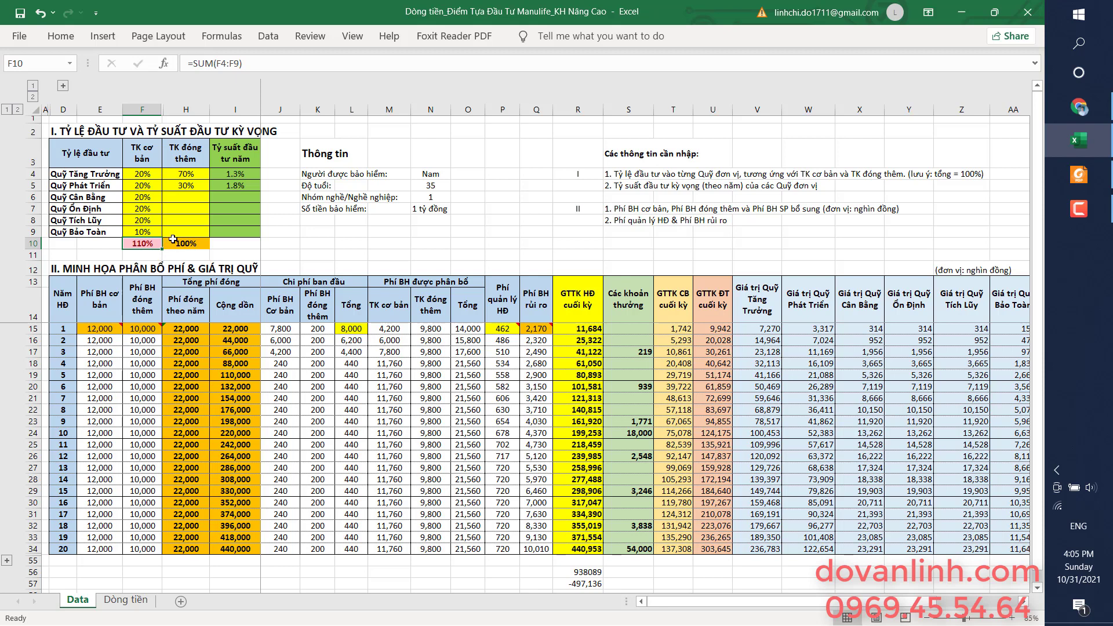
left_click(142, 233)
type("0")
key("ctrl+Return")
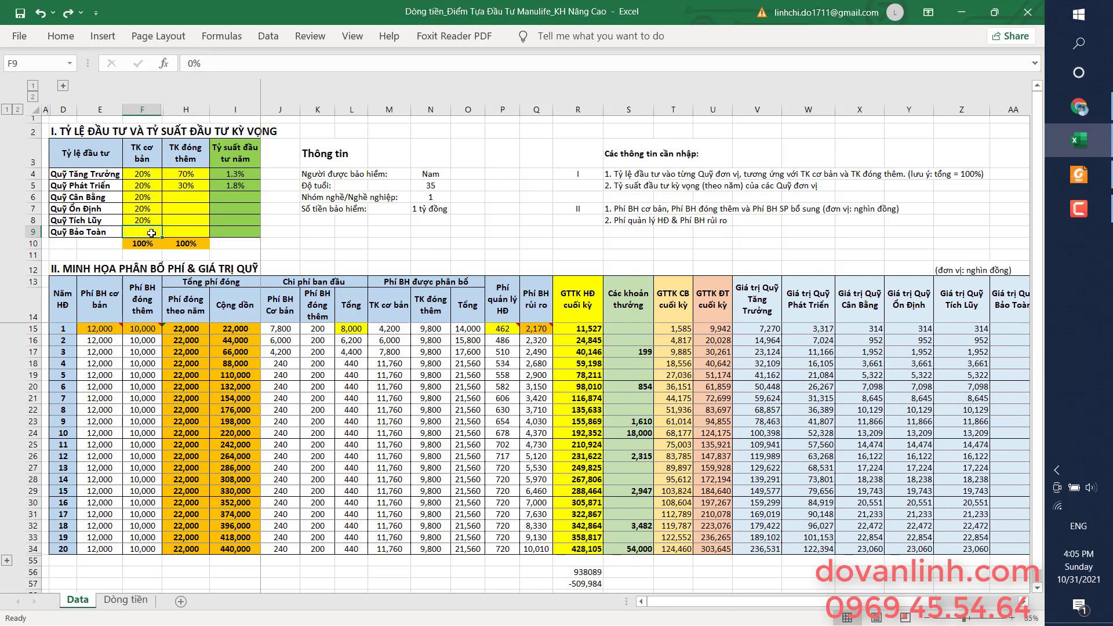
Step: Copy the five 20% basic-account shares into the top-up allocation column starting at H4
left_click(191, 174)
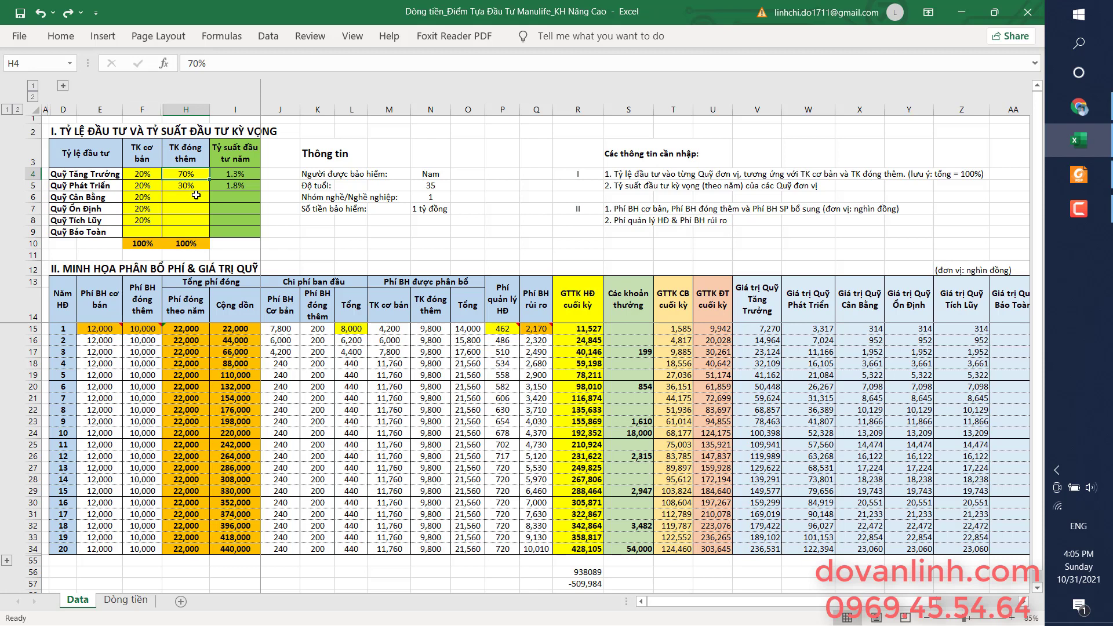
left_click_drag(142, 174, 142, 220)
key("ctrl+c")
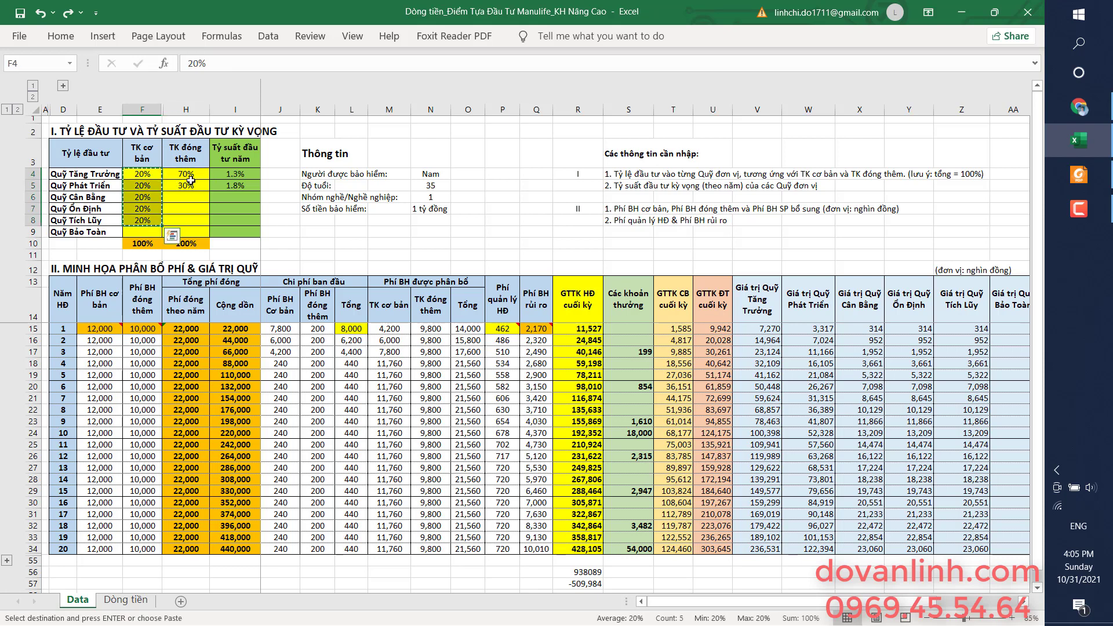
left_click(190, 174)
key("ctrl+v")
key("Escape")
left_click(230, 199)
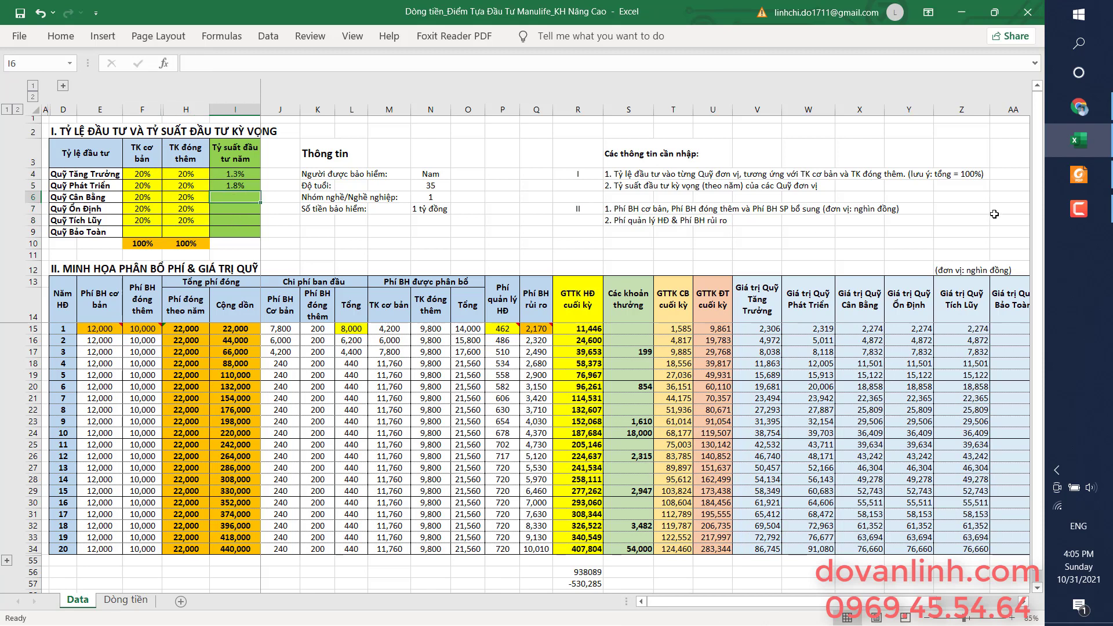
mouse_move(1078, 175)
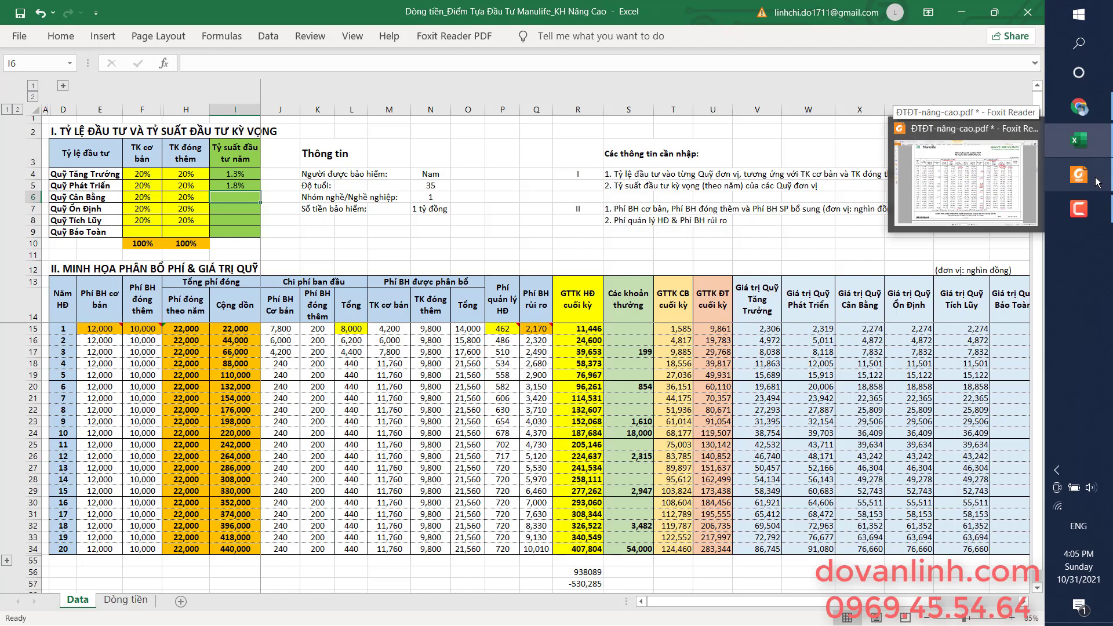
left_click(1098, 183)
mouse_move(1041, 215)
left_mouse_down()
mouse_move(1042, 203)
mouse_move(1039, 364)
left_mouse_up()
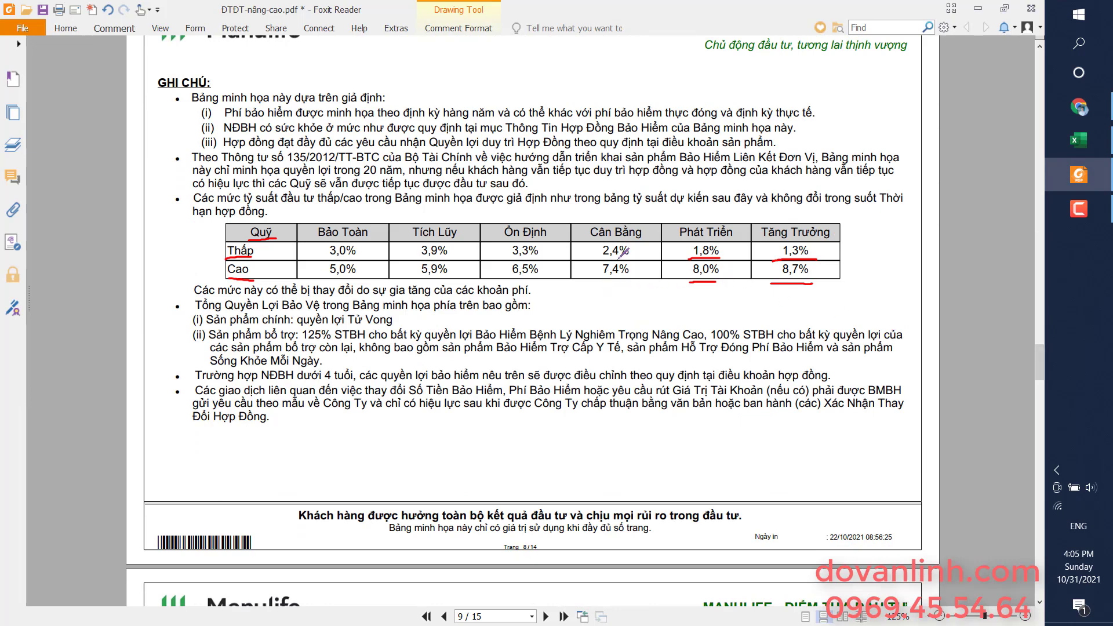
key("alt+Tab")
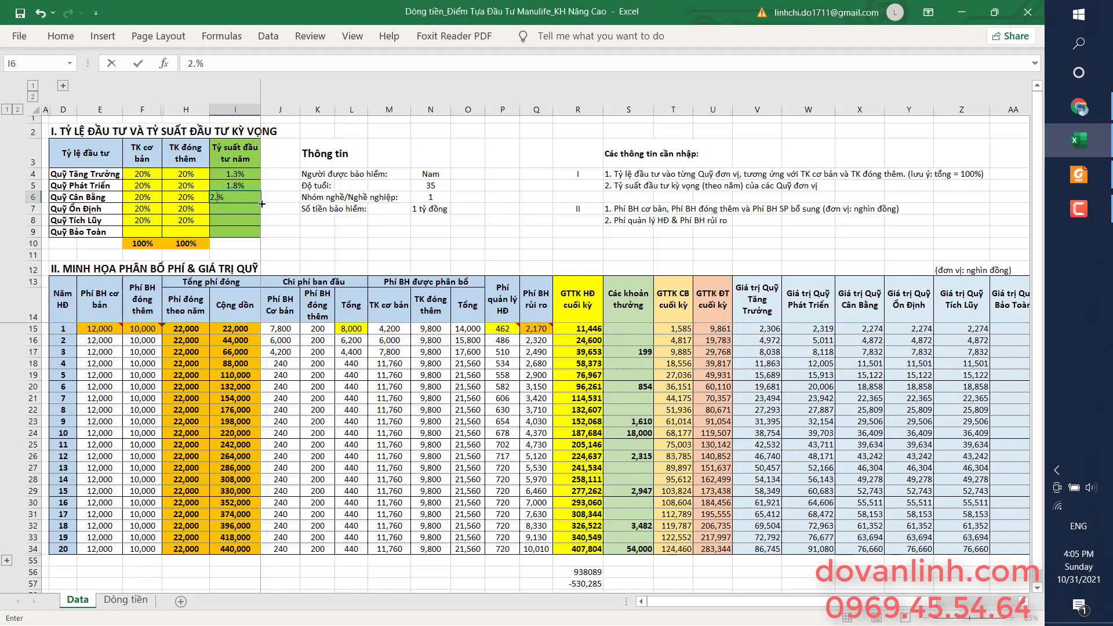
Step: Enter the PDF's low return rates: 2.4% Cân Bằng, 3.3% Ổn Định, 3.9% Tích Lũy
key("alt+Tab")
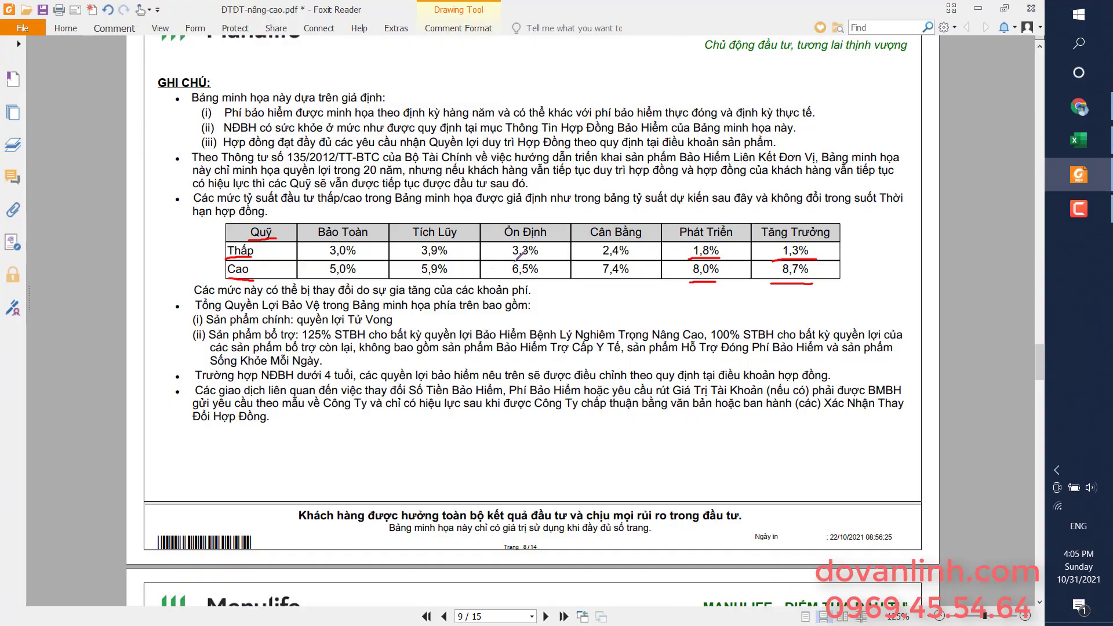
key("alt+Tab")
type("3.3%")
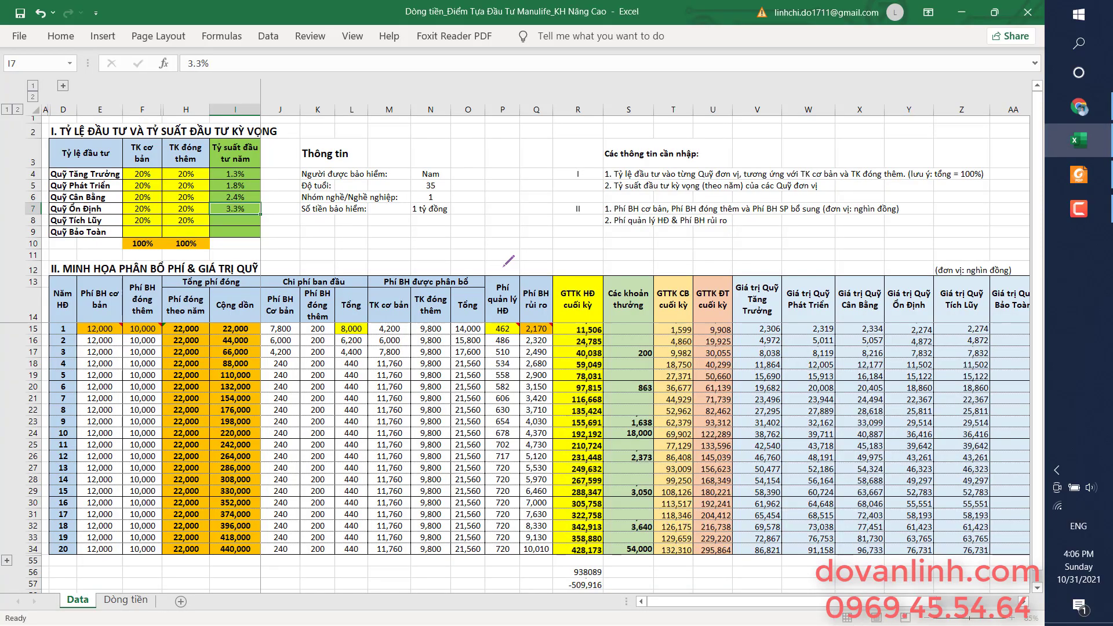
key("alt+Tab")
key("alt+Tab")
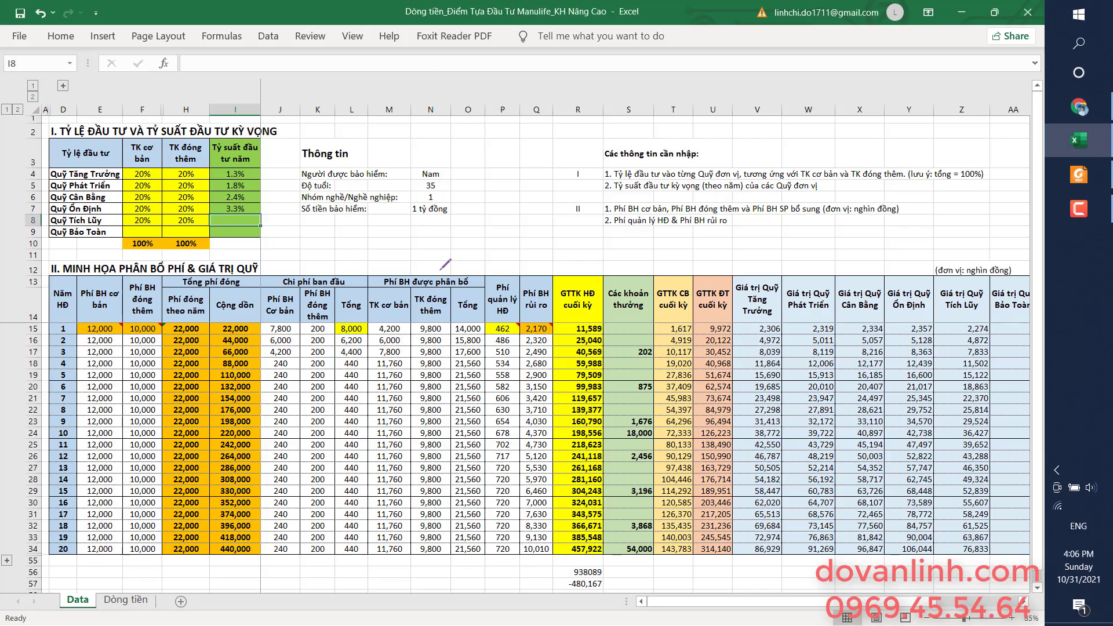
type("3.9%")
key("Return")
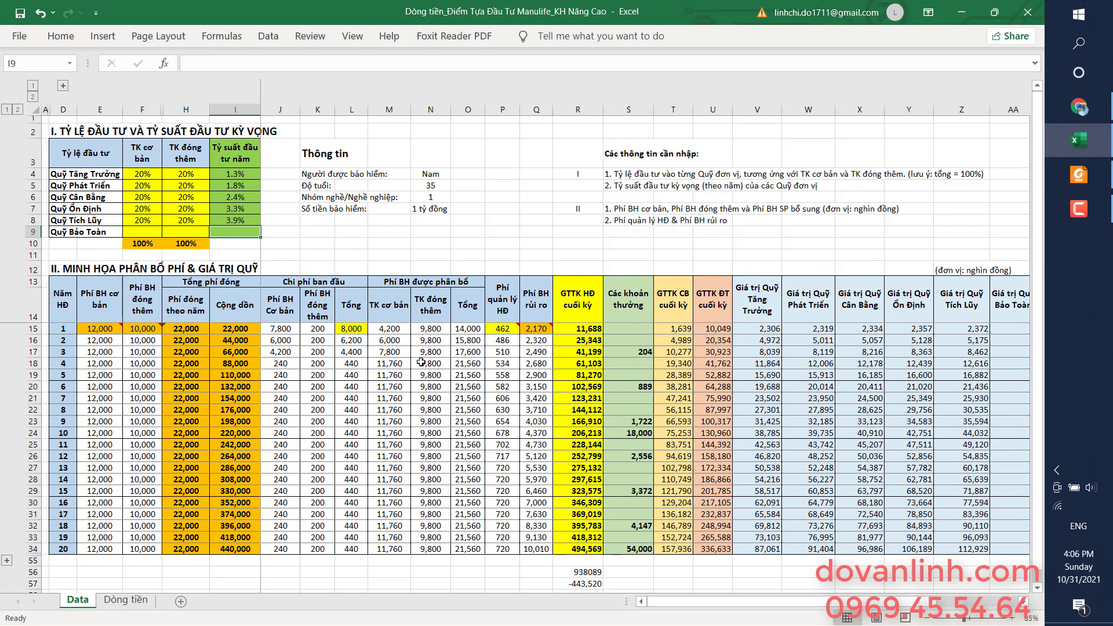
left_click(582, 550)
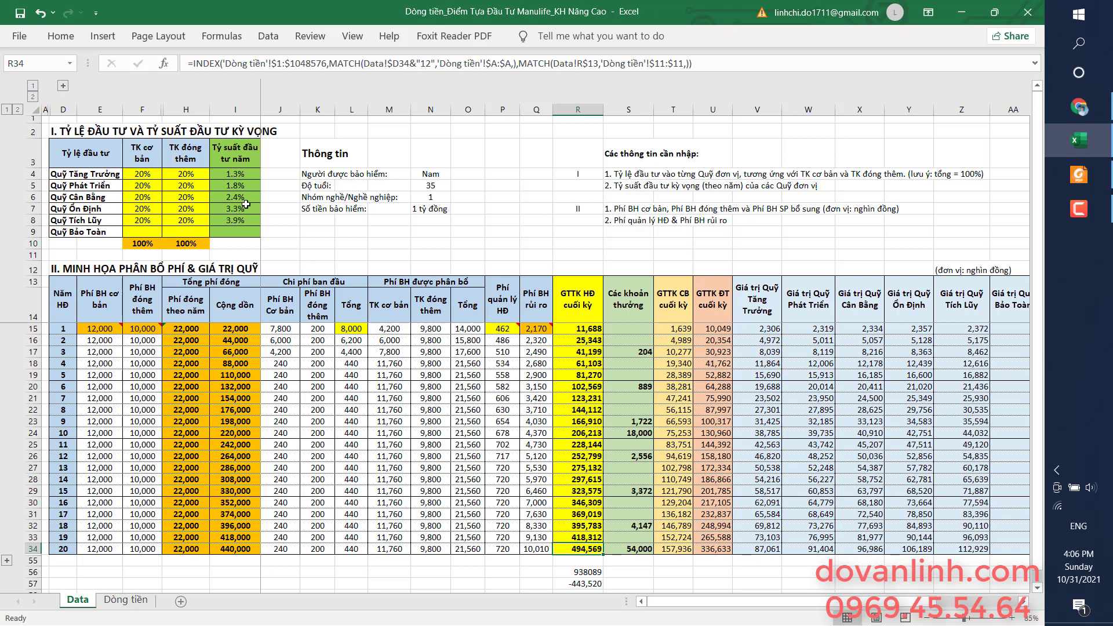
left_click(238, 175)
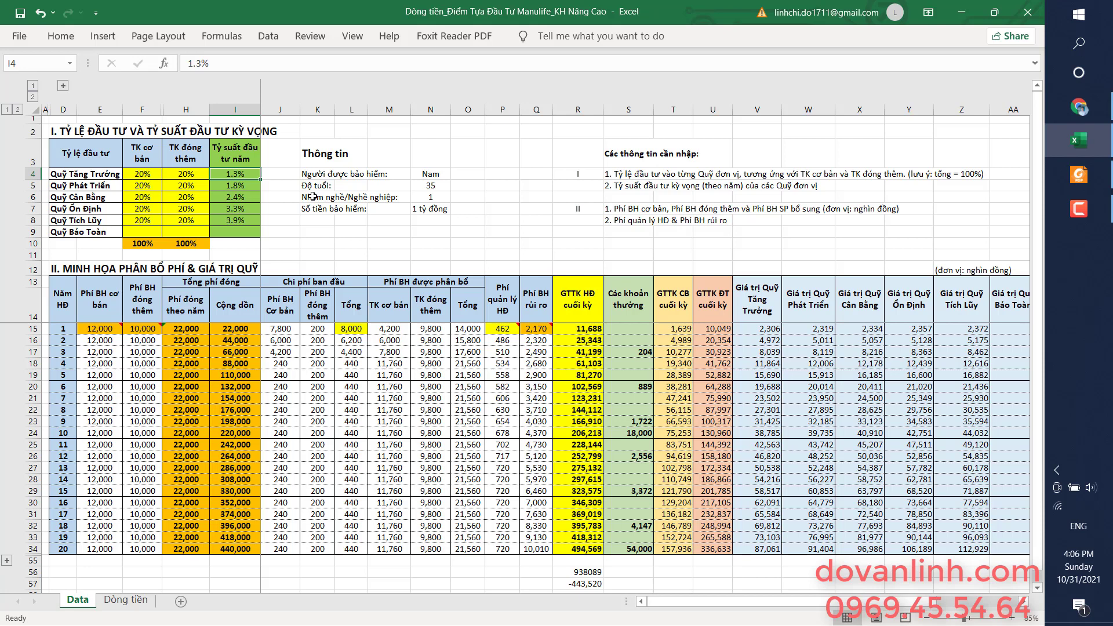
Step: Enter expected returns of 11, 9, 5, 4 and 4.5 percent into I4:I8
type("11")
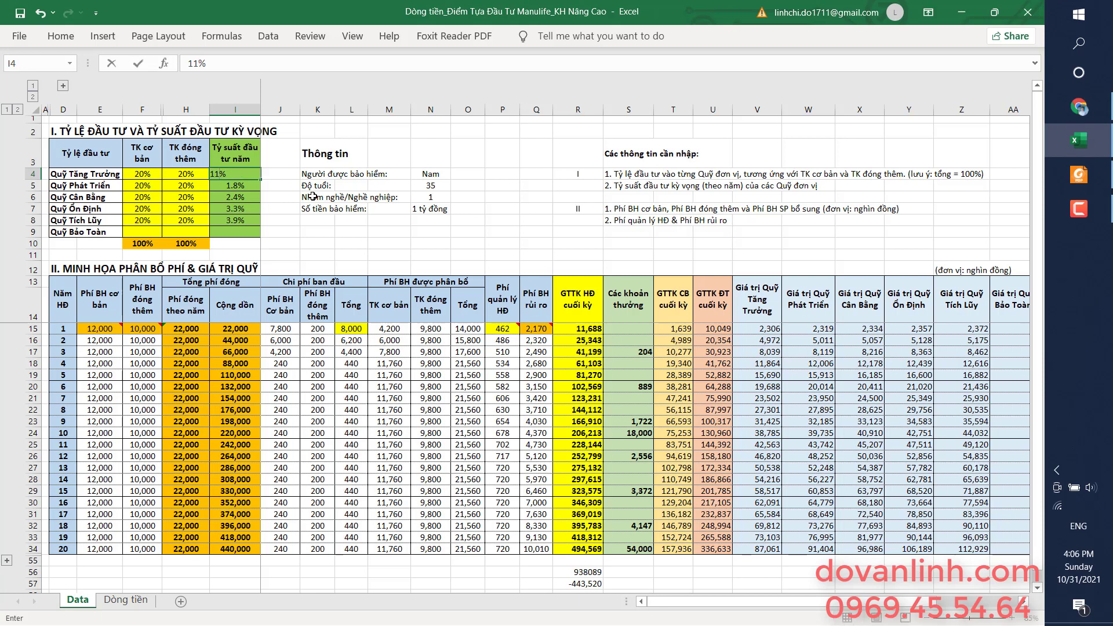
key("Return")
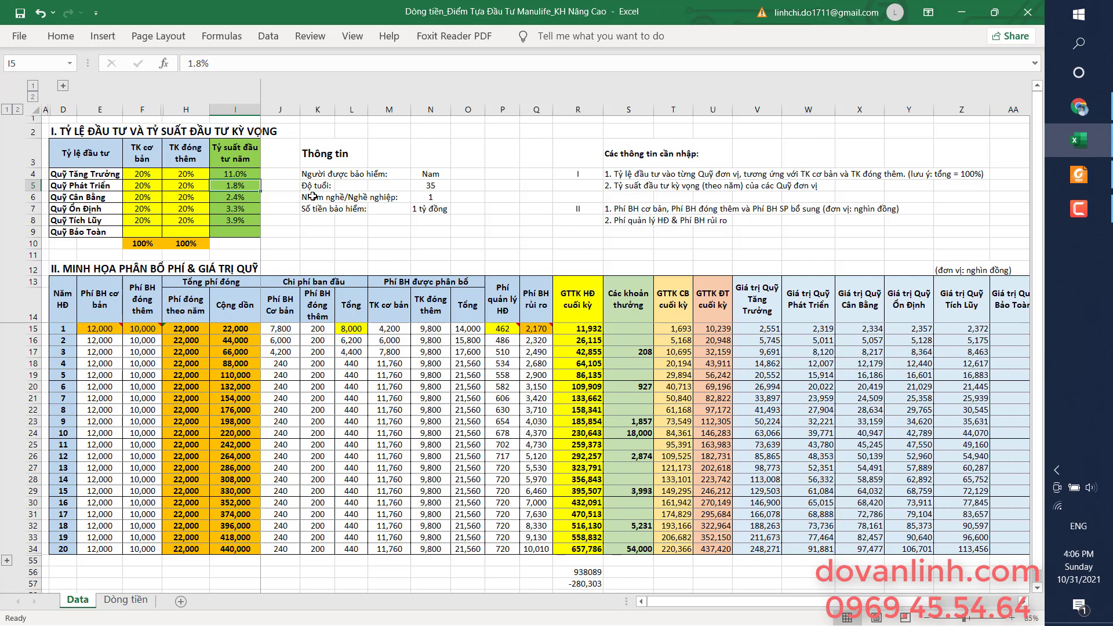
type("9")
key("Return")
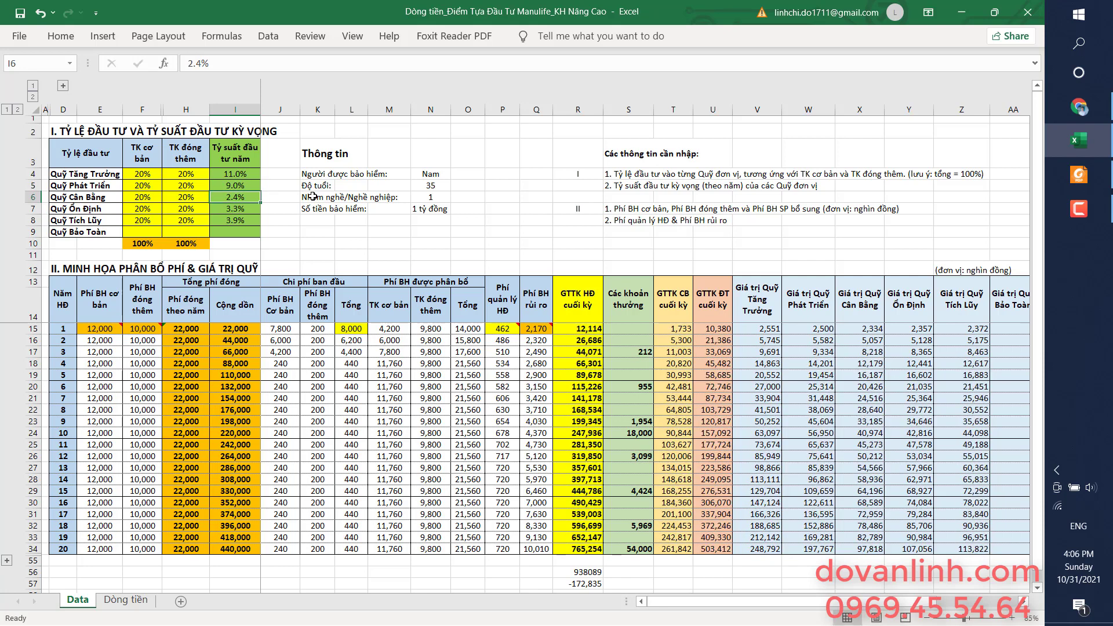
type("5")
key("Return")
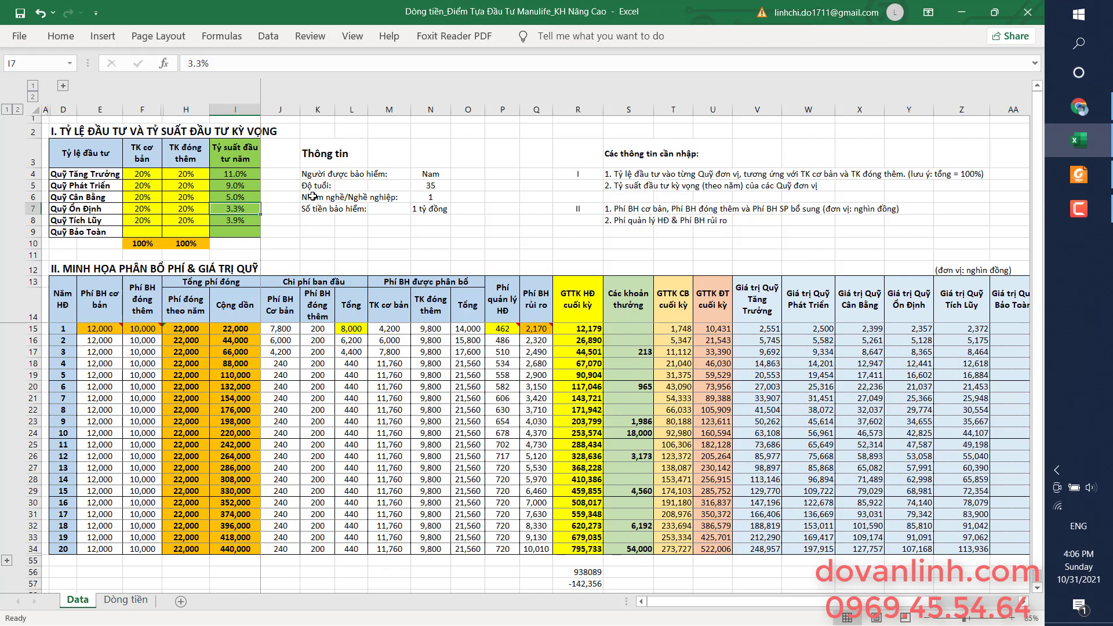
type("4")
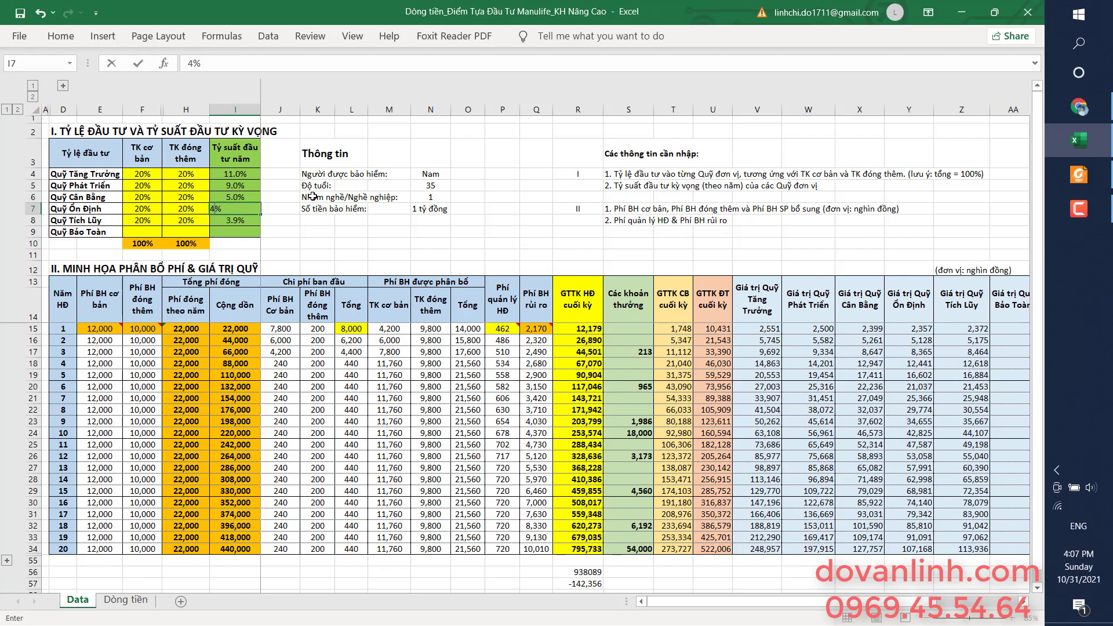
key("Return")
type("4.5")
key("Return")
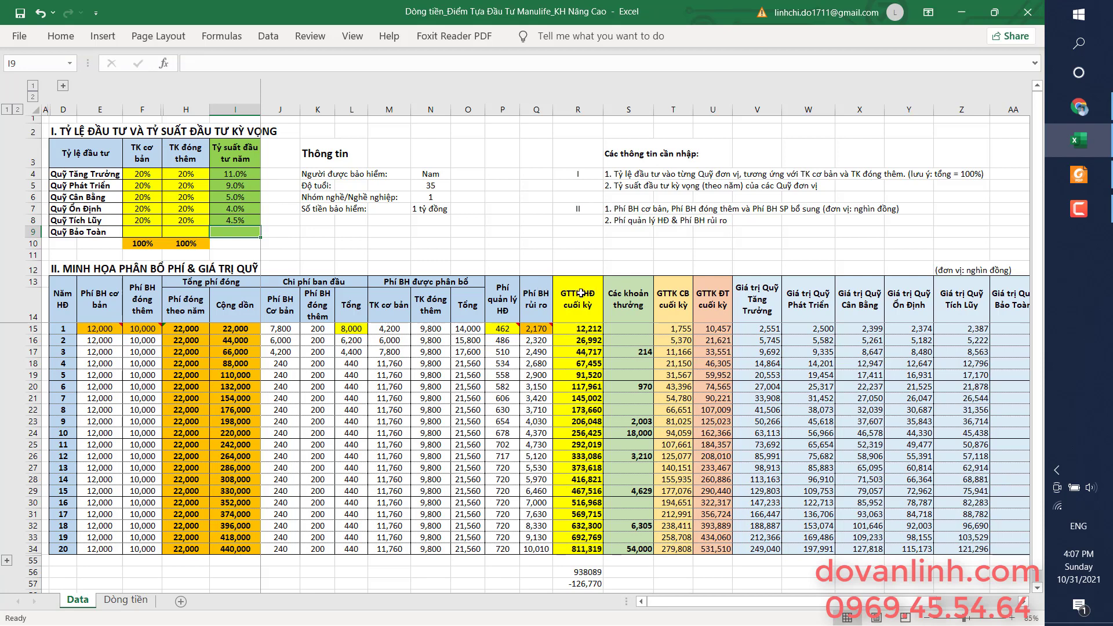
left_click_drag(581, 297, 603, 382)
left_click_drag(771, 292, 812, 470)
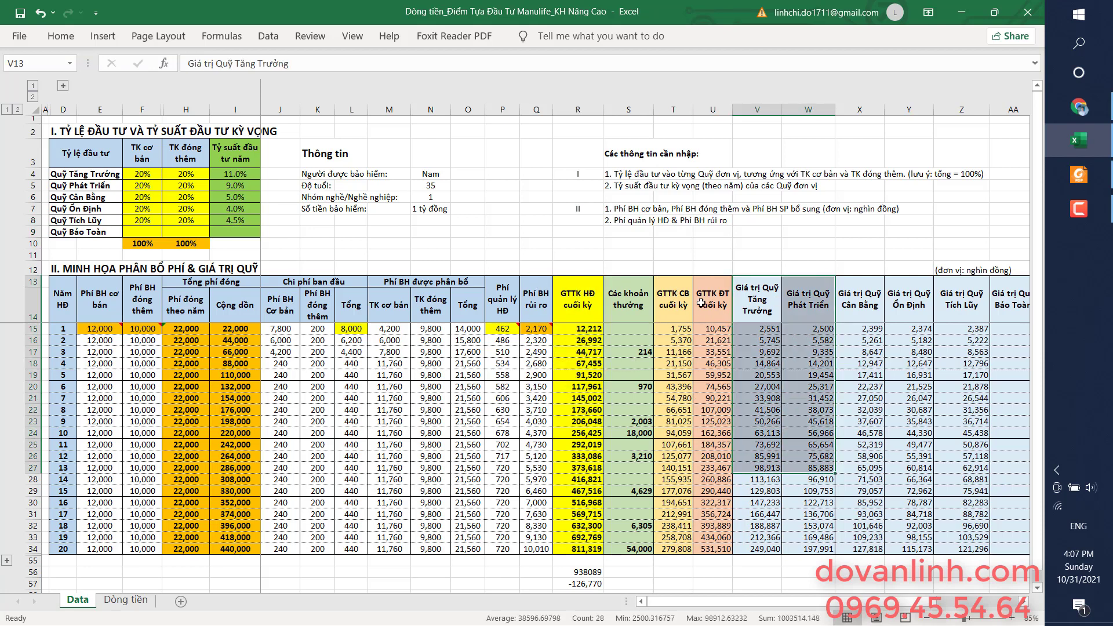
mouse_move(674, 297)
left_mouse_down()
mouse_move(706, 355)
mouse_move(717, 463)
left_mouse_up()
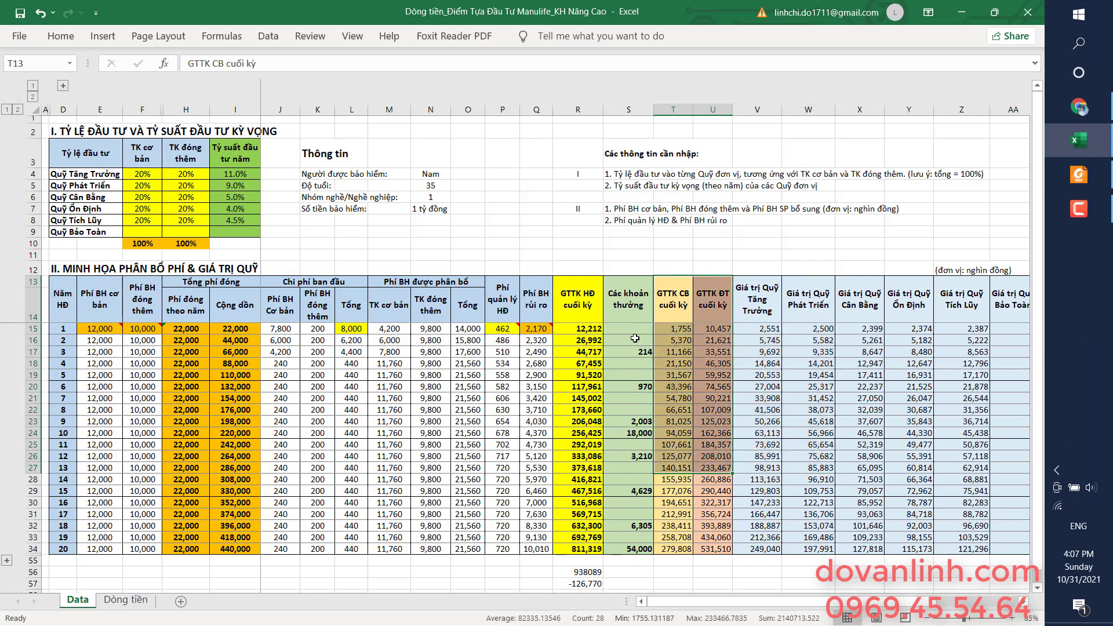
left_click_drag(637, 332, 641, 548)
left_click_drag(579, 301, 597, 537)
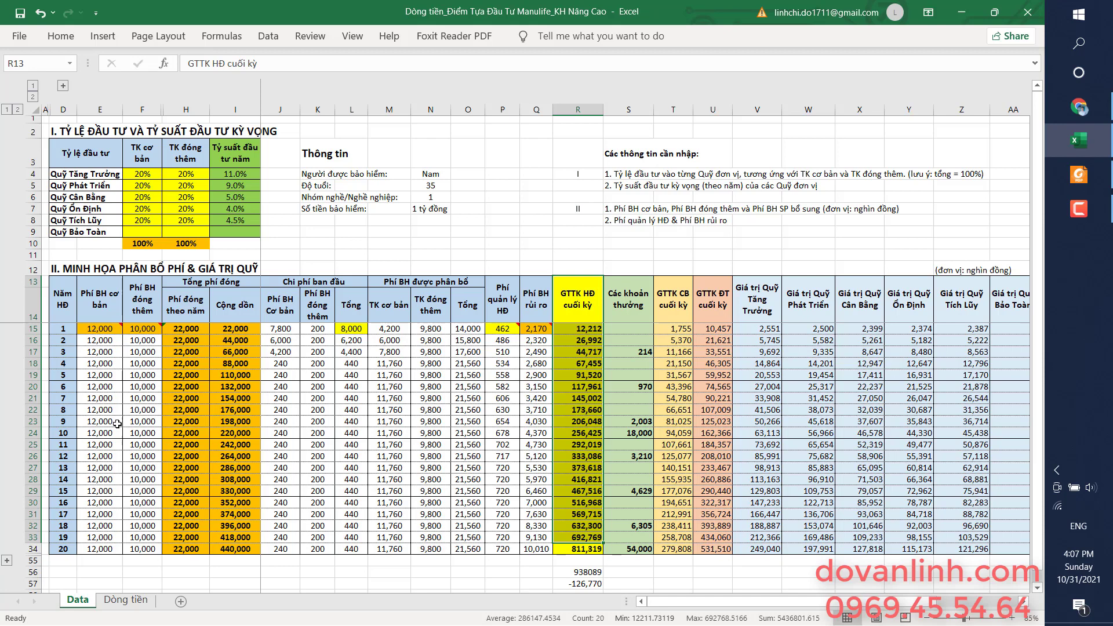
left_click_drag(96, 329, 100, 549)
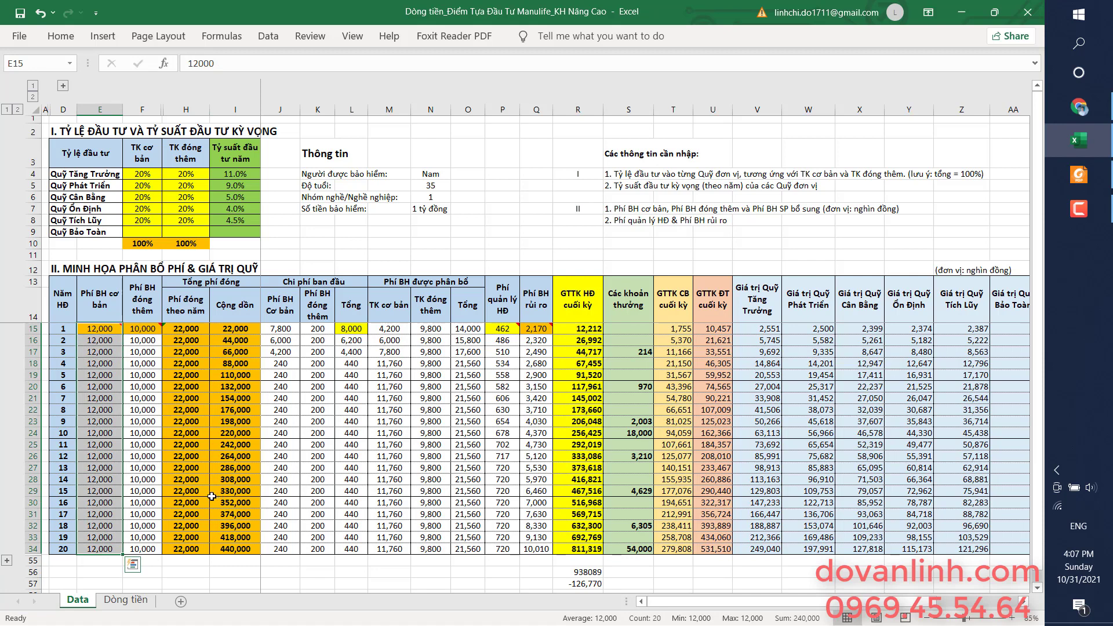
Step: Delete the year-11 basic premium in E25 and inspect the year-10 and year-20 account values
left_click(98, 444)
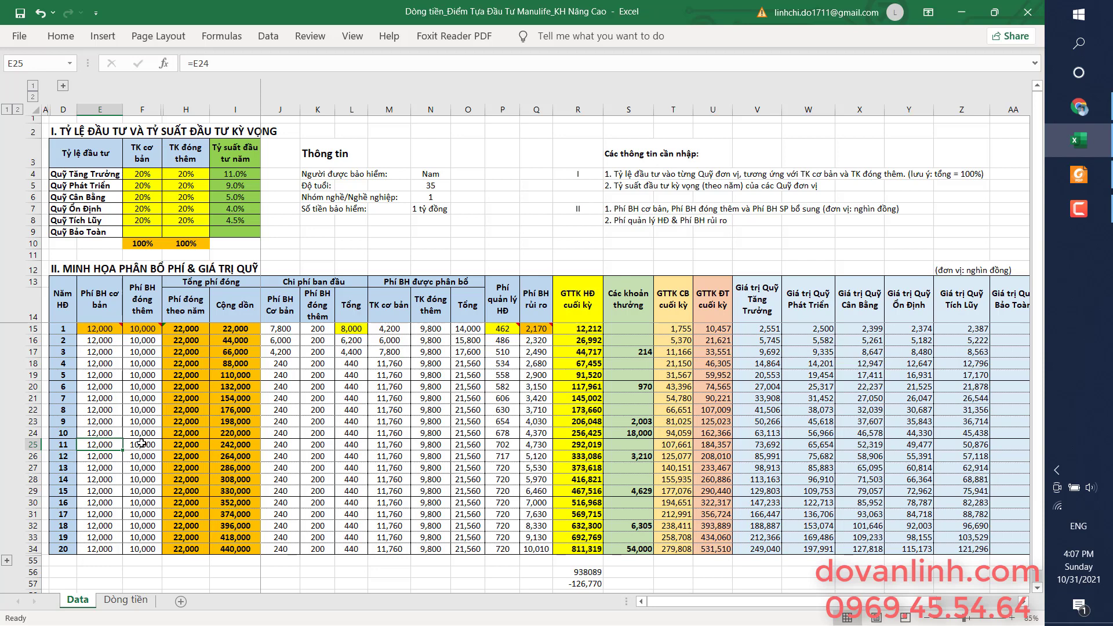
key("Delete")
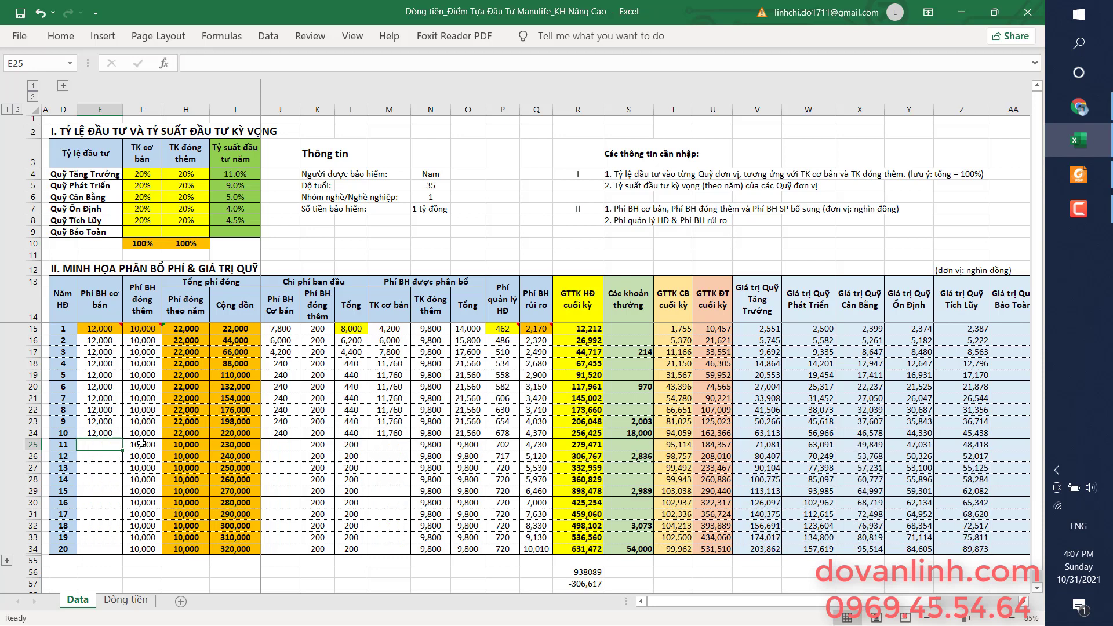
left_click(602, 434)
left_click(586, 548)
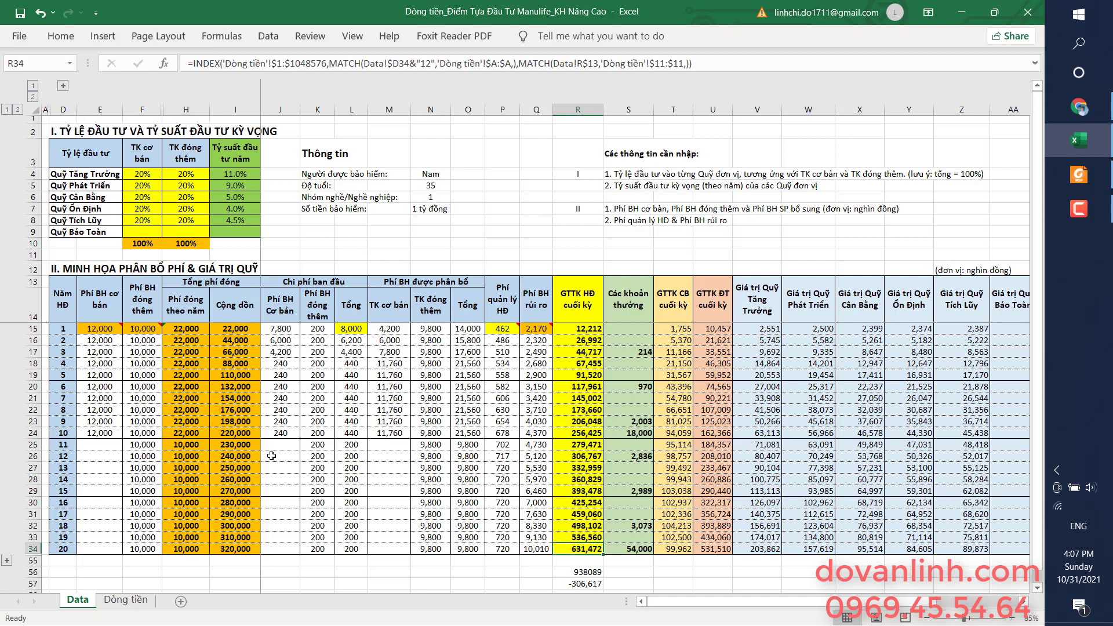
left_click(567, 437)
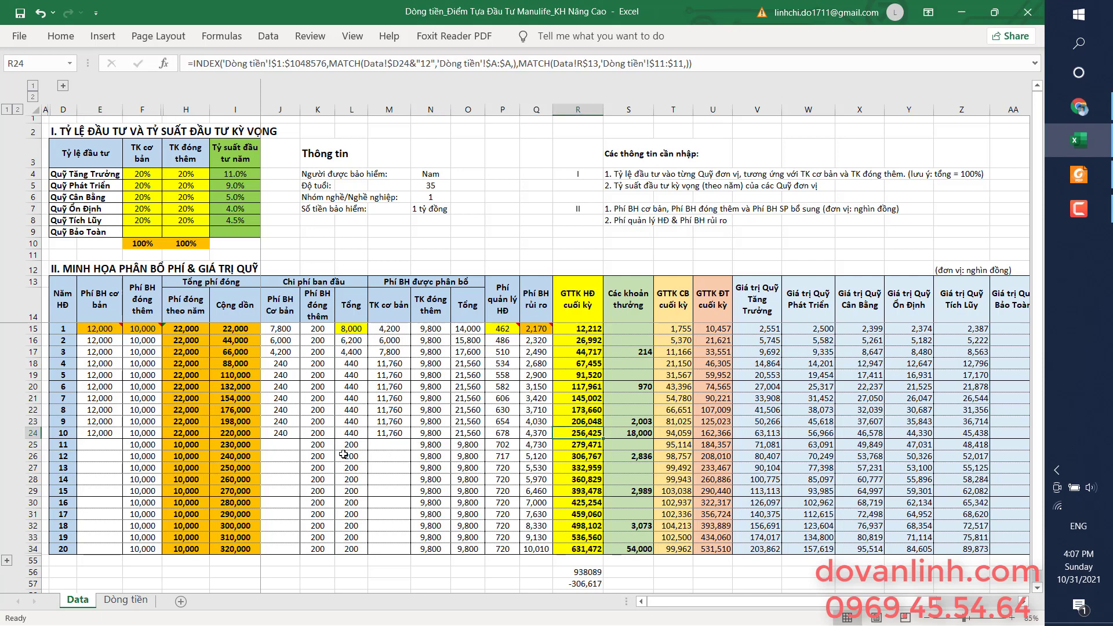
Step: Undo the deletion, recheck the year-20 value, then clear E25's basic premium again
key("ctrl+z")
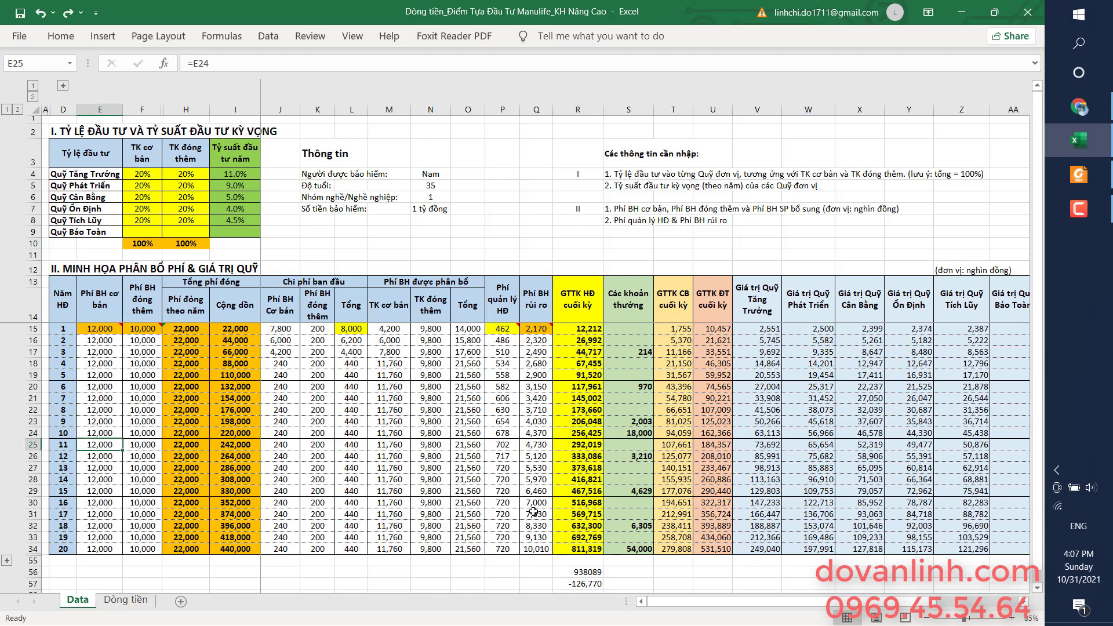
left_click(585, 547)
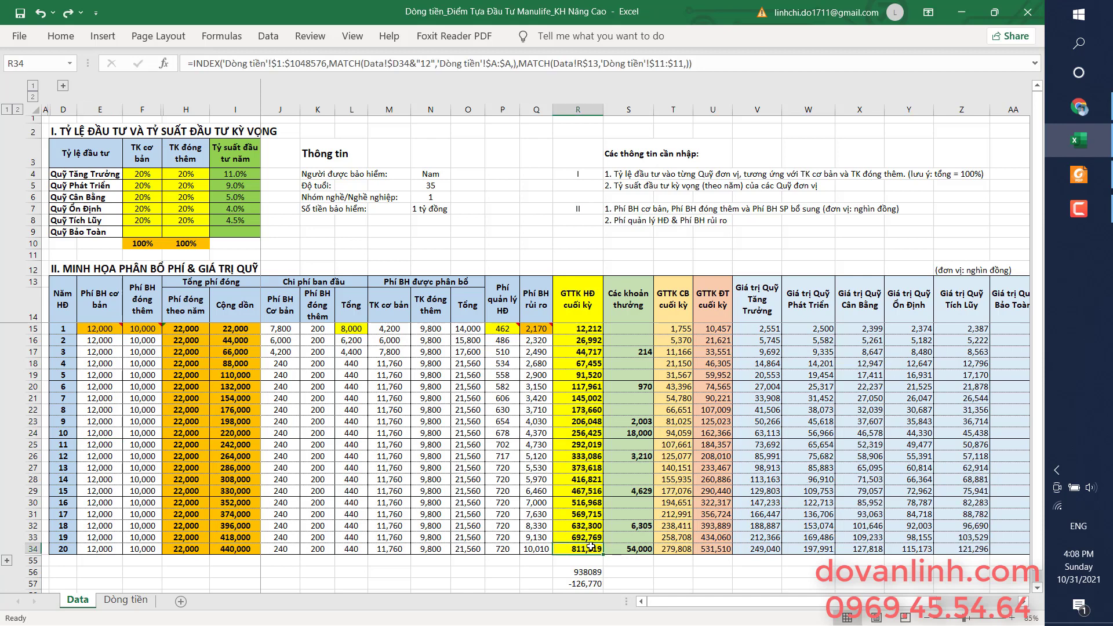
left_click(107, 446)
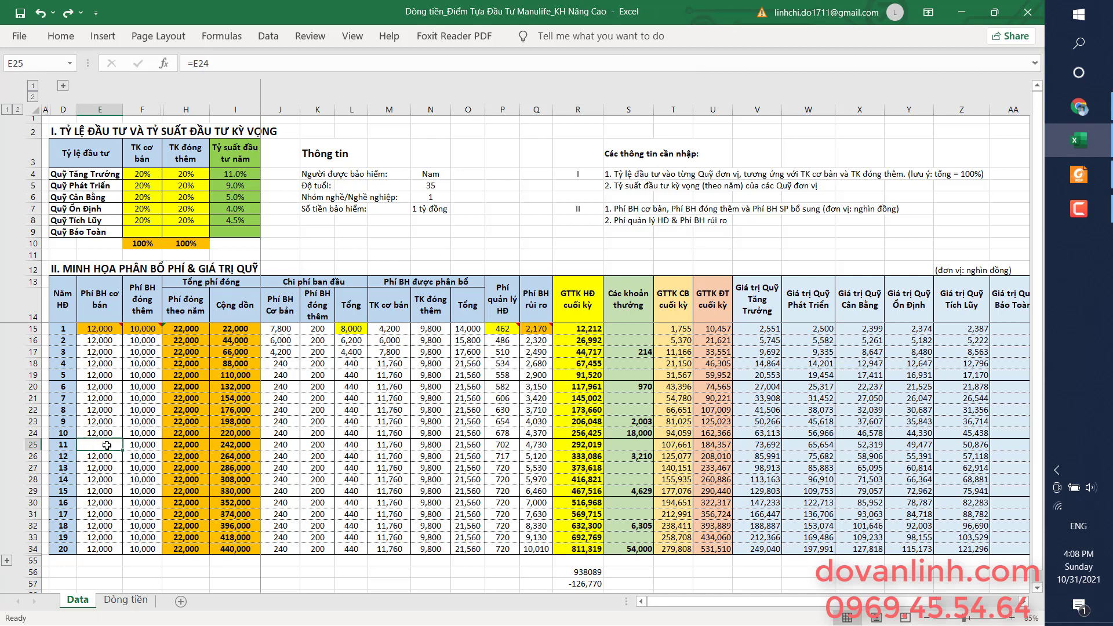
key("Delete")
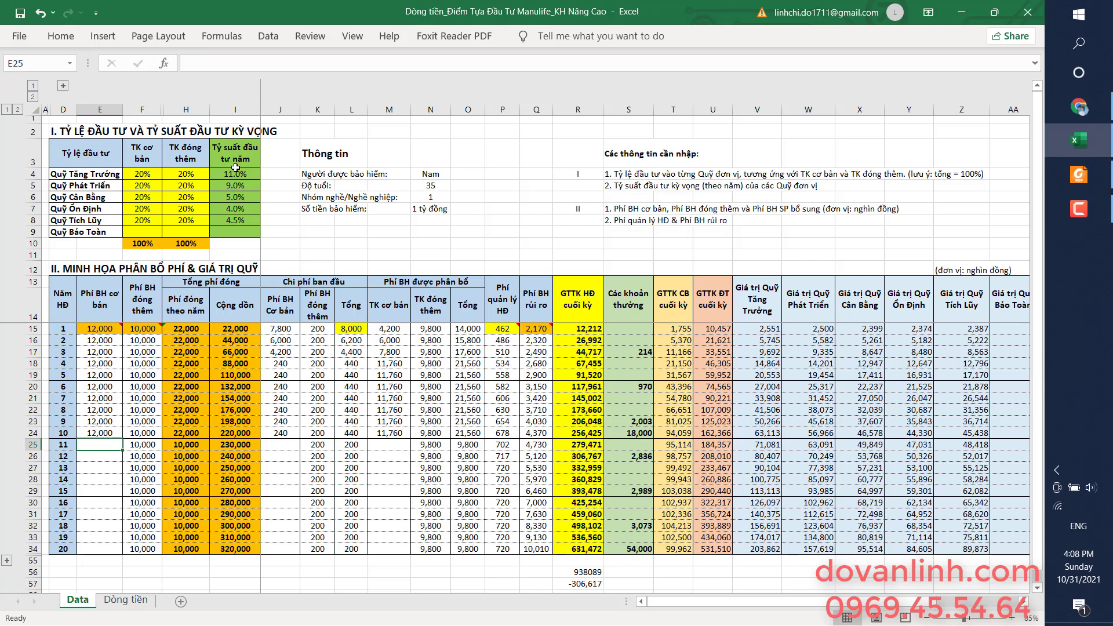
Step: Delete the year-11 top-up premium in F25 and check the recalculated year-20 account value
left_click_drag(235, 168, 238, 225)
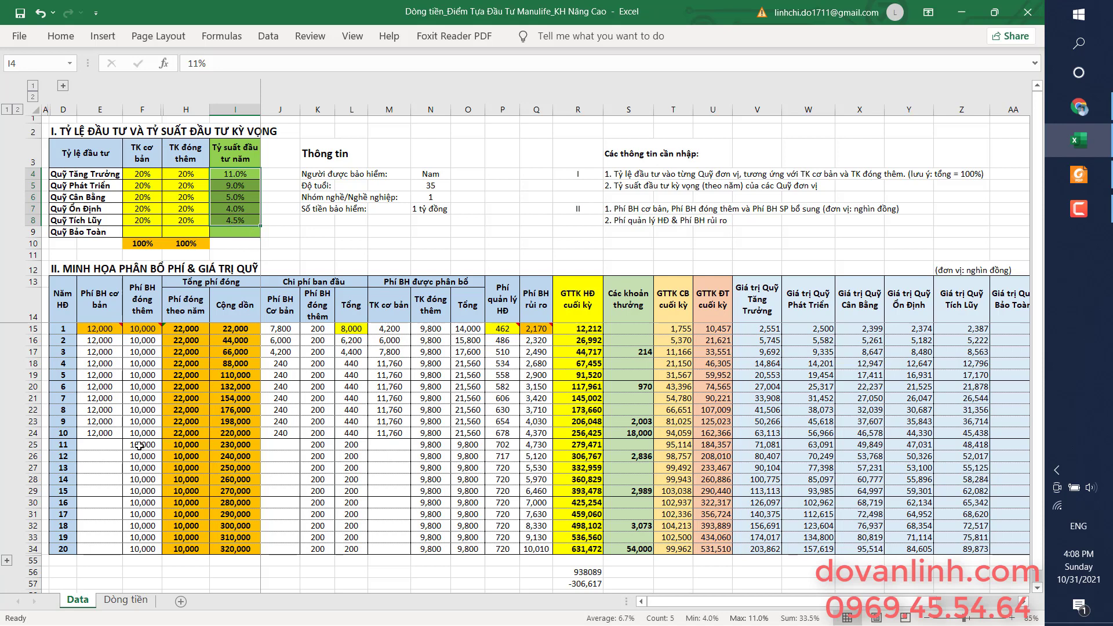
left_click(139, 446)
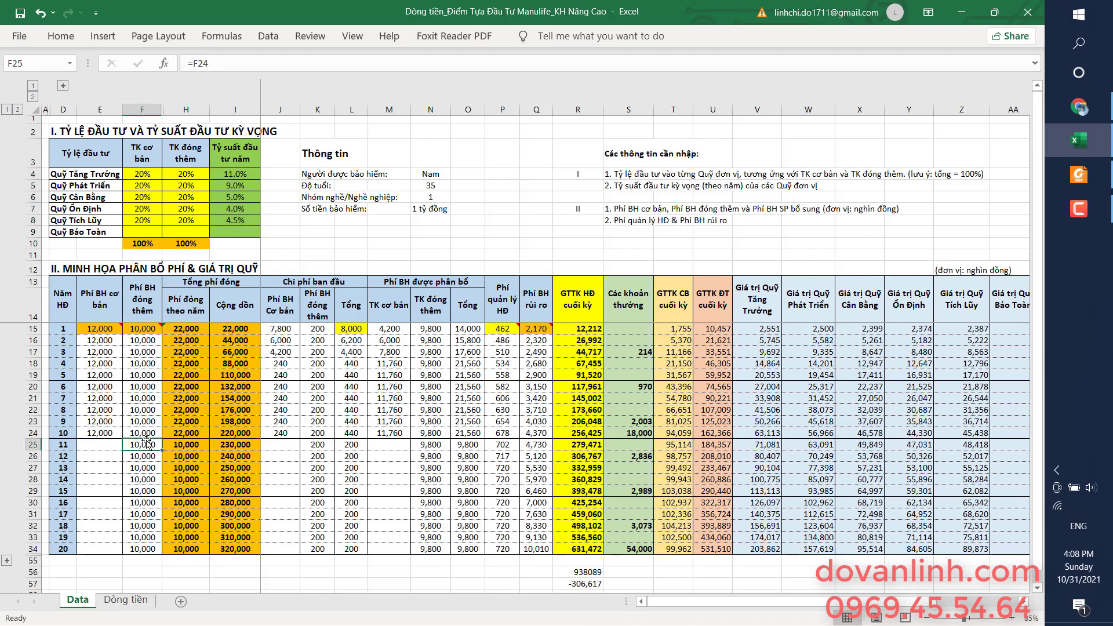
key("Delete")
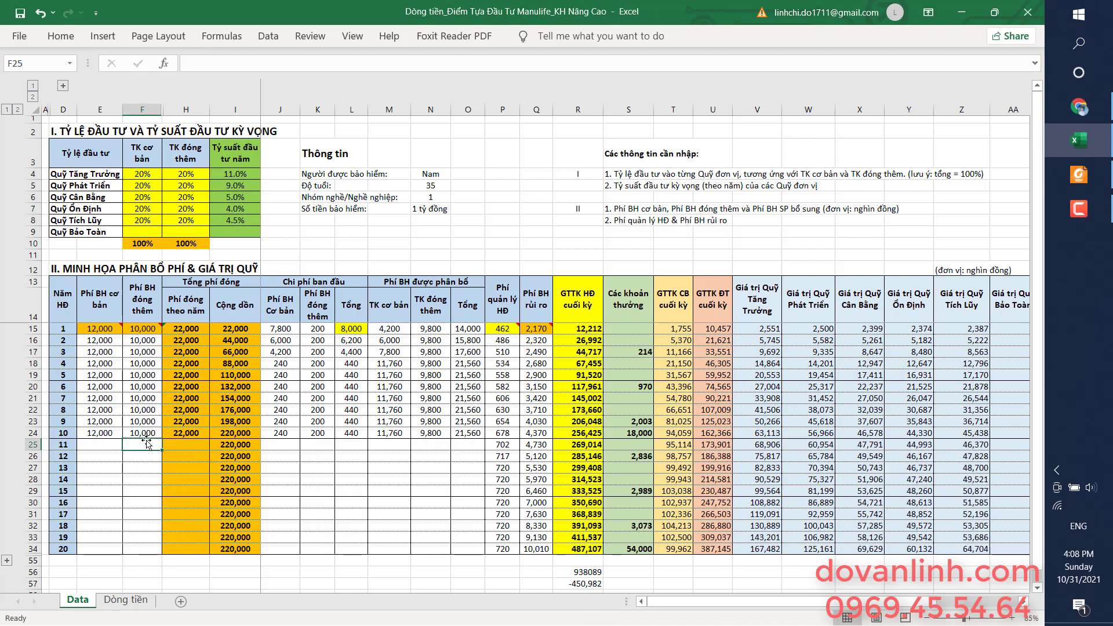
left_click(588, 548)
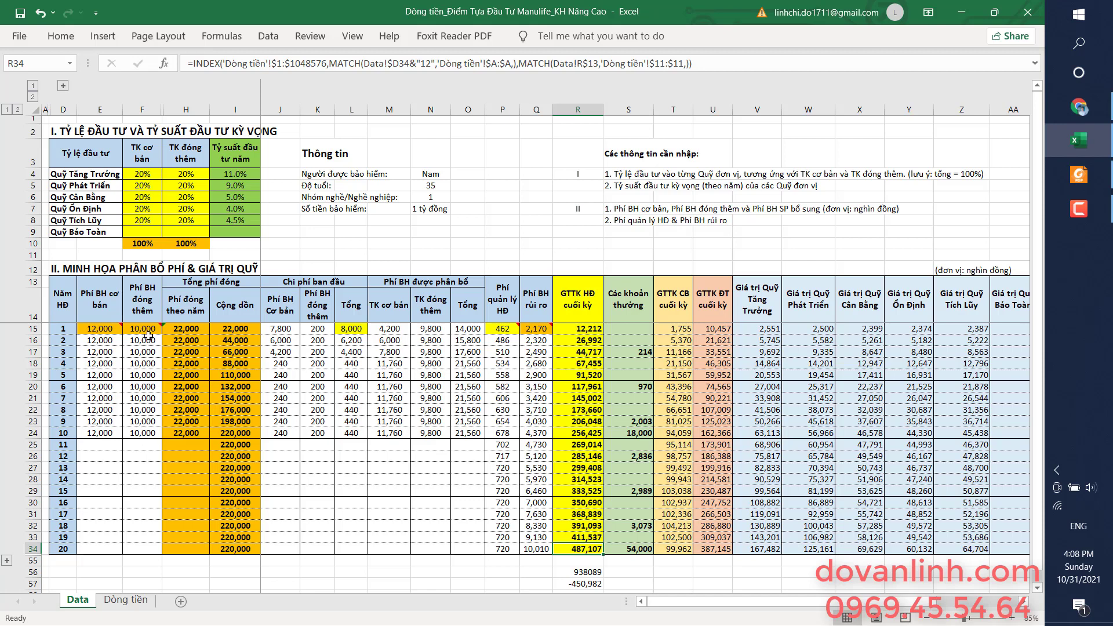
Step: Review the empty year-11 premiums, the year-20 account value formula and the return rates
left_click(135, 432)
left_click(108, 444)
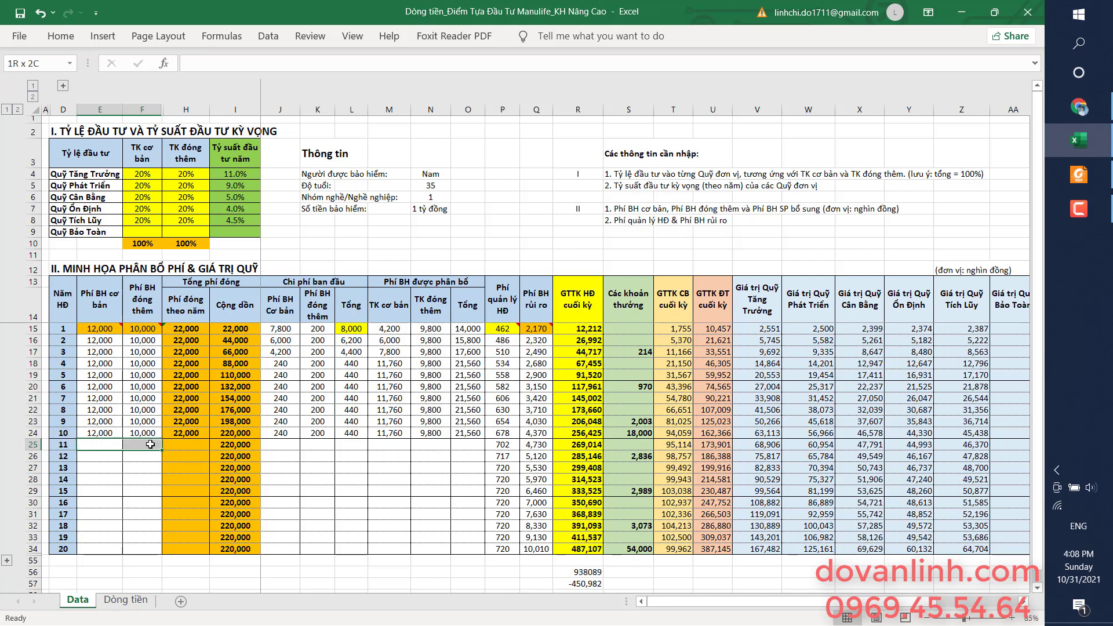
left_click_drag(95, 444, 154, 444)
left_click(577, 549)
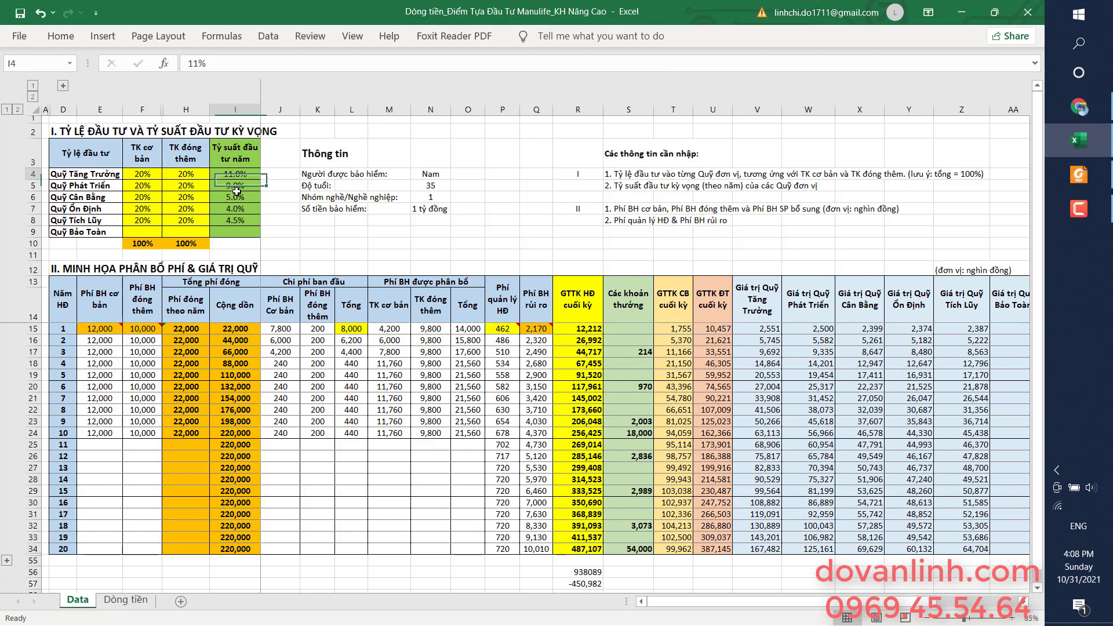
left_click_drag(235, 174, 235, 220)
left_click(589, 549)
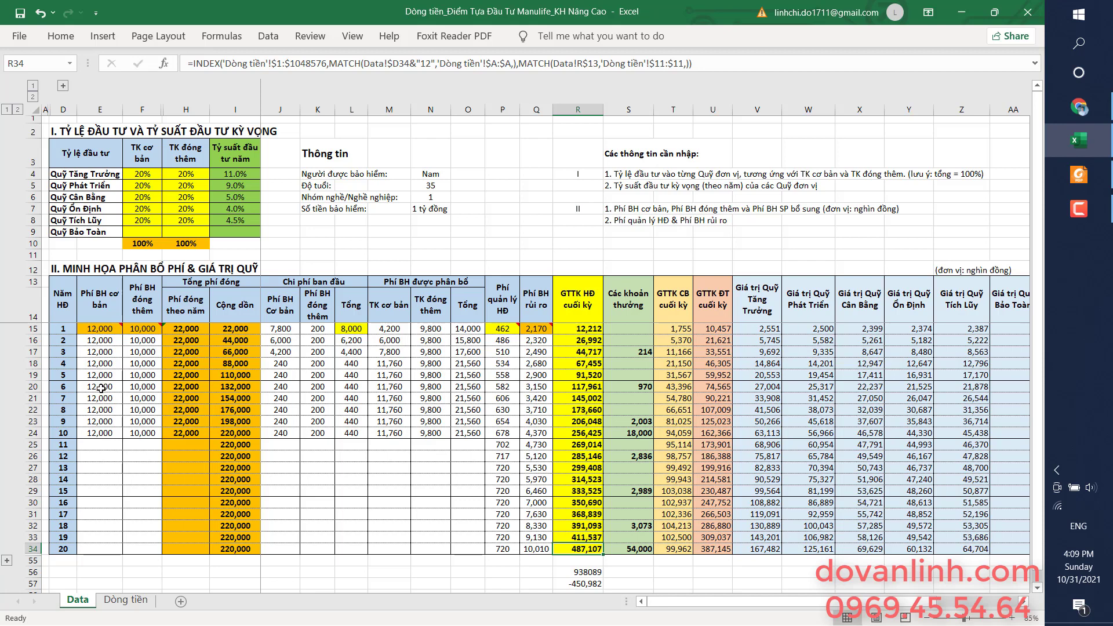
Step: Set the year-6 basic premium in E20 to 5000 and delete the year-6 top-up in F20
left_click(102, 389)
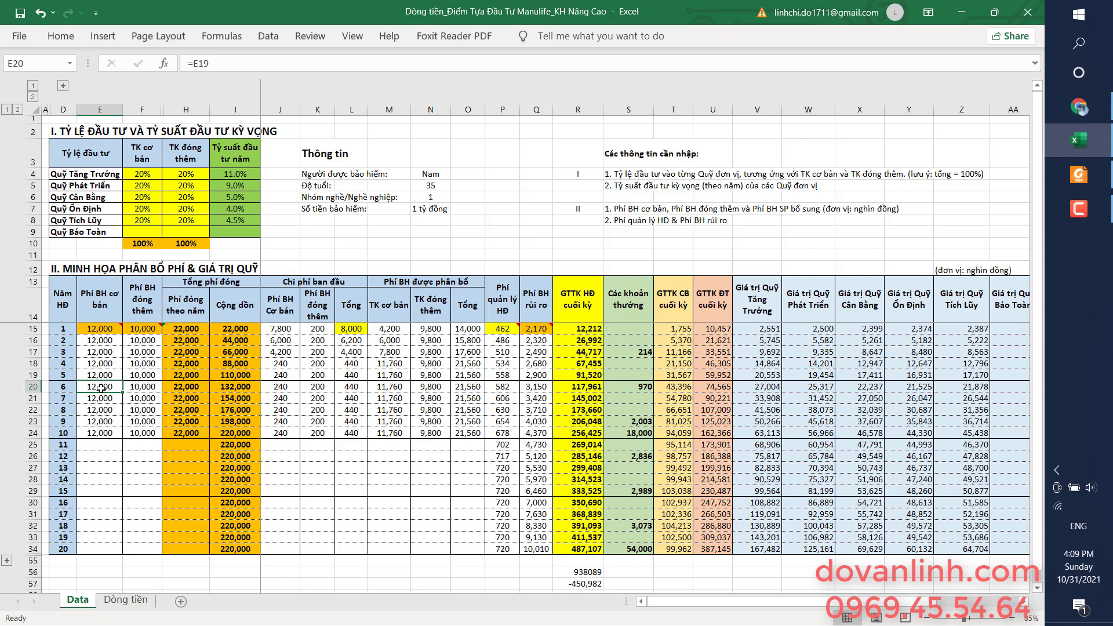
type("5")
type("000")
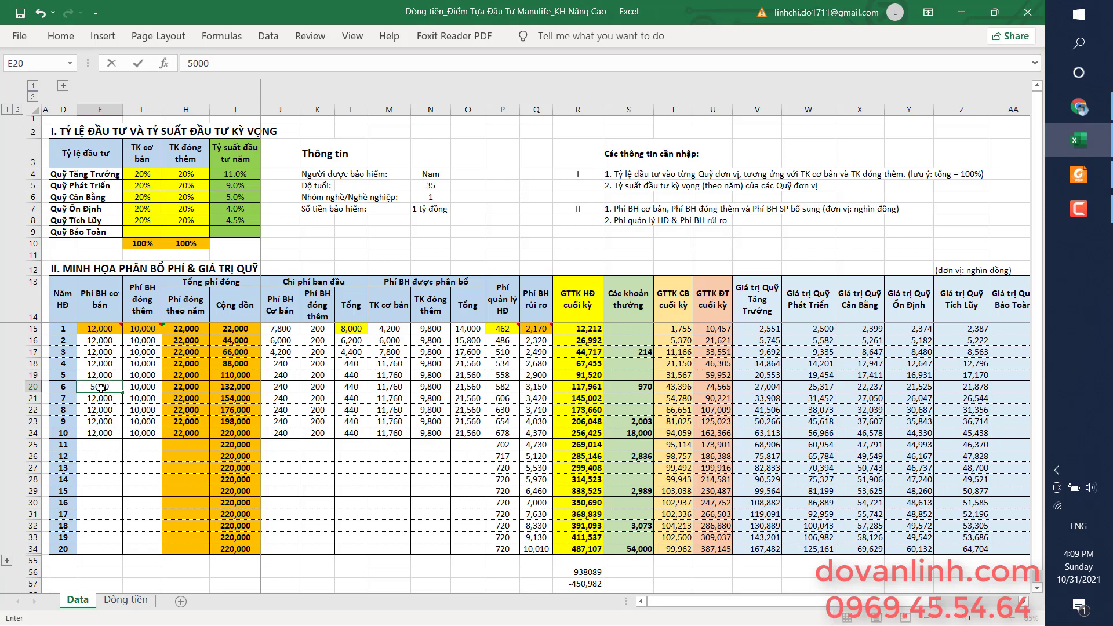
key("Return")
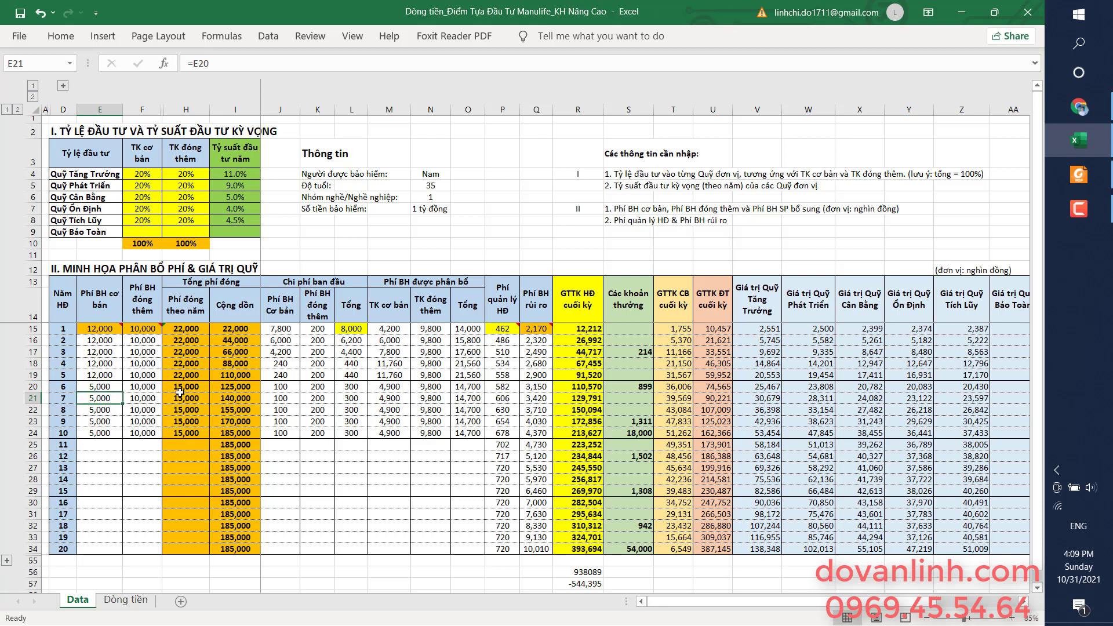
left_click(147, 387)
key("Delete")
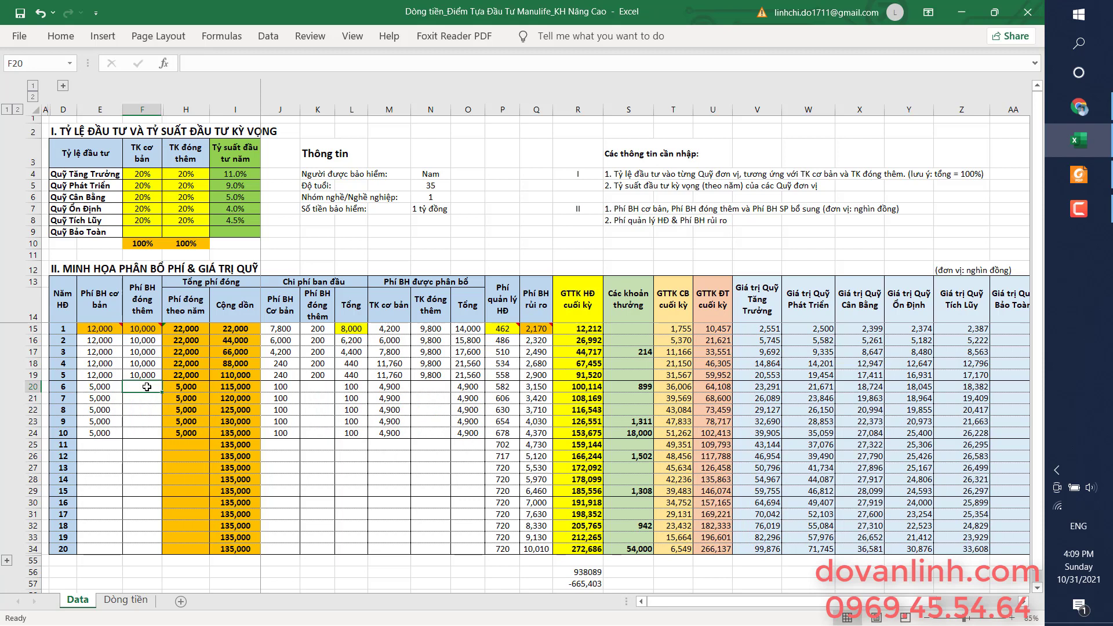